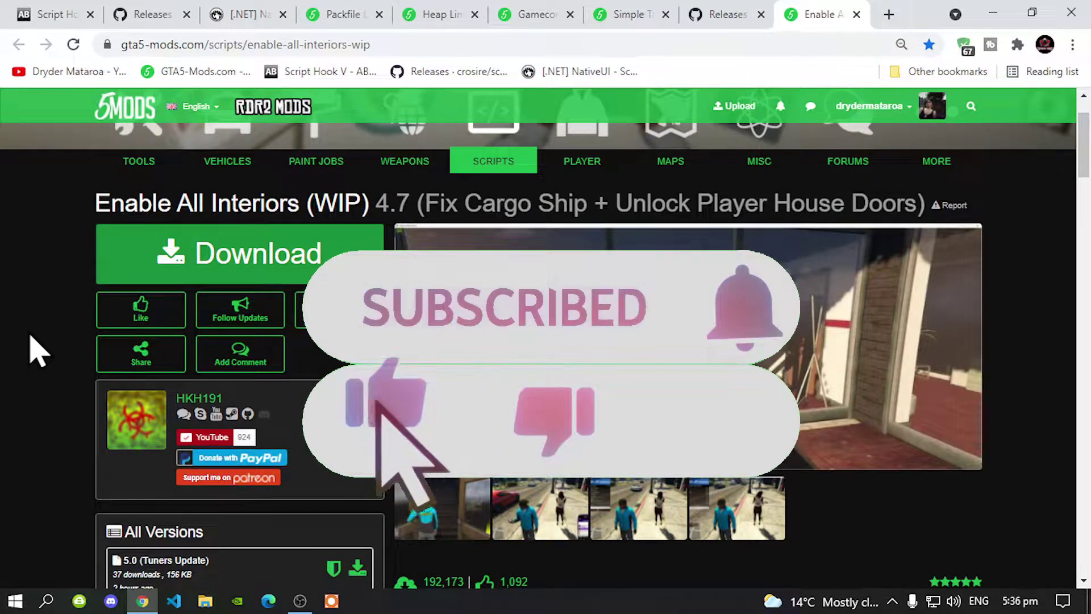
- Download the latest ScriptHookV_1.0.2372.0.zip from dev-c.com and save it to the Desktop
{"action": "left_click", "coordinate": [32, 7]}
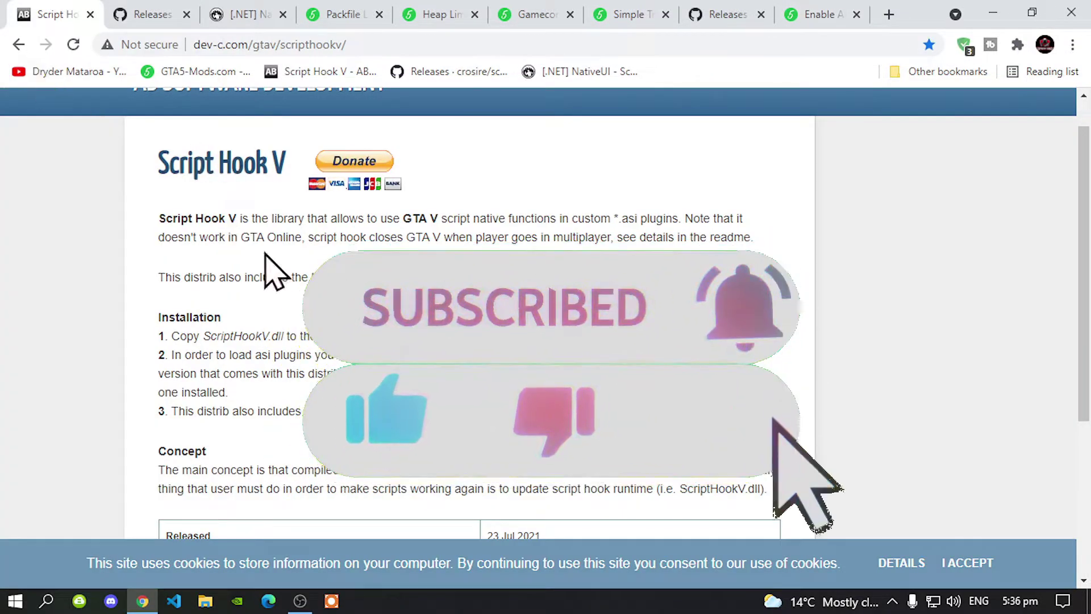
{"action": "scroll", "coordinate": [445, 231], "scroll_direction": "down", "scroll_amount": 4}
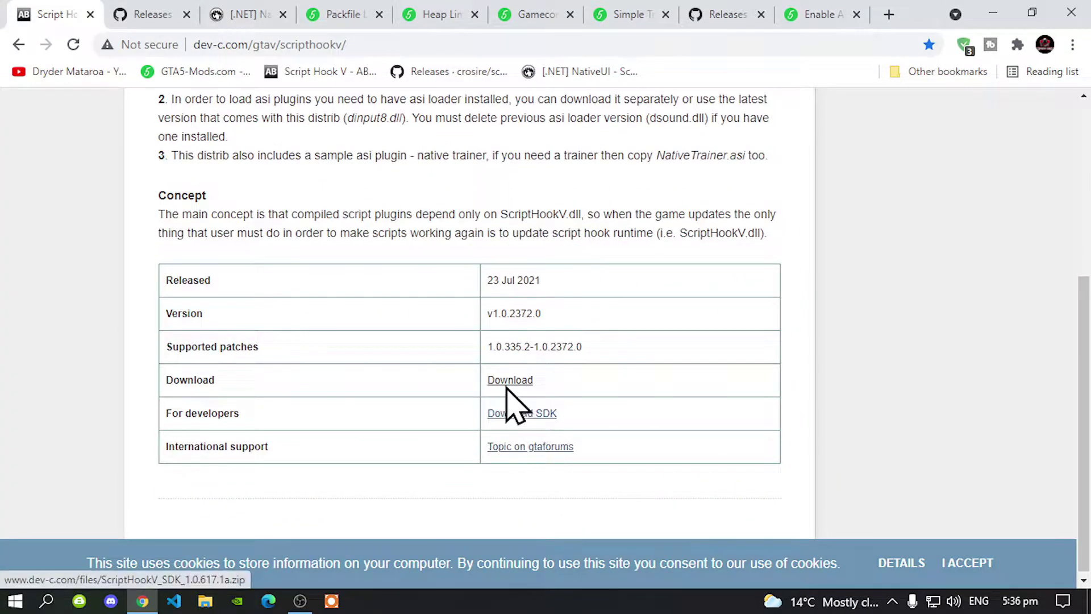
{"action": "left_click", "coordinate": [505, 381]}
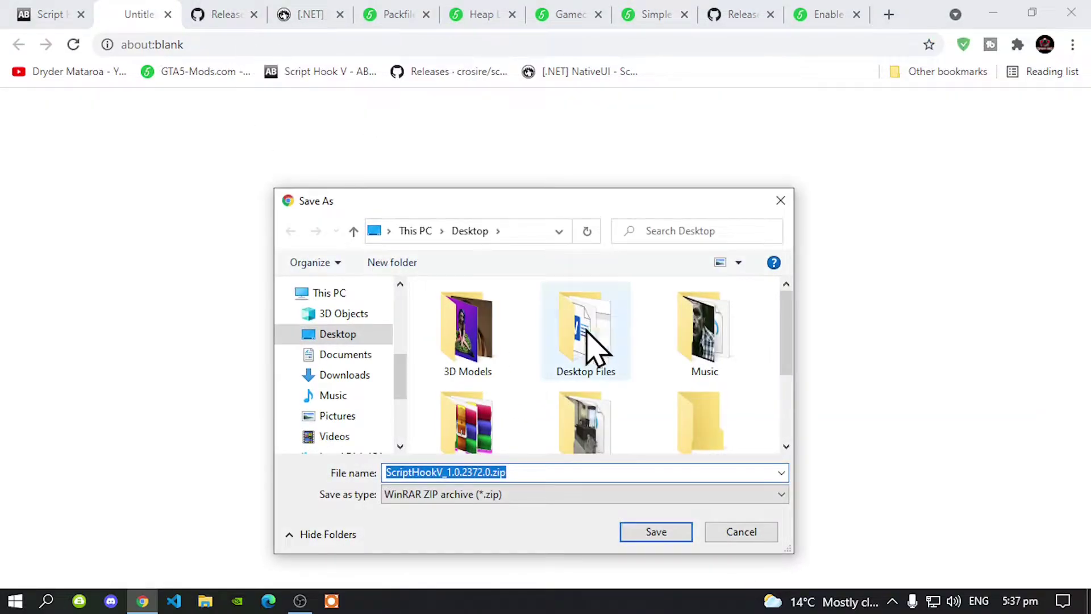
{"action": "left_click", "coordinate": [651, 534]}
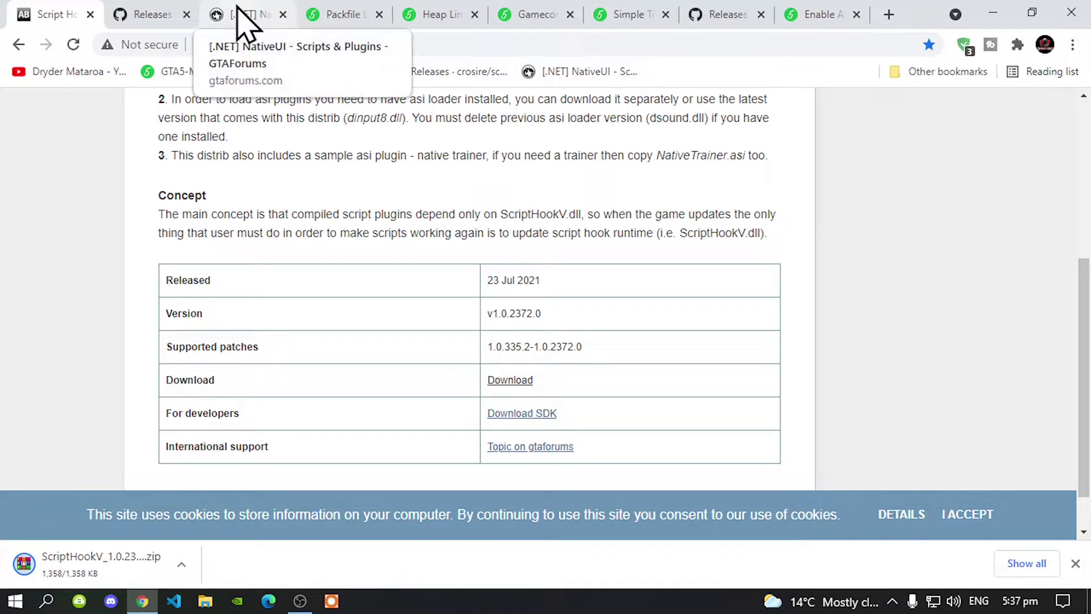
- Save ScriptHookVDotNet.zip from the v3.1.0 GitHub release assets to the Desktop
{"action": "left_click", "coordinate": [149, 16]}
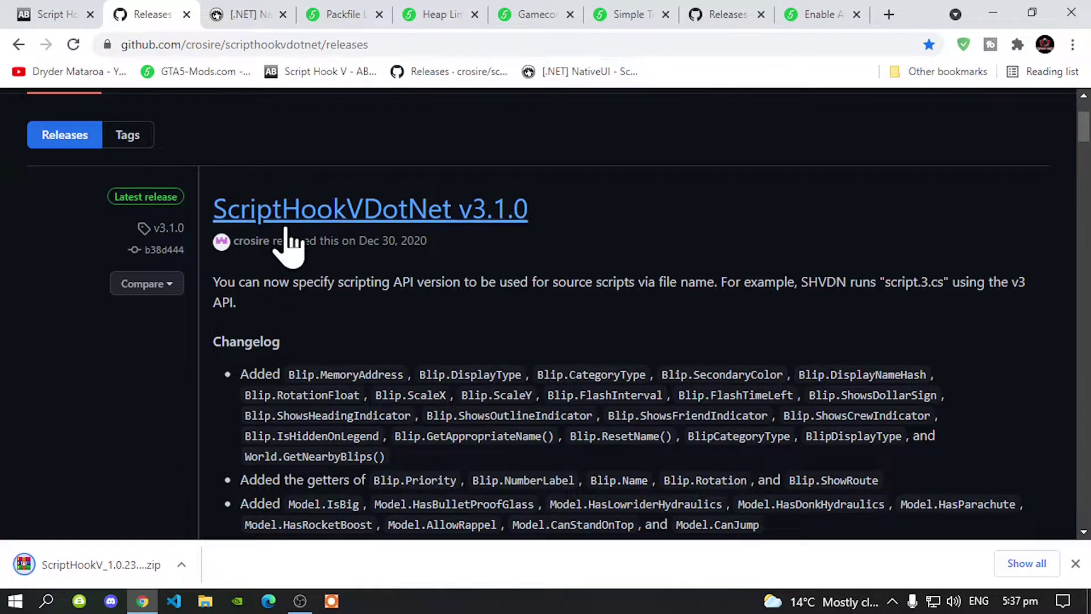
{"action": "scroll", "coordinate": [480, 219], "scroll_direction": "down", "scroll_amount": 9}
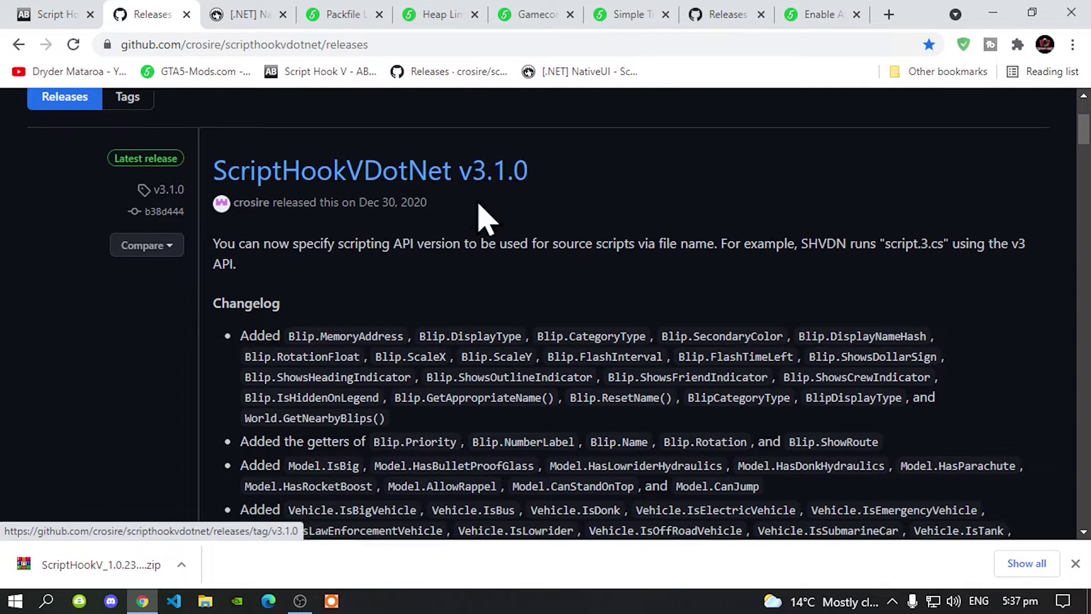
{"action": "scroll", "coordinate": [476, 197], "scroll_direction": "down", "scroll_amount": 13}
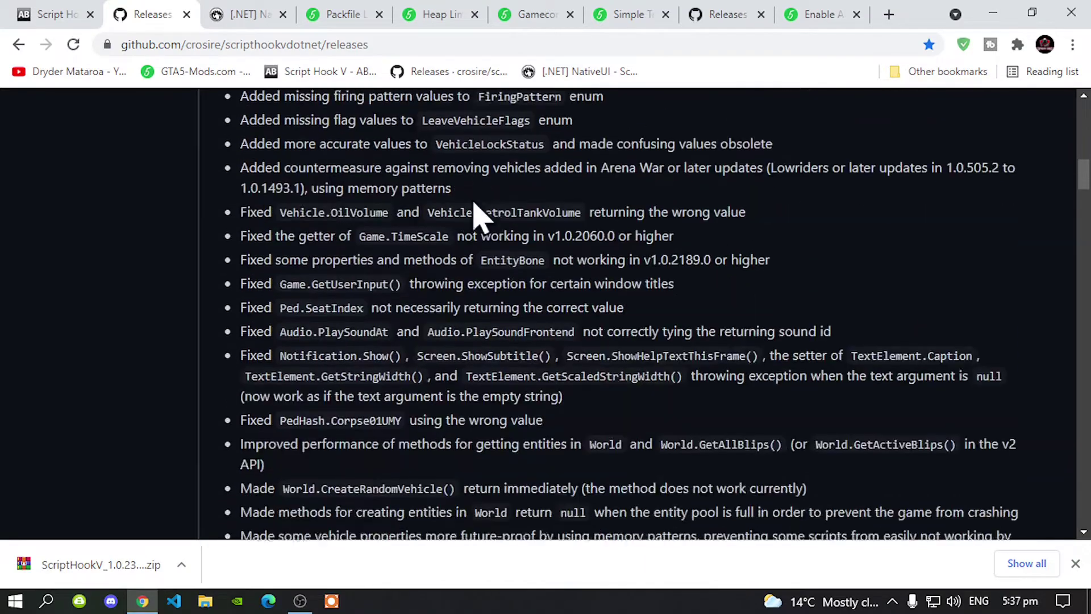
{"action": "scroll", "coordinate": [432, 230], "scroll_direction": "down", "scroll_amount": 1}
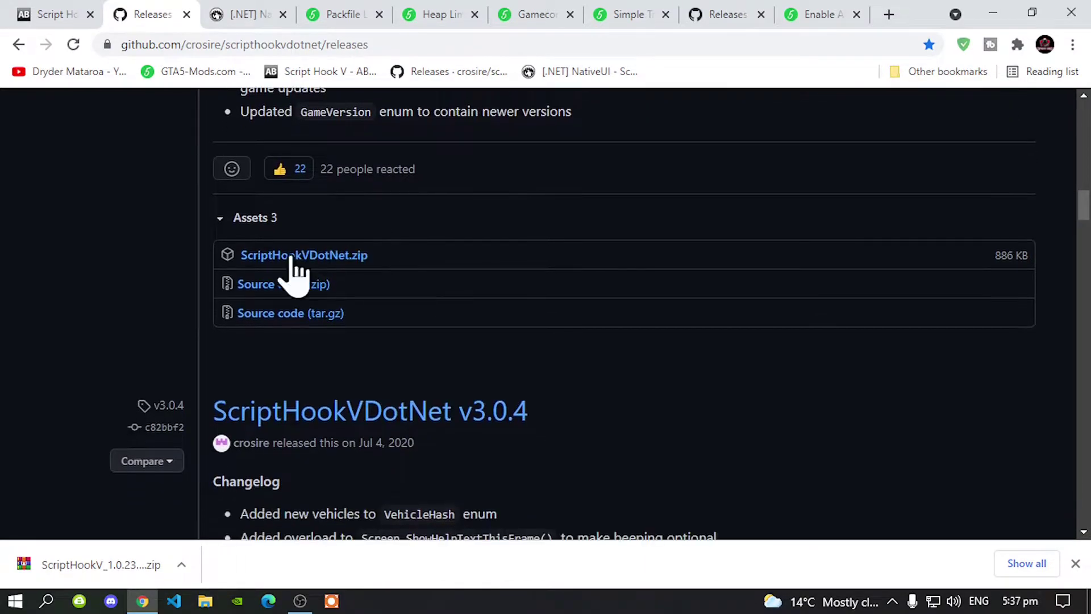
{"action": "left_click", "coordinate": [310, 257]}
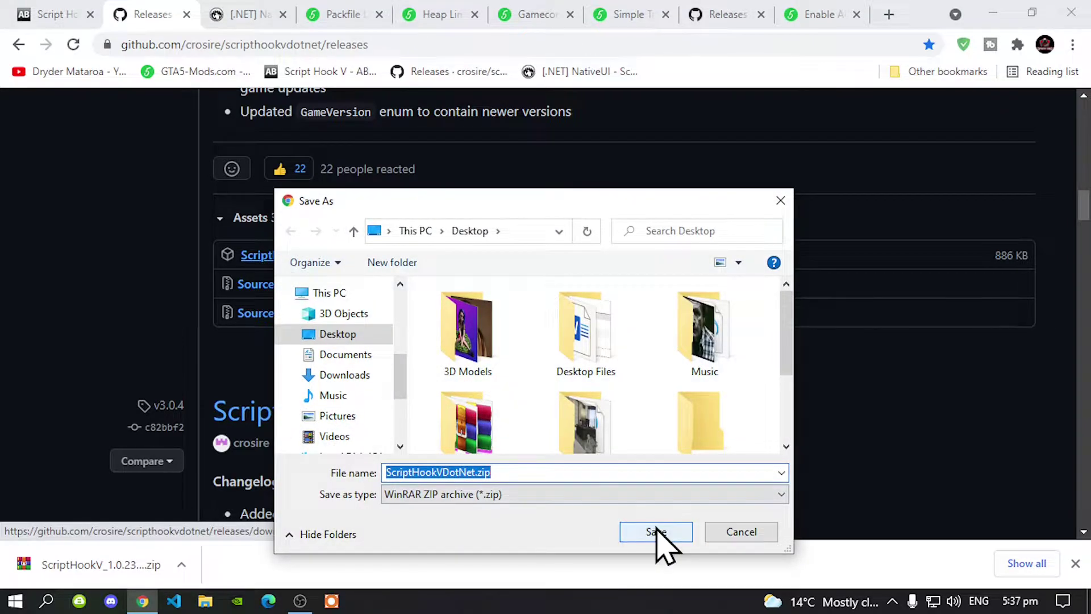
{"action": "left_click", "coordinate": [656, 532]}
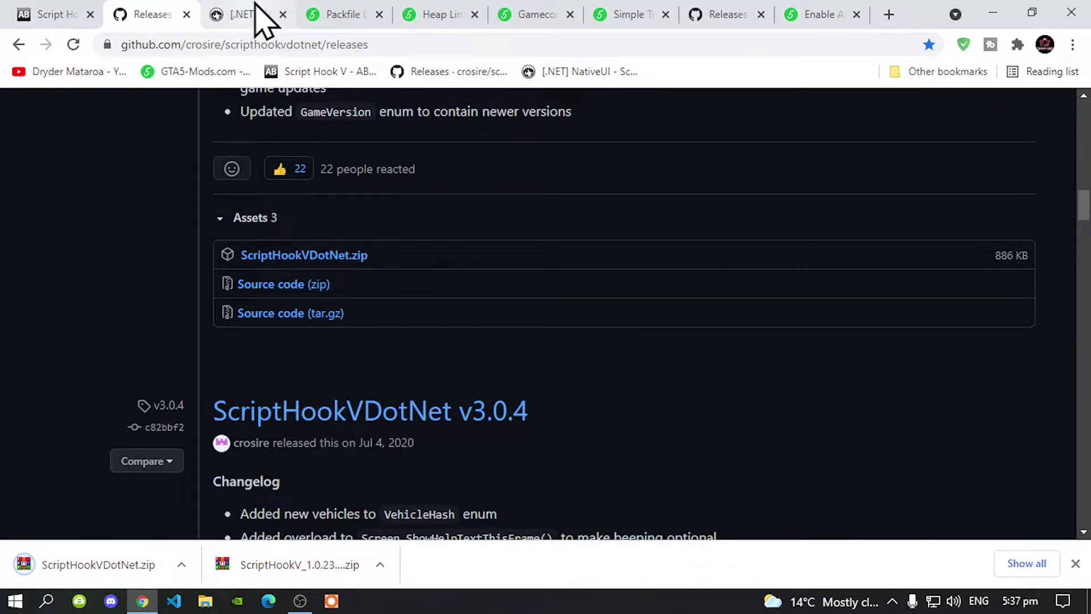
{"action": "left_click", "coordinate": [255, 13]}
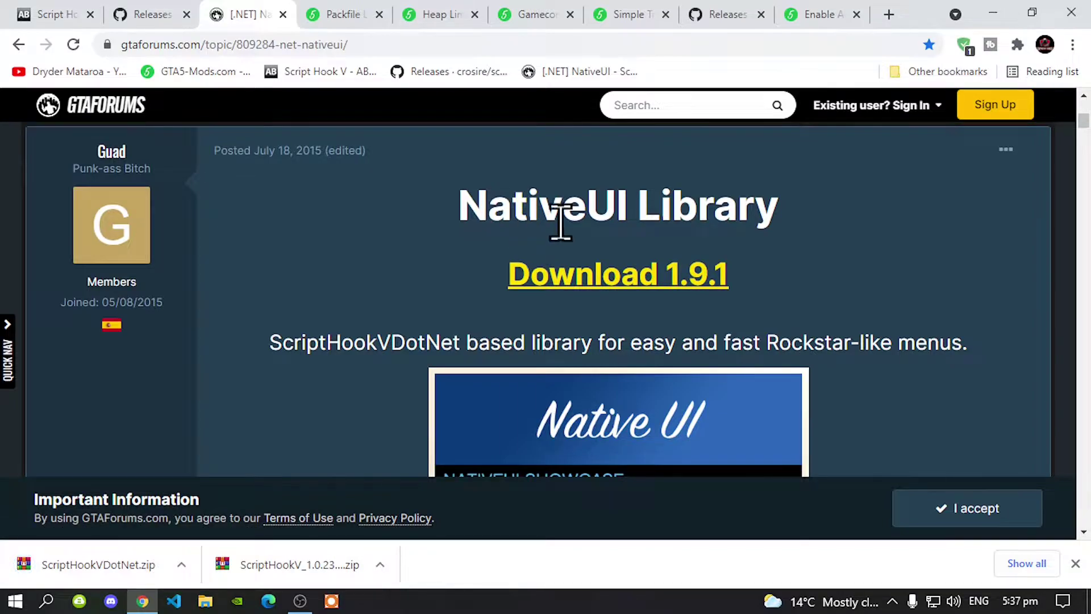
- Download NativeUI version 1.9.1 and save Release.zip
{"action": "scroll", "coordinate": [662, 213], "scroll_direction": "down", "scroll_amount": 2}
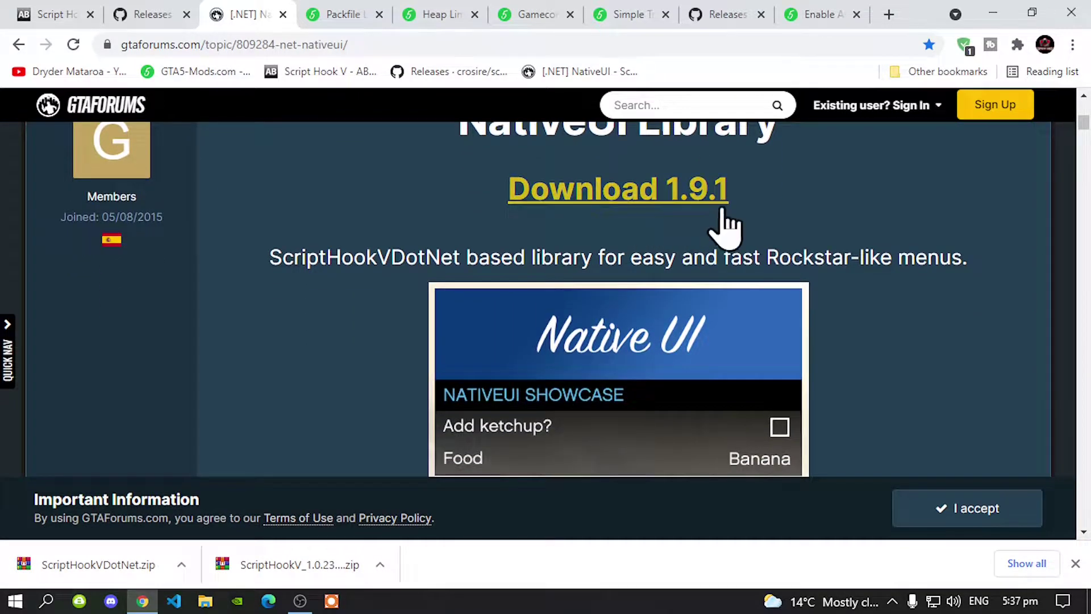
{"action": "left_click", "coordinate": [652, 192]}
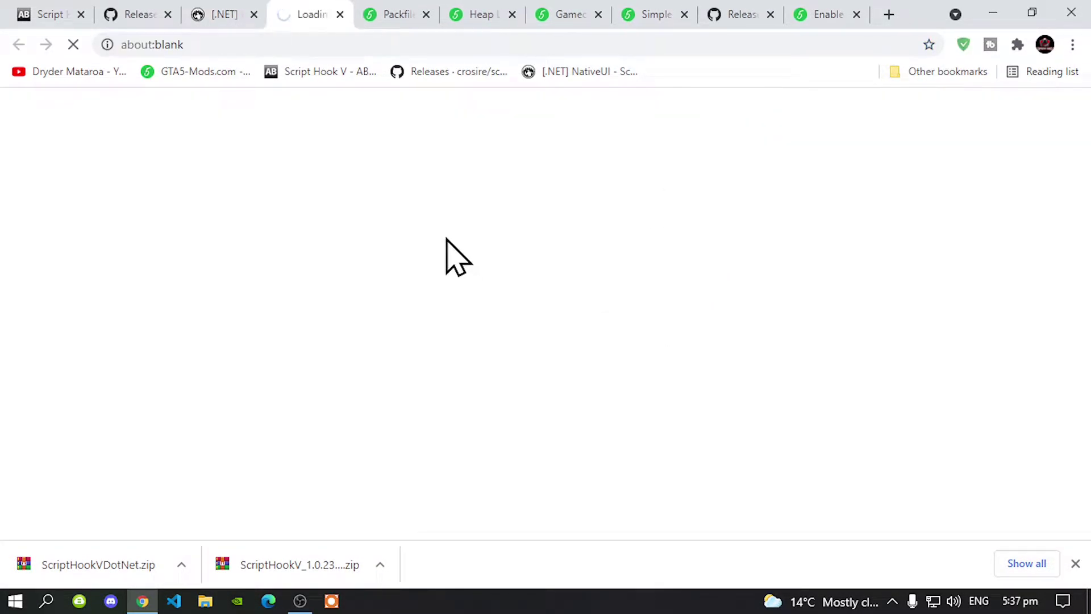
{"action": "left_click", "coordinate": [662, 534]}
- Start the Packfile Limit Adjuster download from its mod page
{"action": "left_click", "coordinate": [338, 12]}
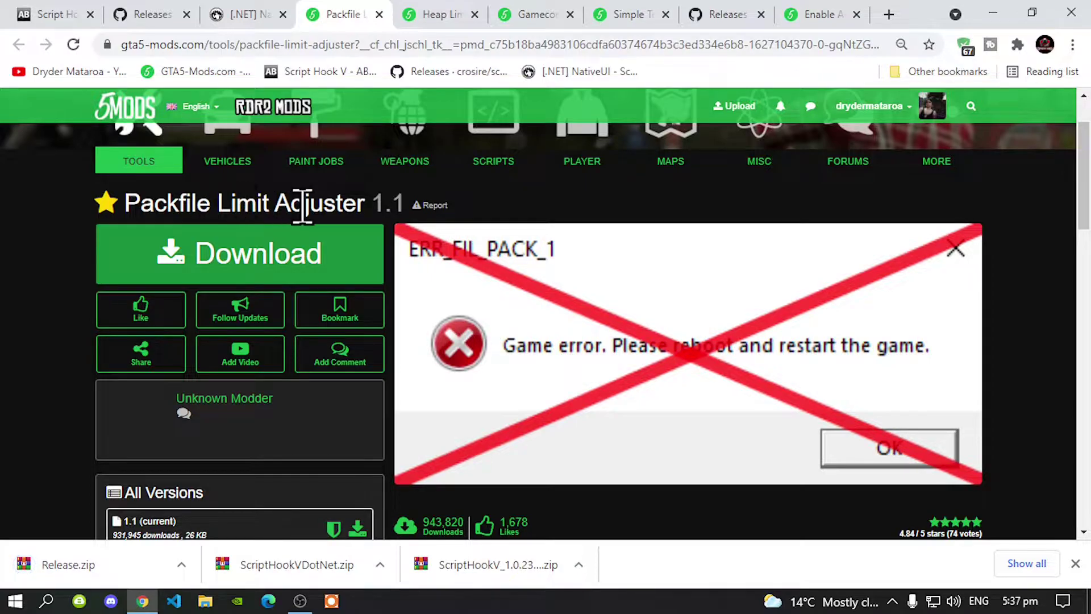
{"action": "left_click", "coordinate": [293, 267]}
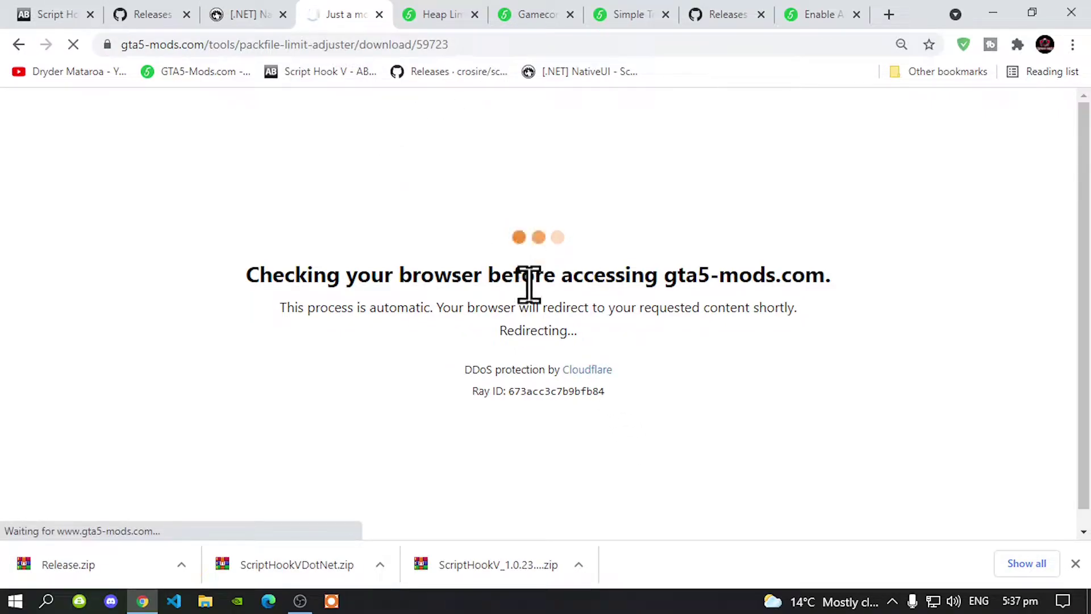
{"action": "left_click", "coordinate": [426, 17]}
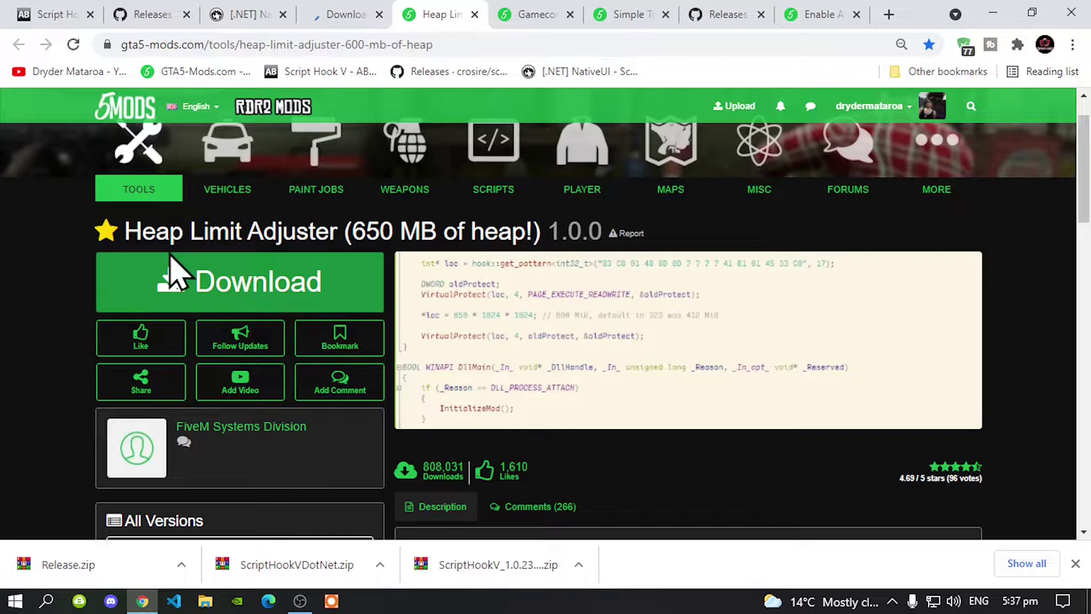
- Save the Packfile Limit Adjuster, Heap Adjuster zip and GTAV Config v26 archives to the Desktop
{"action": "left_click", "coordinate": [273, 273]}
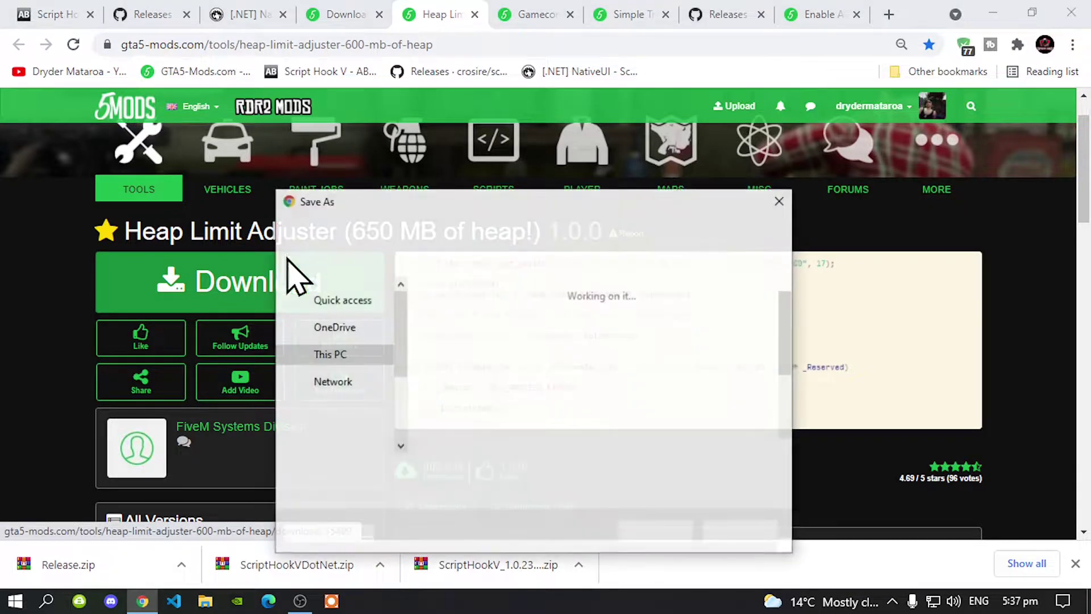
{"action": "left_click", "coordinate": [645, 533]}
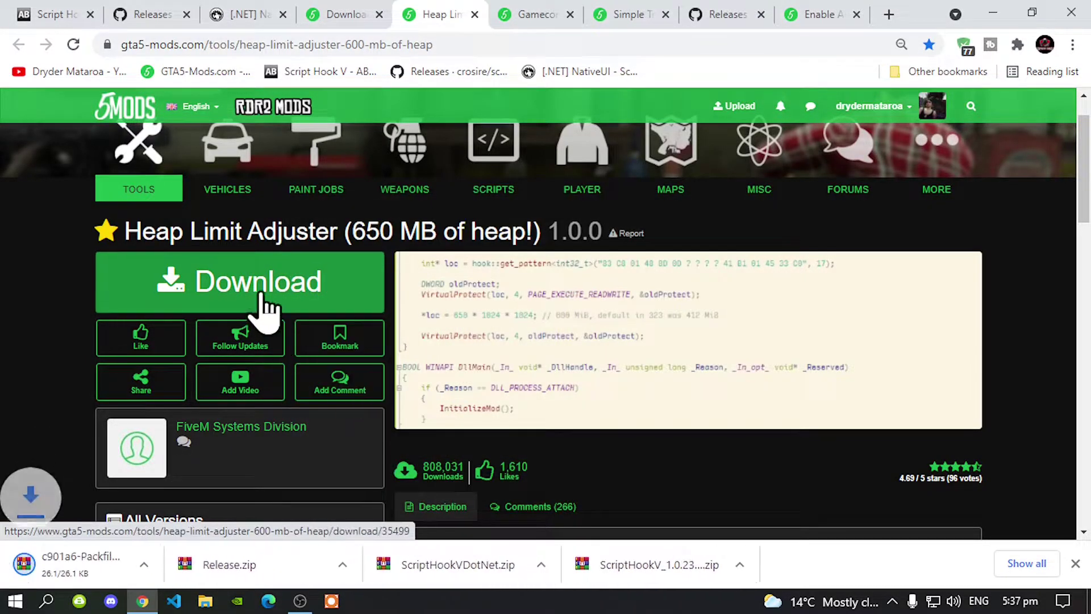
{"action": "left_click", "coordinate": [264, 298]}
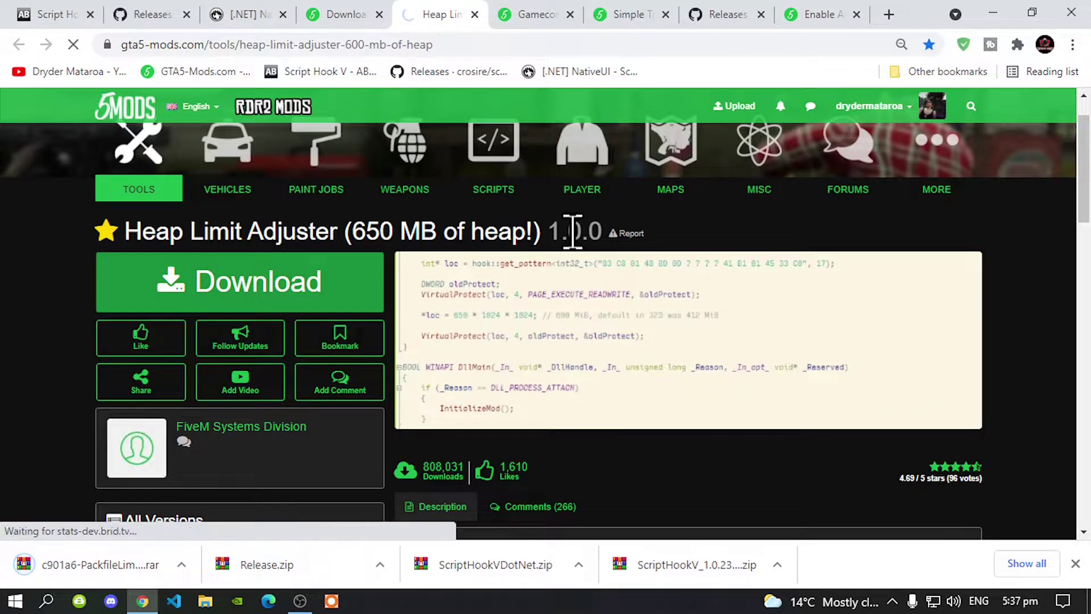
{"action": "left_click", "coordinate": [525, 17]}
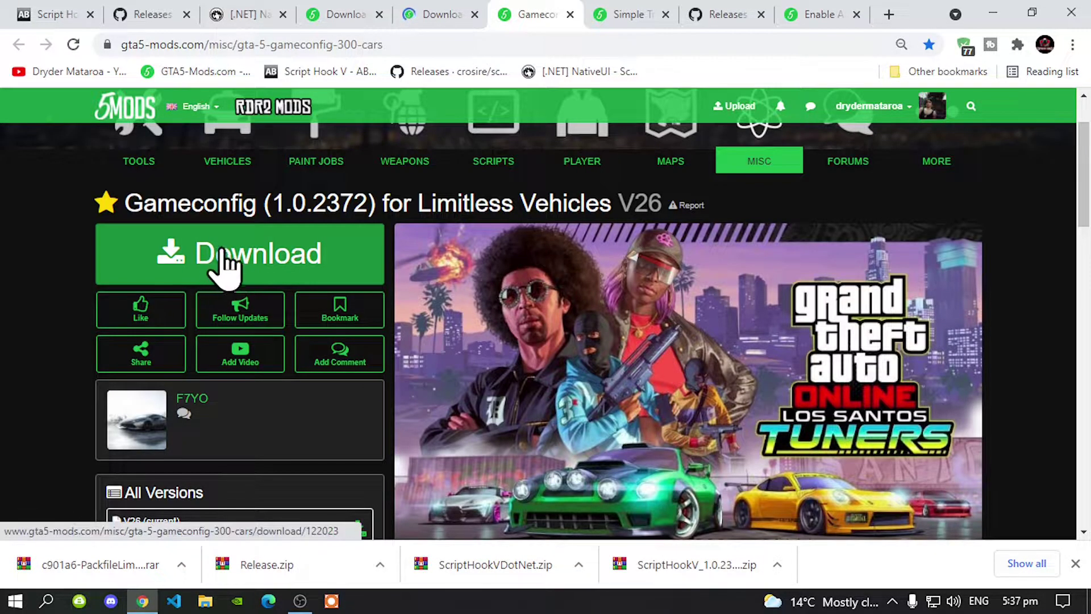
{"action": "left_click", "coordinate": [241, 265]}
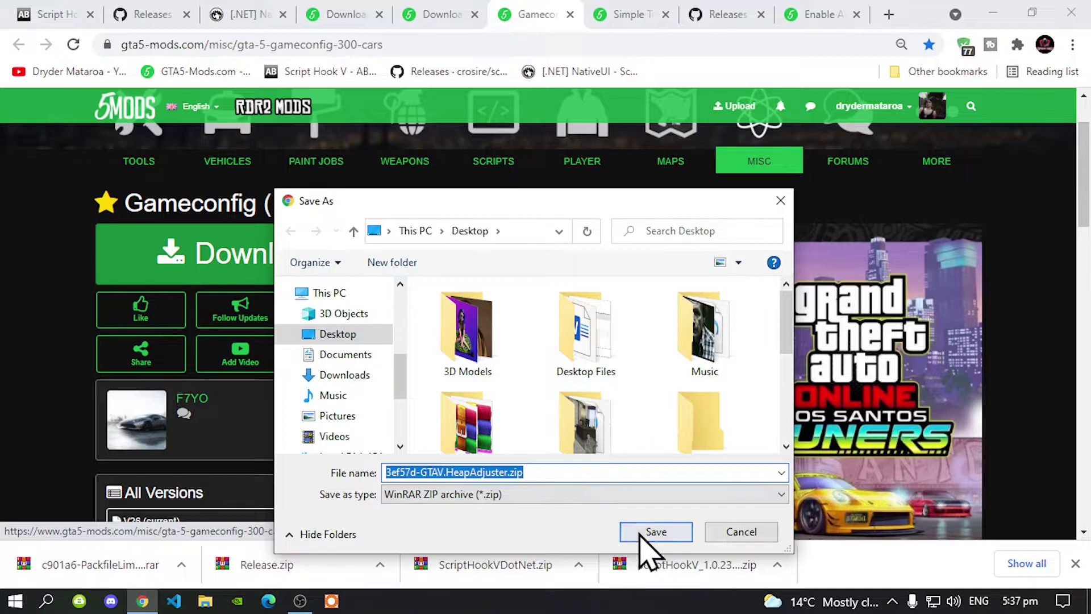
{"action": "left_click", "coordinate": [653, 533]}
{"action": "left_click", "coordinate": [287, 260]}
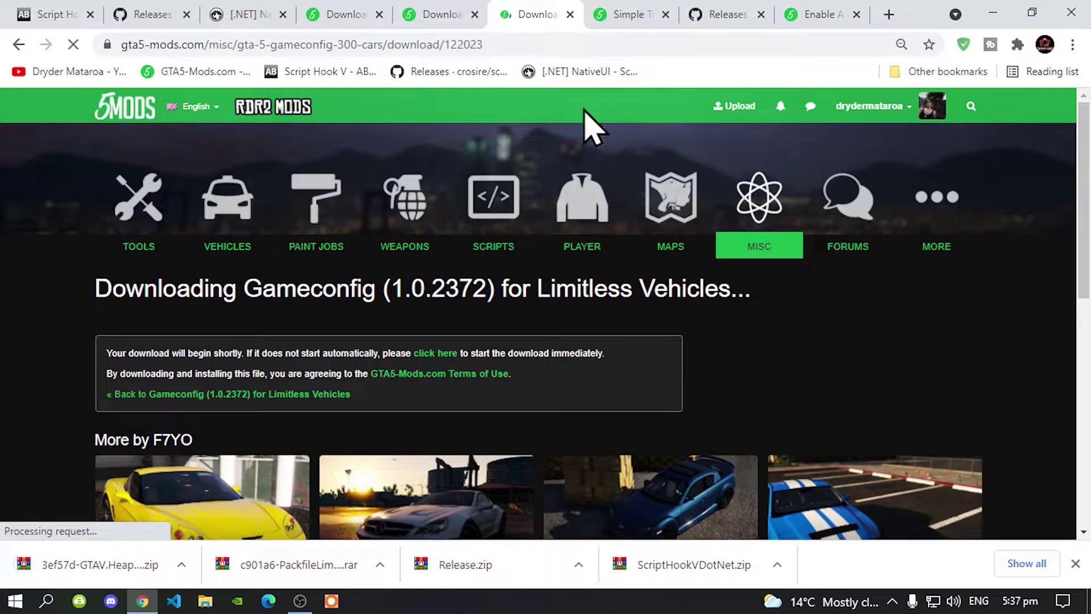
{"action": "left_click", "coordinate": [631, 19]}
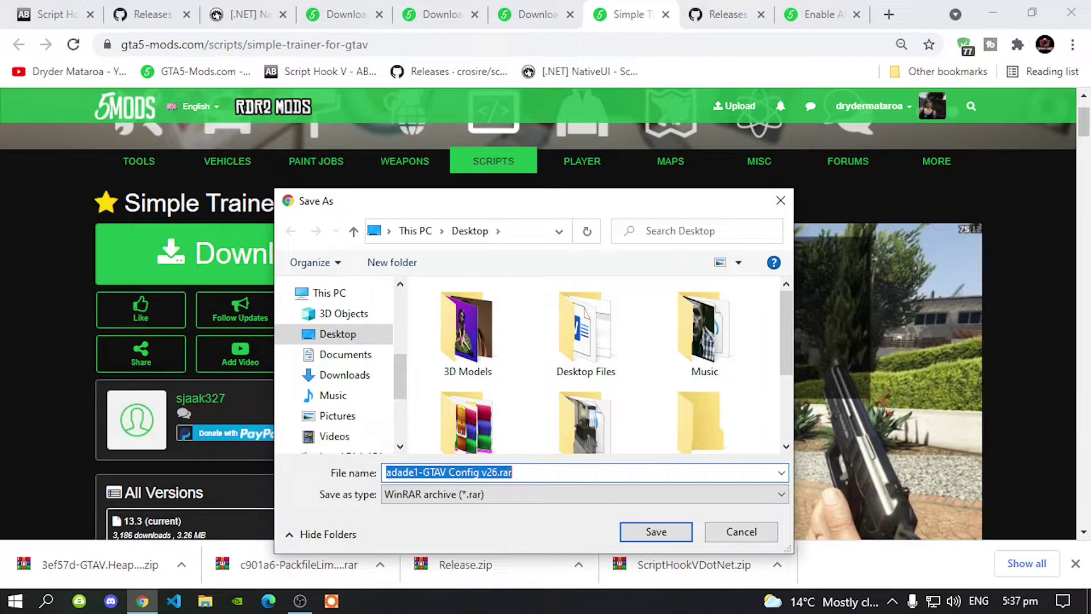
{"action": "left_click", "coordinate": [681, 537]}
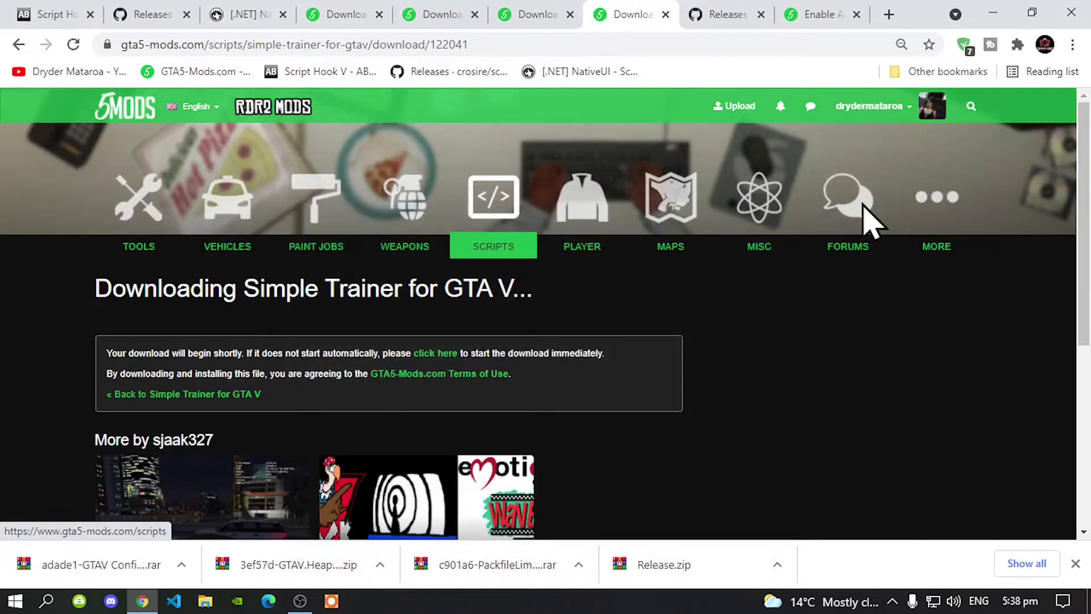
{"action": "left_click", "coordinate": [722, 16]}
- Download MenyooSP.zip from the latest Menyoo release and save it to the Desktop
{"action": "scroll", "coordinate": [358, 292], "scroll_direction": "down", "scroll_amount": 1}
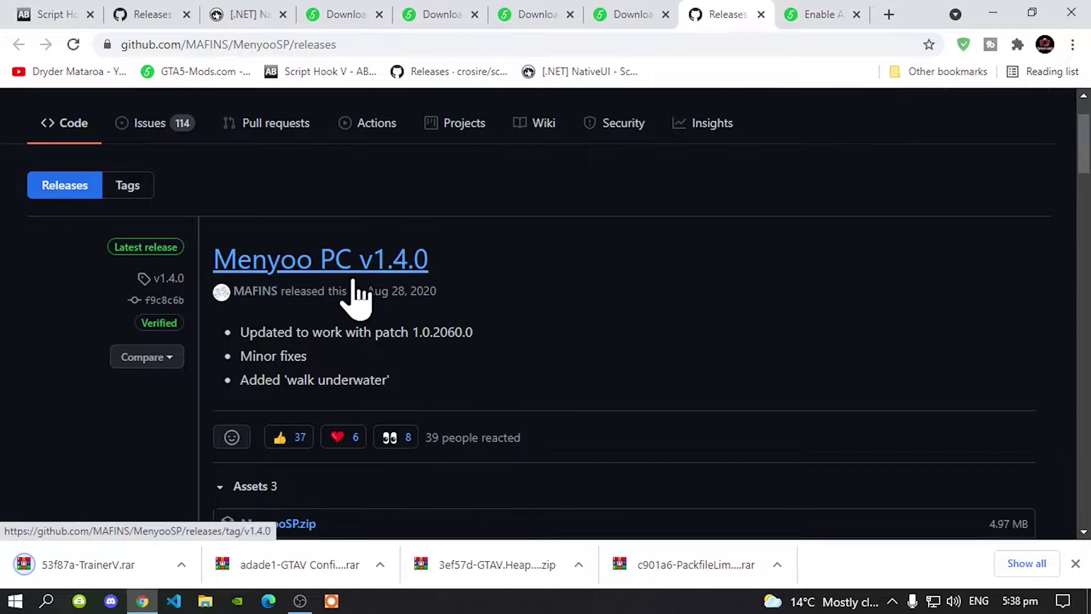
{"action": "scroll", "coordinate": [420, 284], "scroll_direction": "down", "scroll_amount": 2}
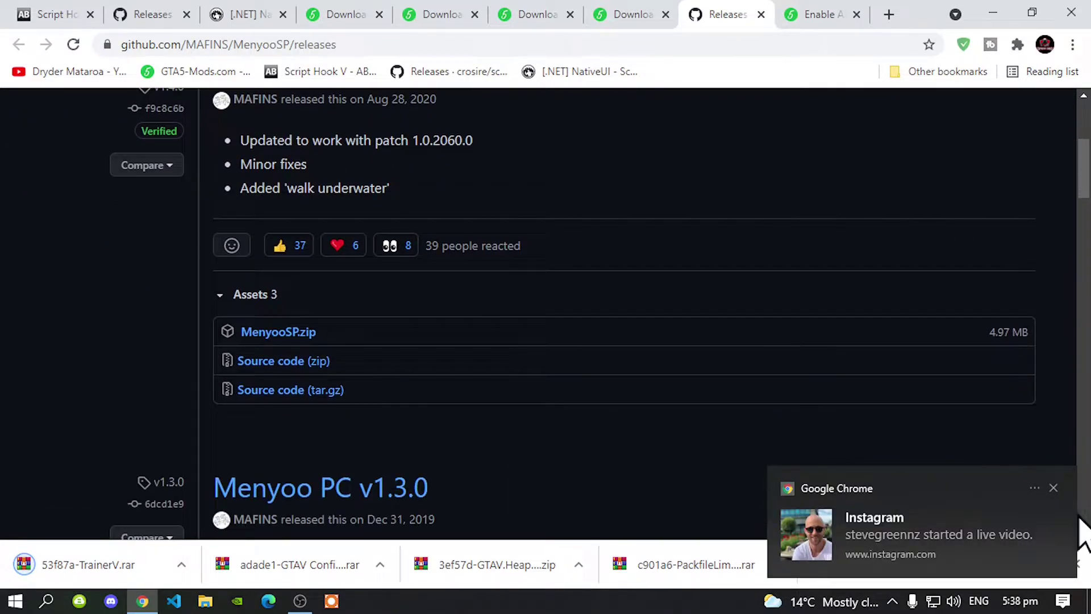
{"action": "left_click", "coordinate": [1053, 488]}
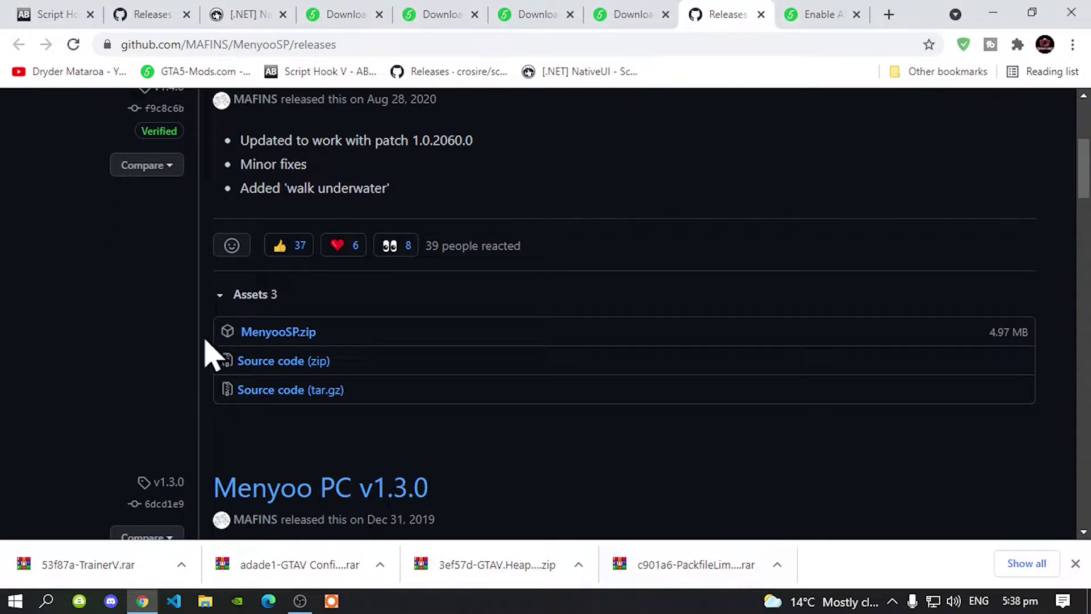
{"action": "left_click", "coordinate": [282, 338]}
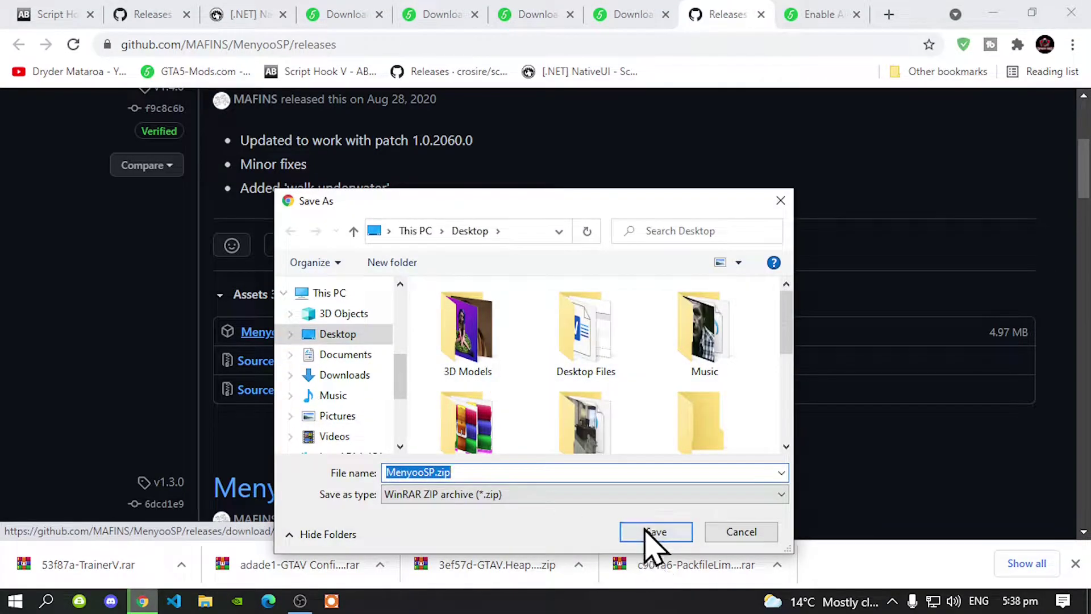
{"action": "left_click", "coordinate": [649, 526]}
- Save the Enable All Interiors (Fix Cargo Ship) zip to the Desktop and minimize Chrome
{"action": "left_click", "coordinate": [806, 17]}
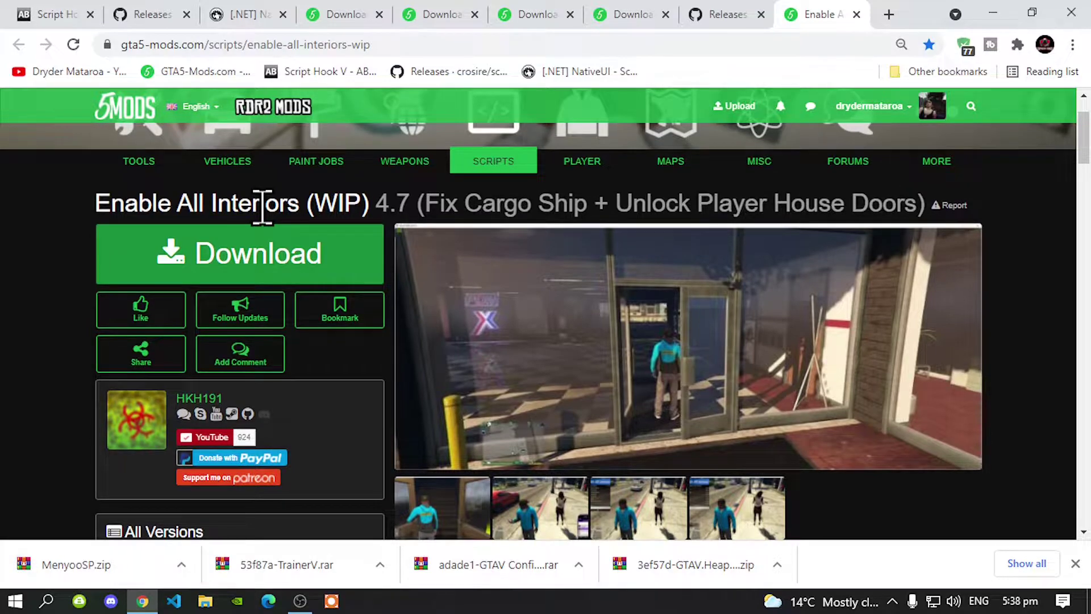
{"action": "left_click", "coordinate": [240, 267]}
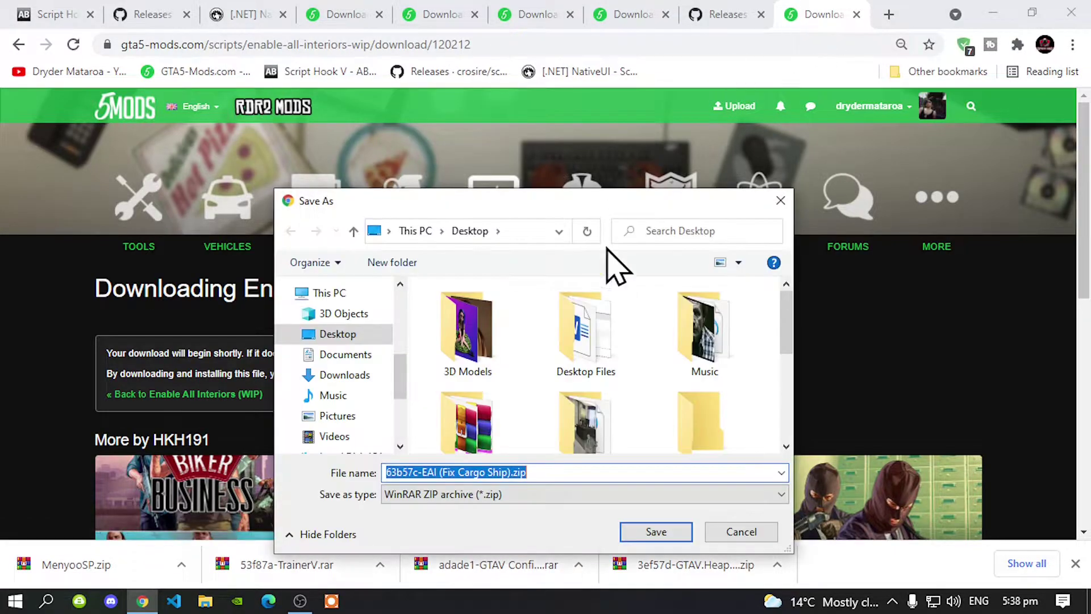
{"action": "left_click", "coordinate": [654, 531]}
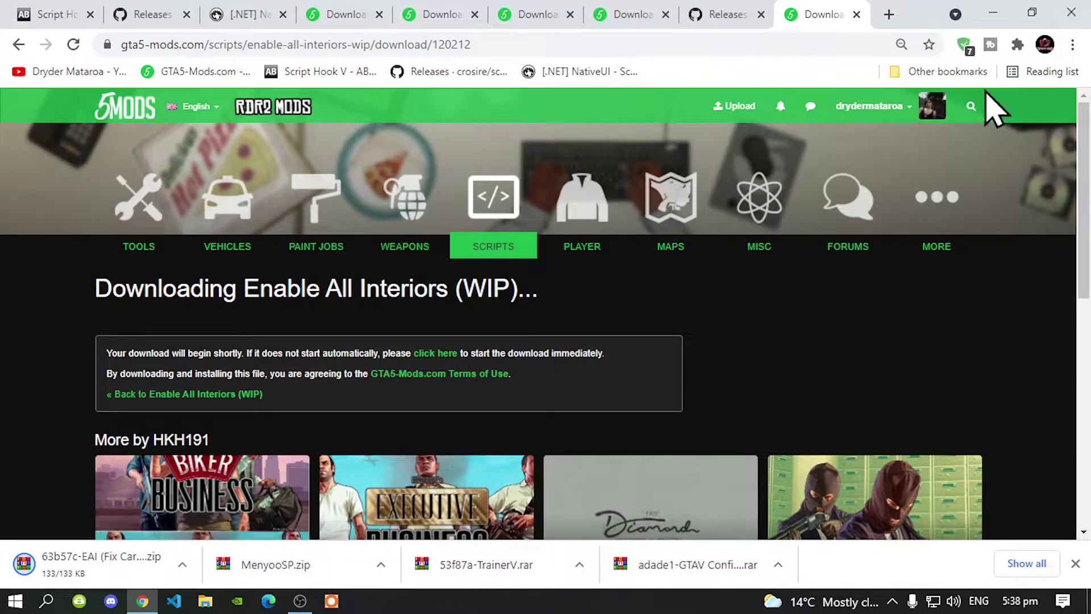
{"action": "left_click", "coordinate": [993, 14]}
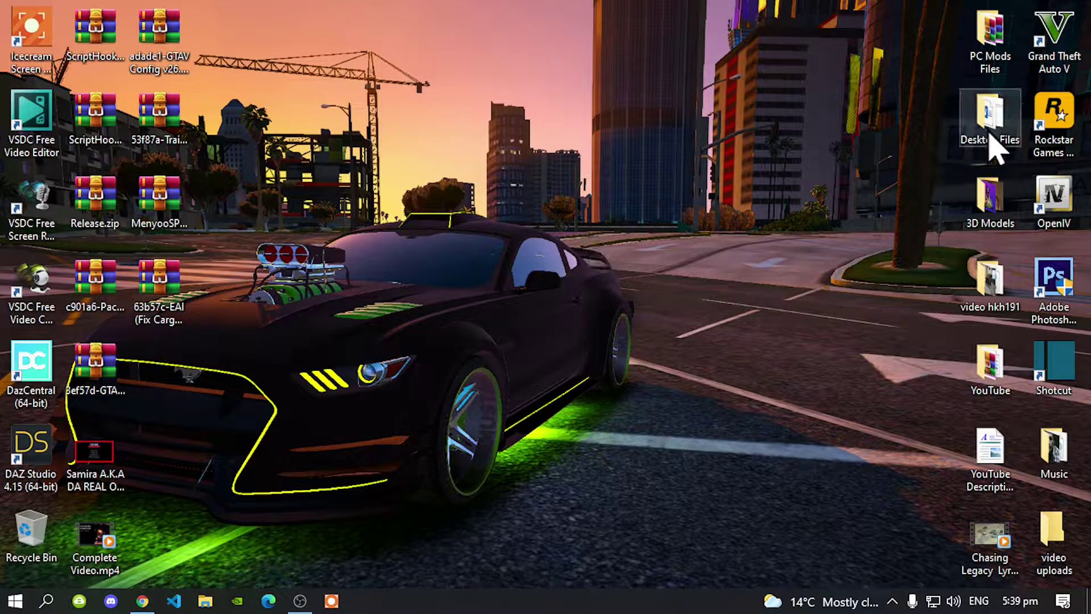
- Open the Grand Theft Auto V shortcut's file location and browse the 44-item game folder
{"action": "right_click", "coordinate": [1049, 41]}
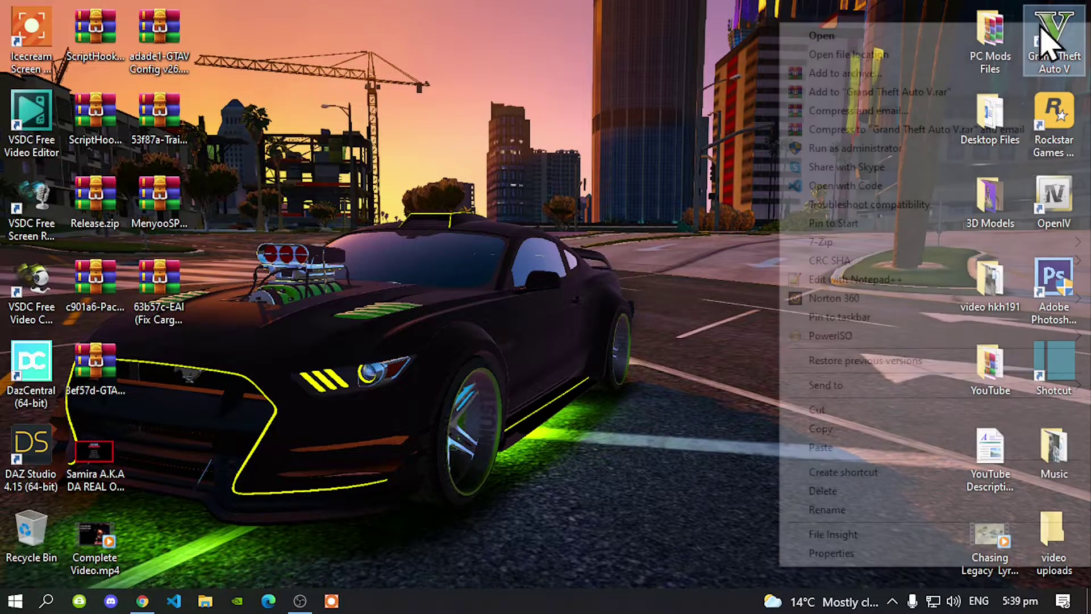
{"action": "left_click", "coordinate": [834, 55]}
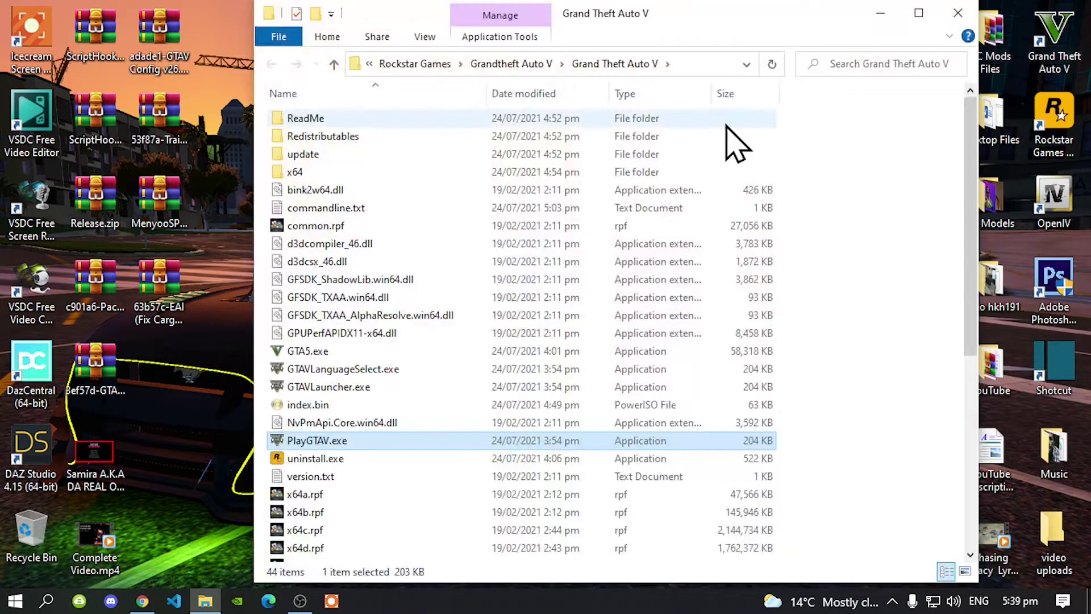
{"action": "scroll", "coordinate": [853, 216], "scroll_direction": "down", "scroll_amount": 2}
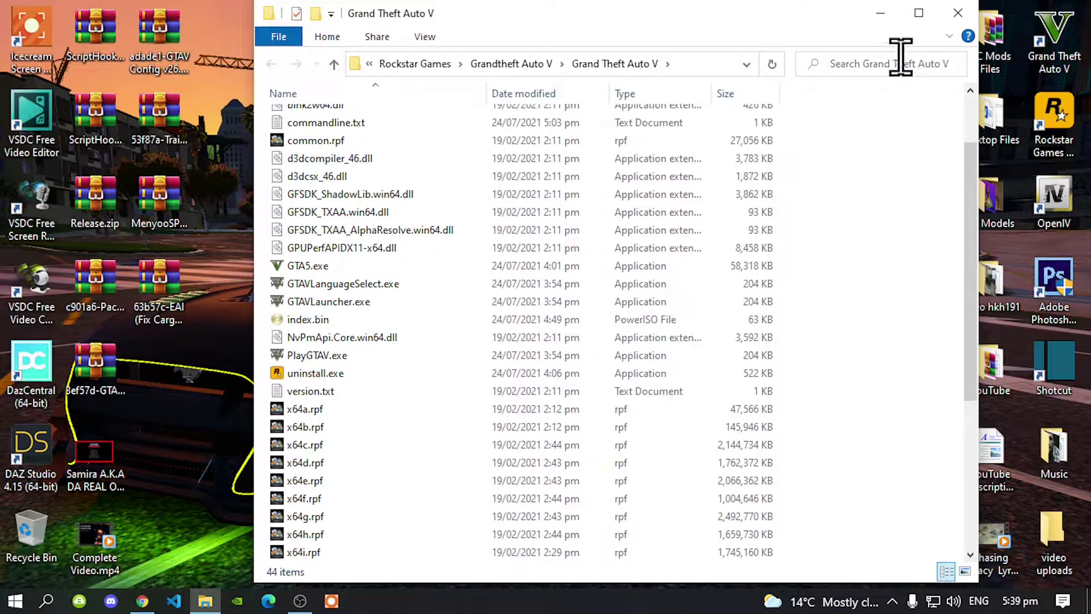
{"action": "left_click", "coordinate": [919, 13]}
{"action": "scroll", "coordinate": [164, 193], "scroll_direction": "up", "scroll_amount": 2}
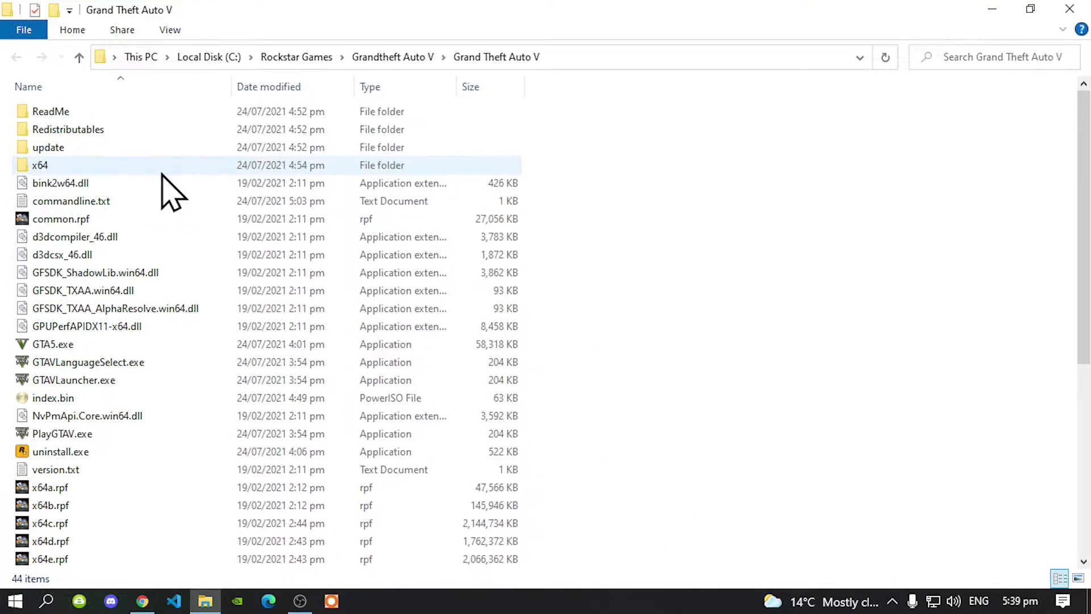
{"action": "scroll", "coordinate": [412, 256], "scroll_direction": "down", "scroll_amount": 6}
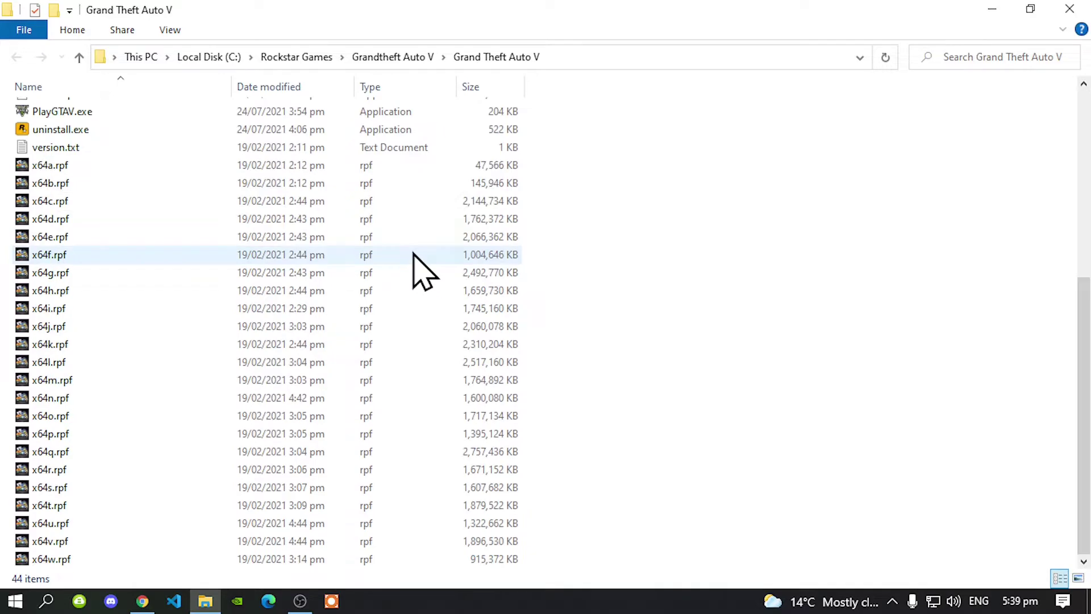
{"action": "scroll", "coordinate": [426, 267], "scroll_direction": "up", "scroll_amount": 6}
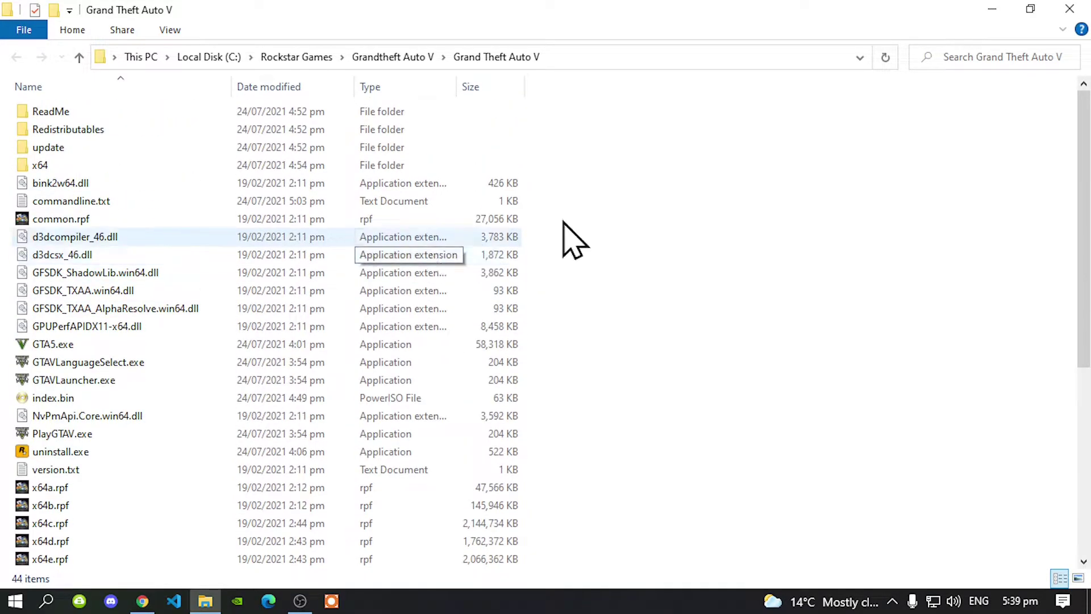
{"action": "left_click", "coordinate": [1030, 8]}
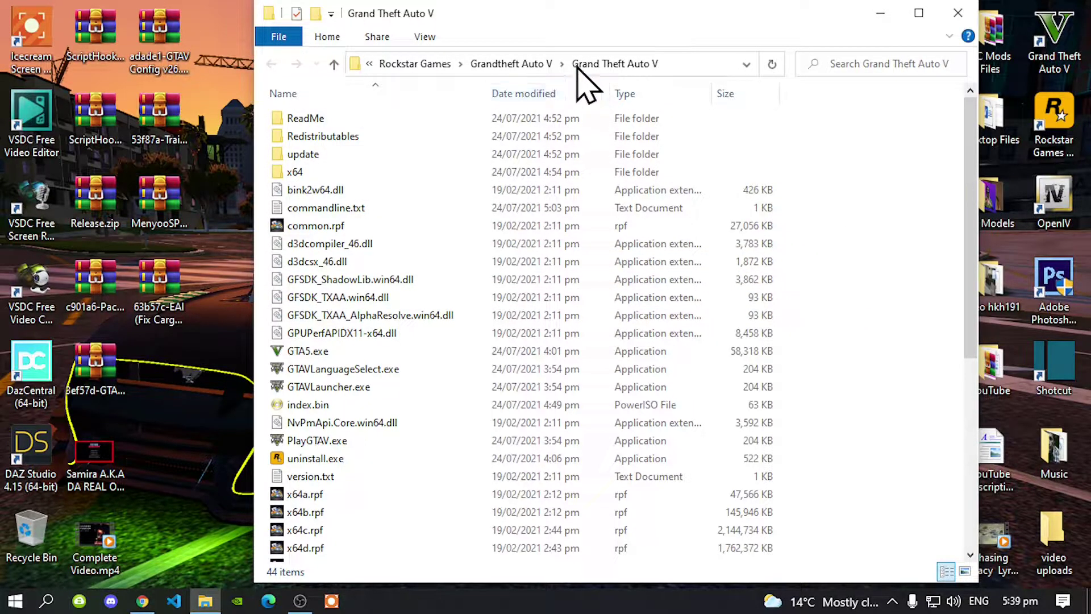
- Go up to the Grandtheft Auto V parent folder and copy the Grand Theft Auto V folder
{"action": "left_click", "coordinate": [520, 63]}
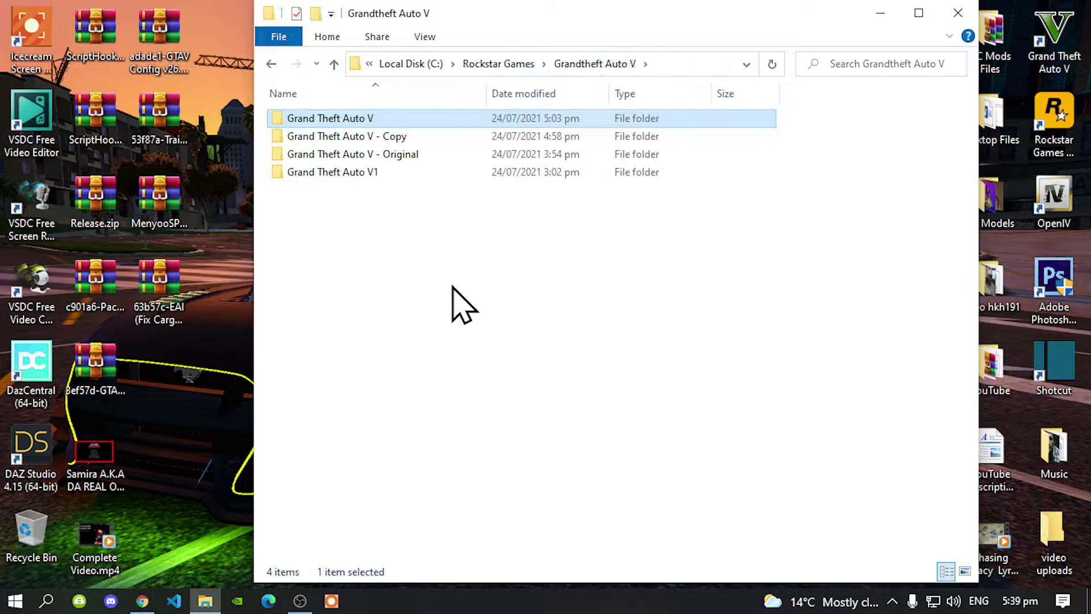
{"action": "left_click", "coordinate": [432, 284]}
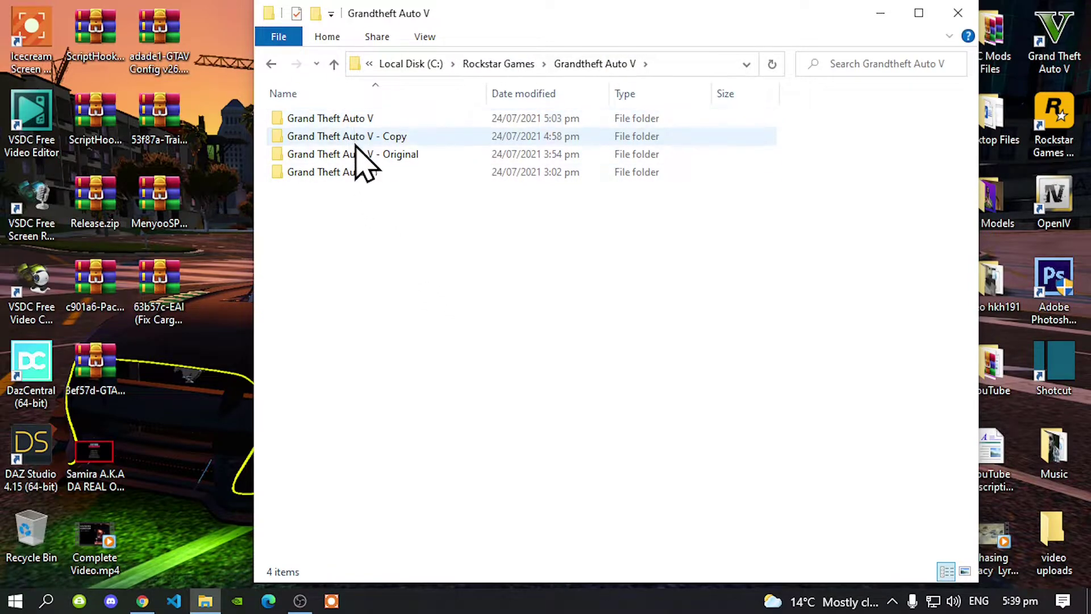
{"action": "left_click", "coordinate": [333, 122]}
{"action": "right_click", "coordinate": [333, 122]}
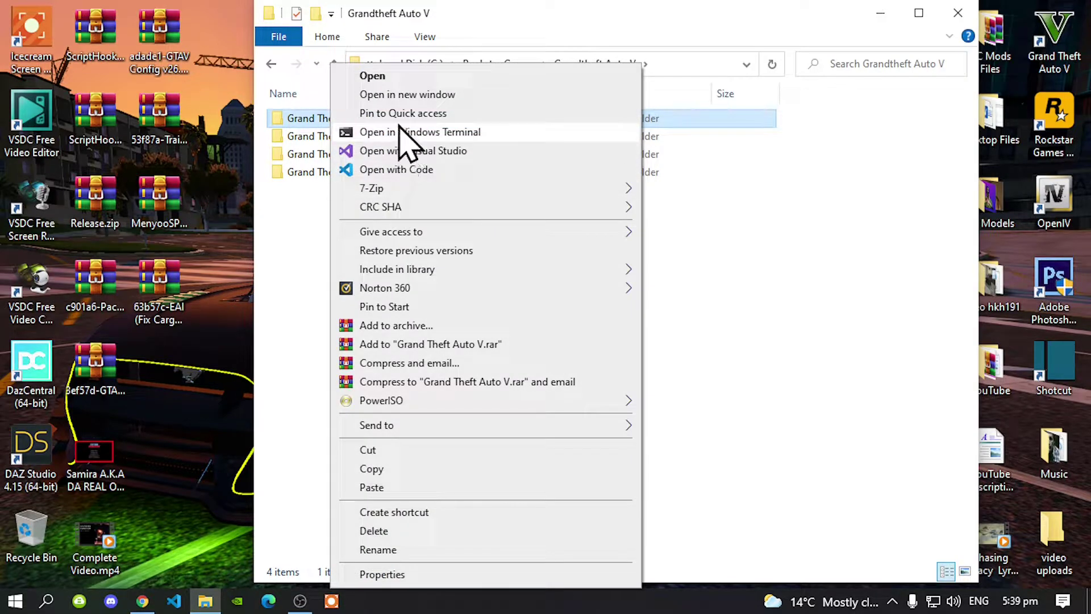
{"action": "left_click", "coordinate": [360, 467]}
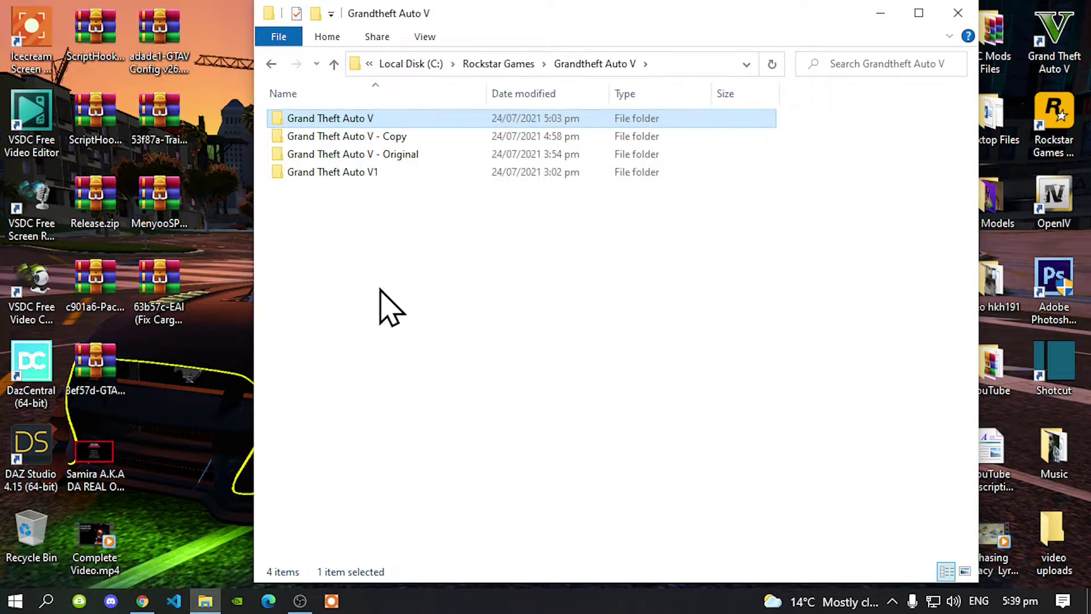
{"action": "right_click", "coordinate": [384, 219]}
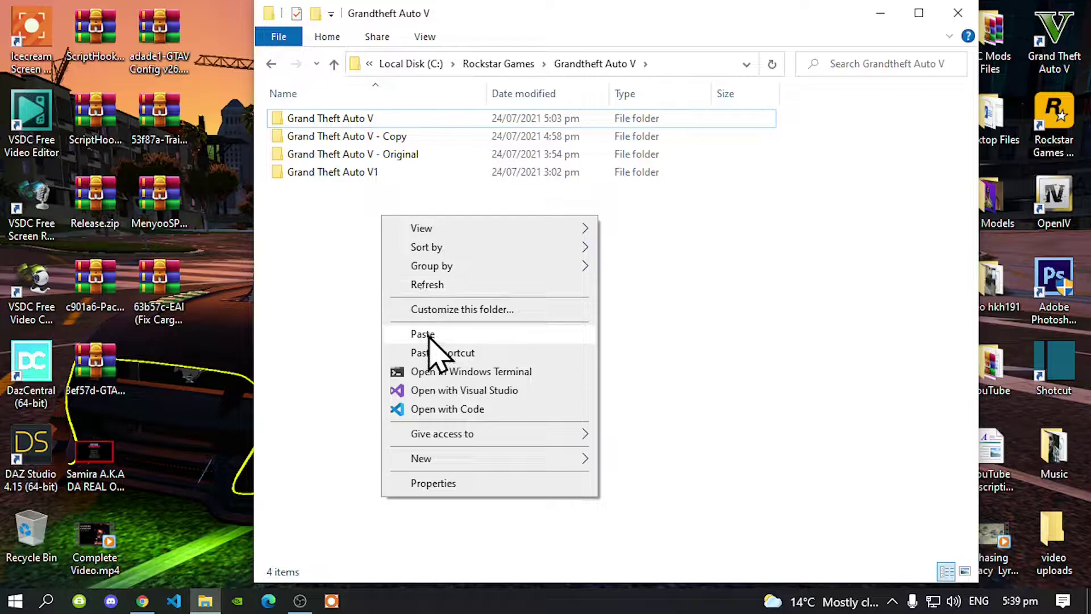
{"action": "left_click", "coordinate": [772, 287]}
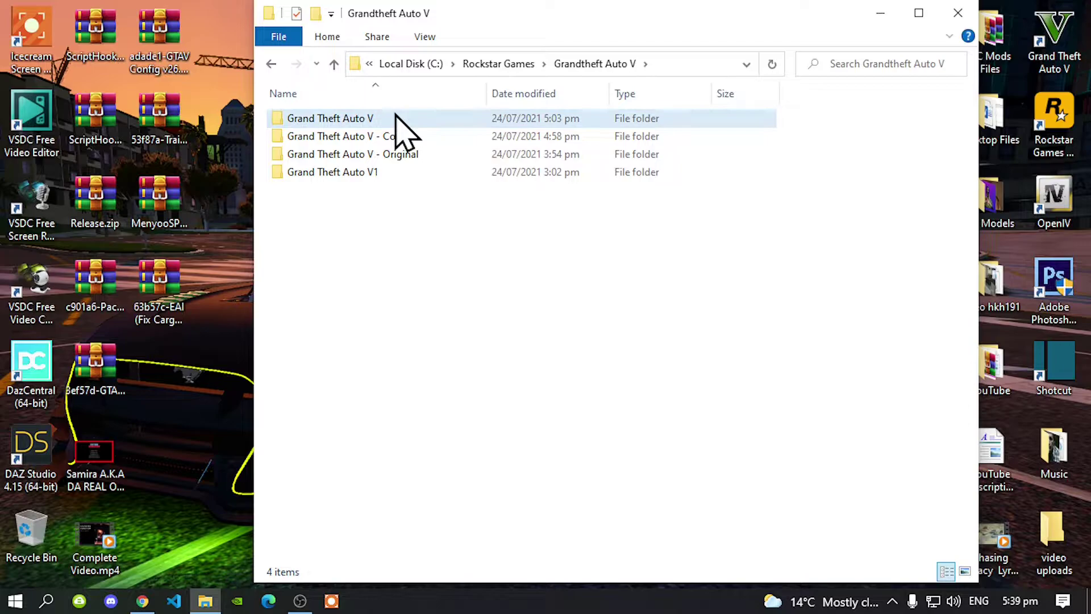
- Rename the Grand Theft Auto V1 folder to 'Grand Theft Auto V - Online'
{"action": "right_click", "coordinate": [343, 174]}
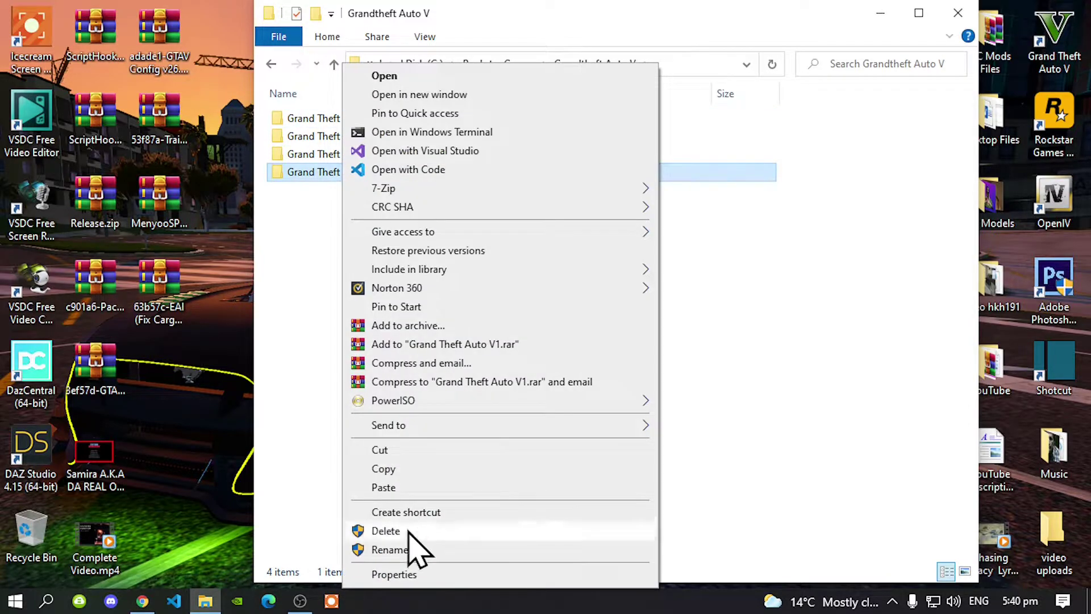
{"action": "left_click", "coordinate": [405, 551]}
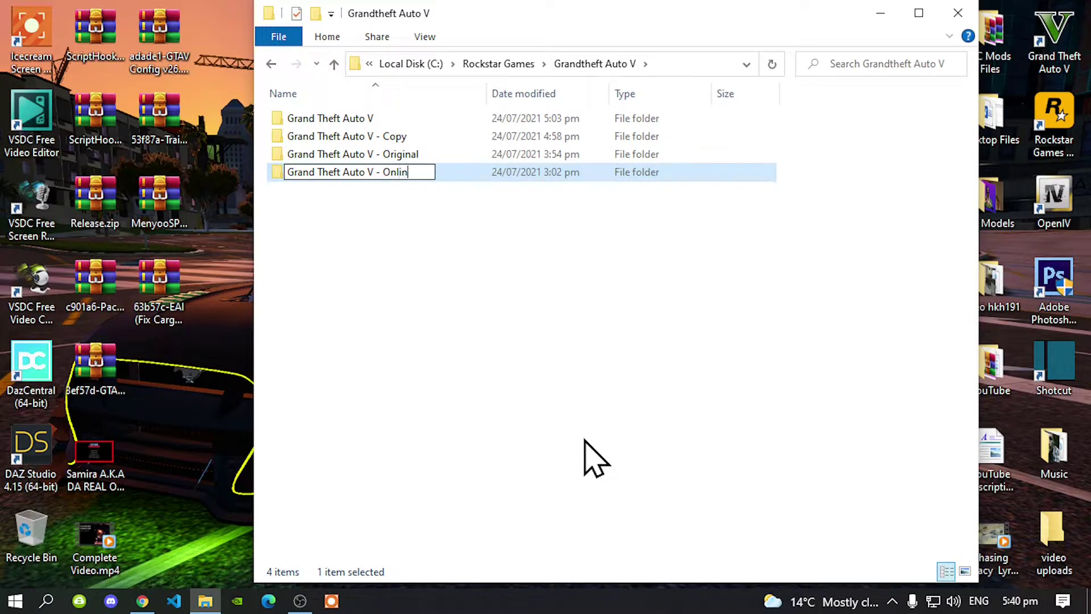
{"action": "key", "text": "Return"}
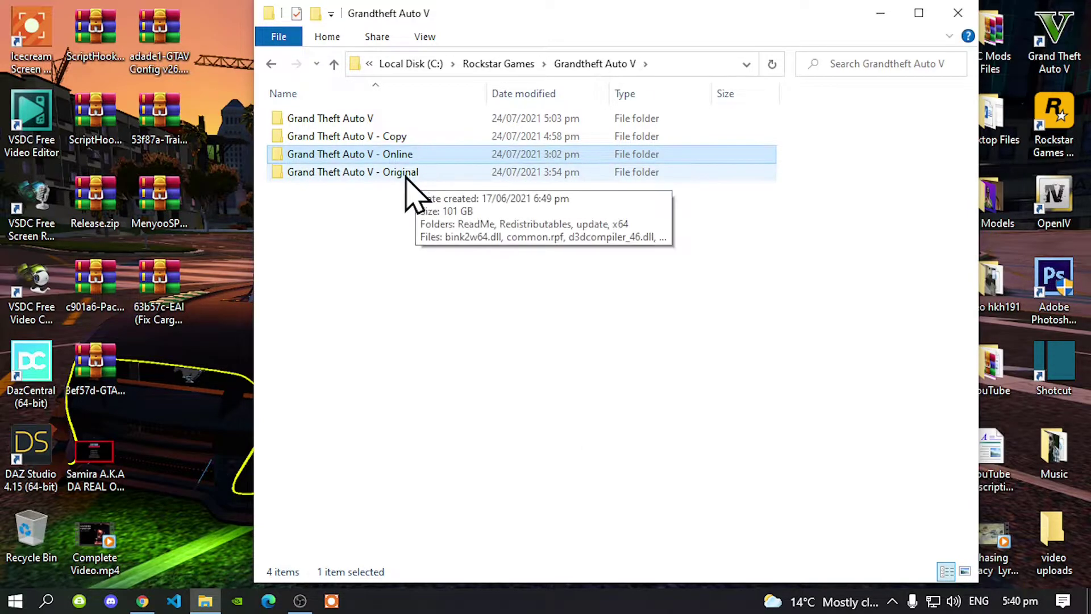
- Rename the Grand Theft Auto V - Copy folder by appending the mod author's handle
{"action": "right_click", "coordinate": [396, 137]}
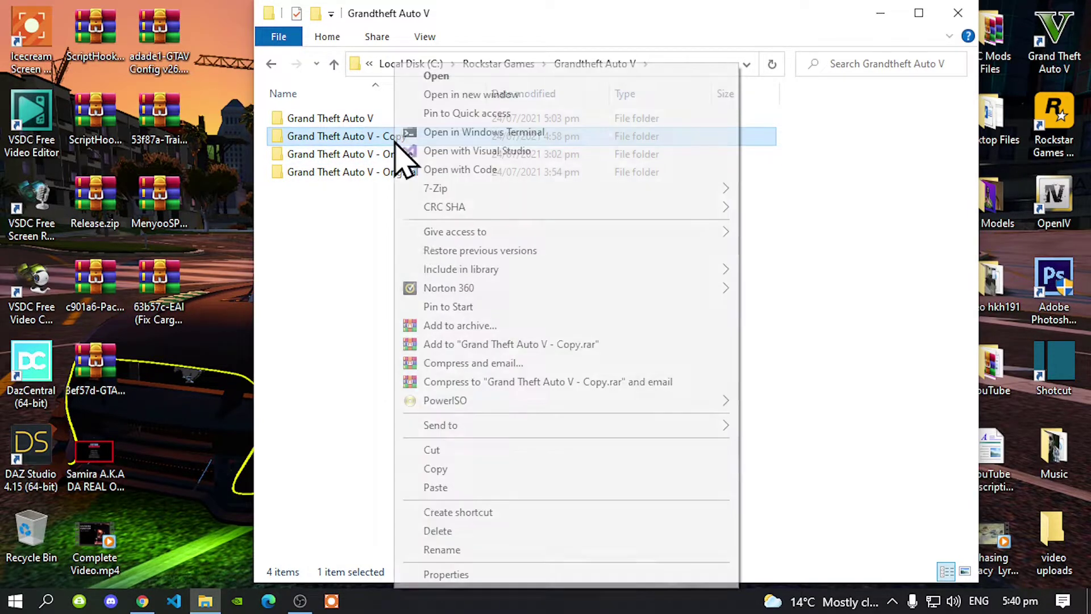
{"action": "left_click", "coordinate": [438, 549]}
{"action": "key", "text": "End"}
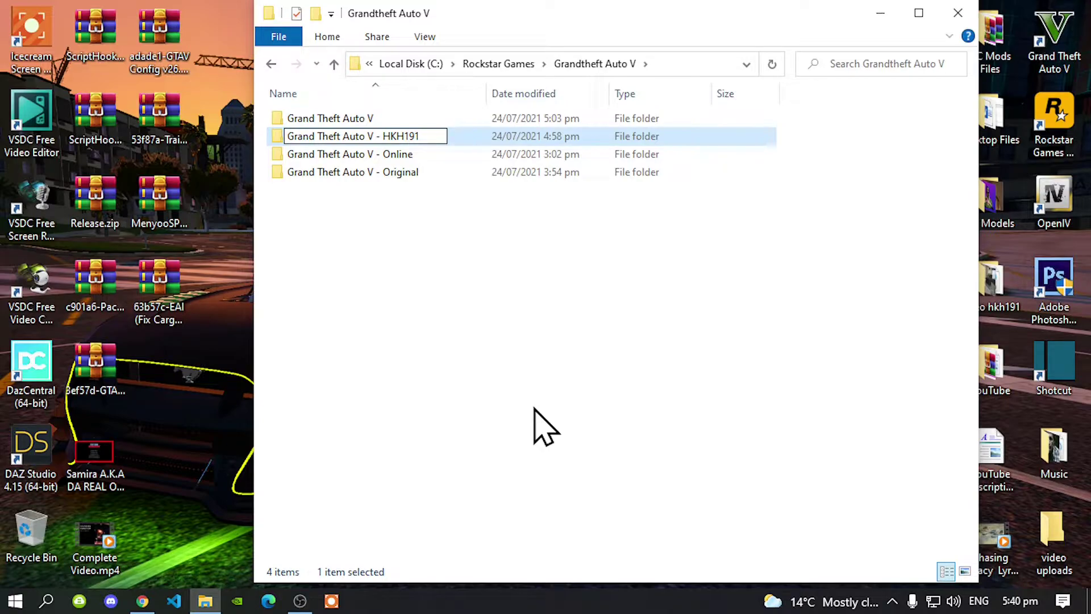
{"action": "key", "text": "Return"}
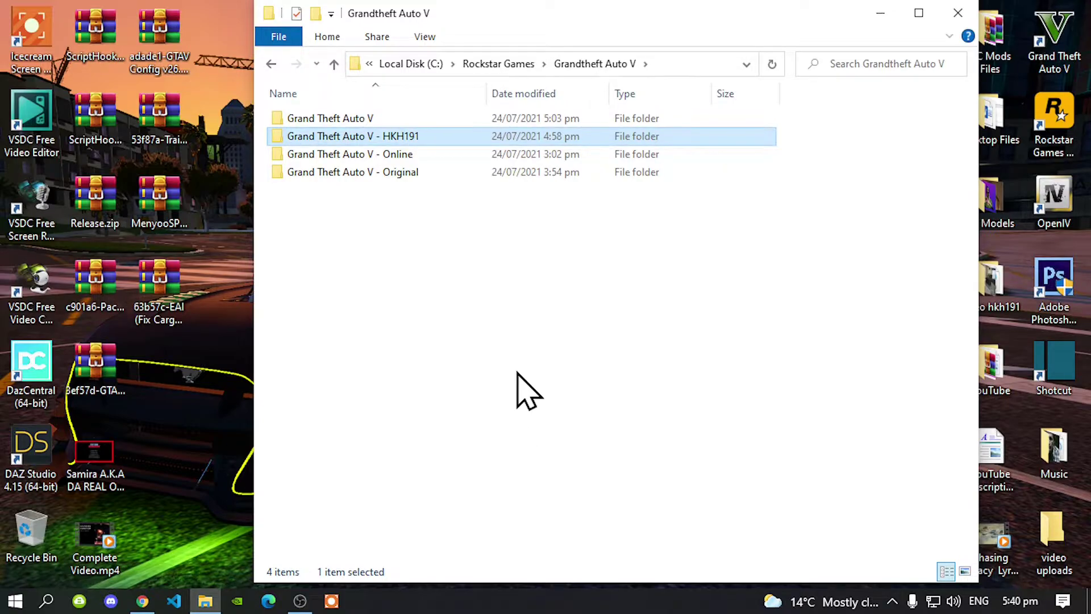
{"action": "left_click", "coordinate": [496, 344]}
{"action": "left_click", "coordinate": [389, 181]}
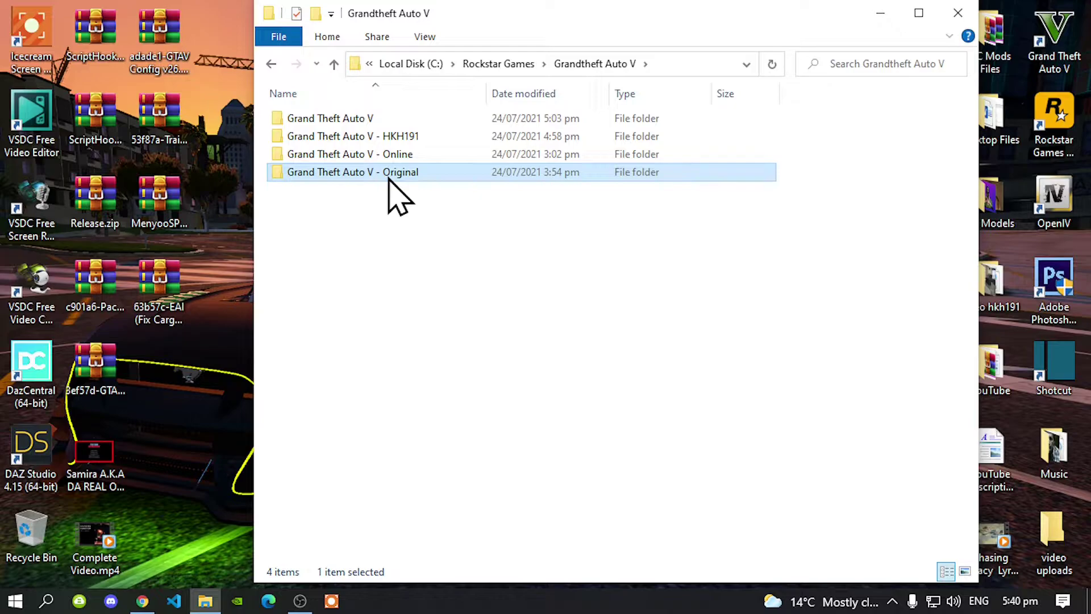
- Copy the Grand Theft Auto V - Original folder
{"action": "left_click", "coordinate": [382, 154]}
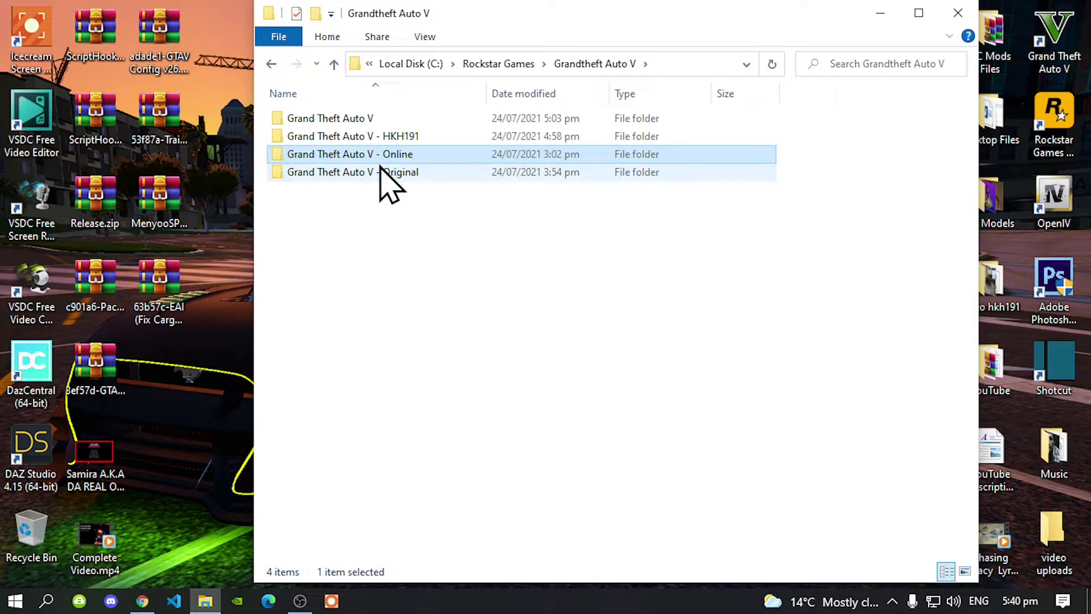
{"action": "left_click", "coordinate": [382, 172]}
{"action": "right_click", "coordinate": [382, 172]}
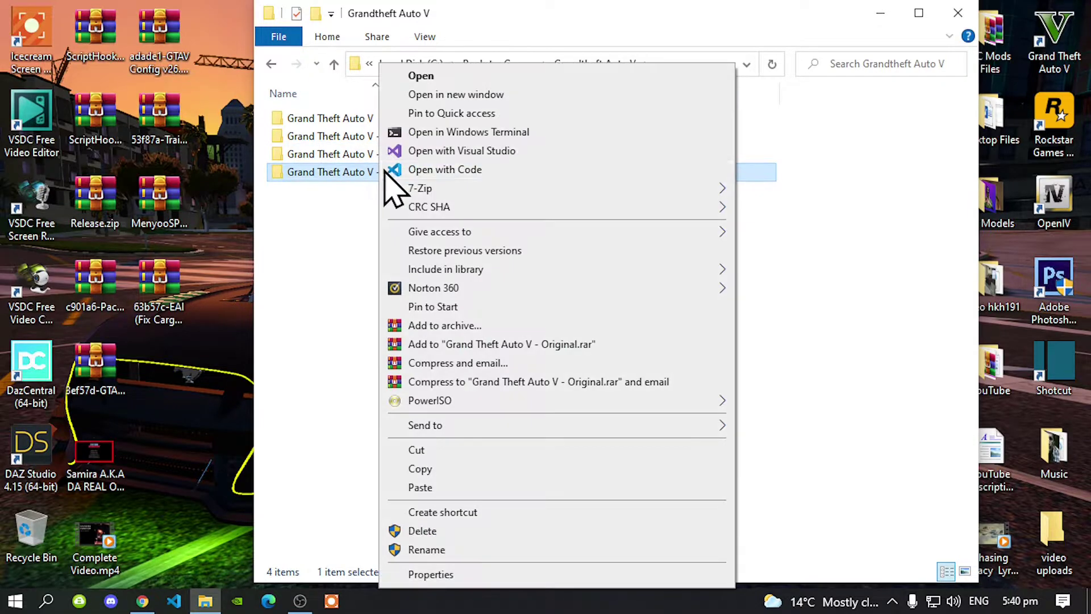
{"action": "left_click", "coordinate": [424, 469]}
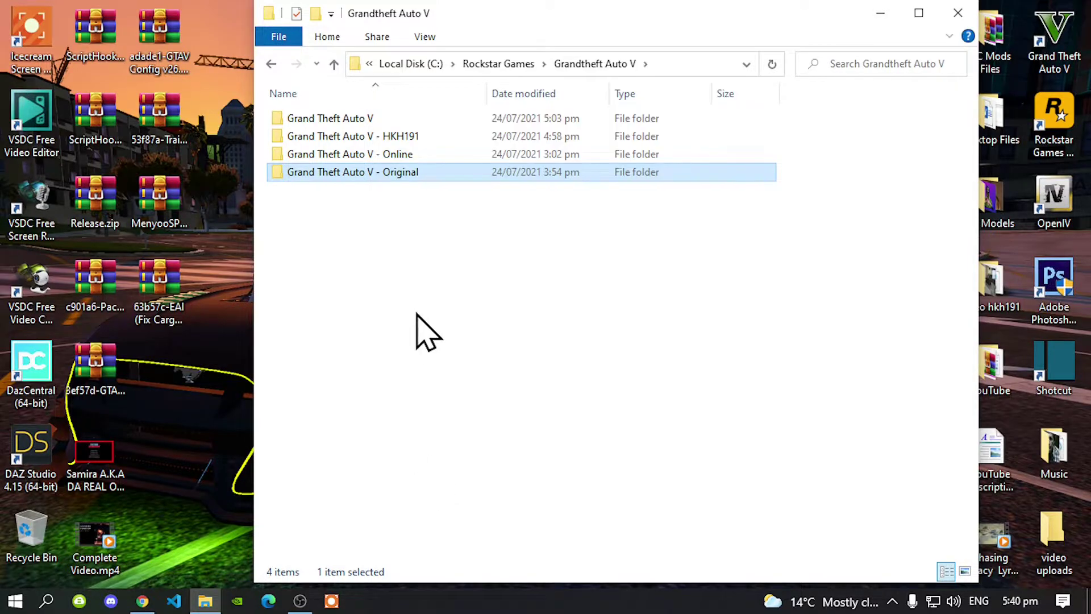
- Open the Grand Theft Auto V game folder, then minimize its window
{"action": "left_click", "coordinate": [390, 159]}
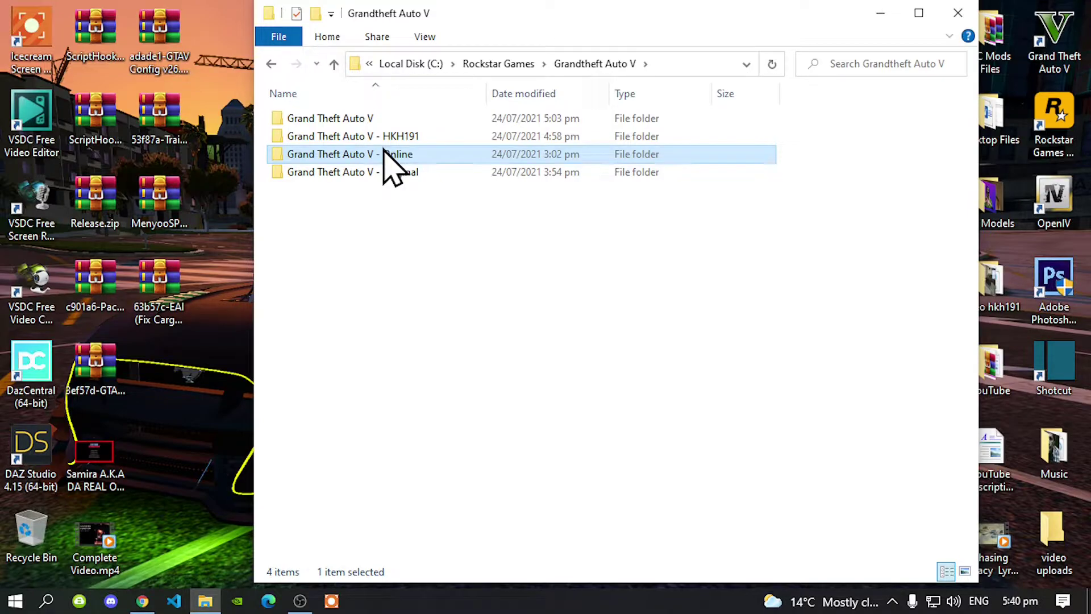
{"action": "left_click", "coordinate": [375, 173]}
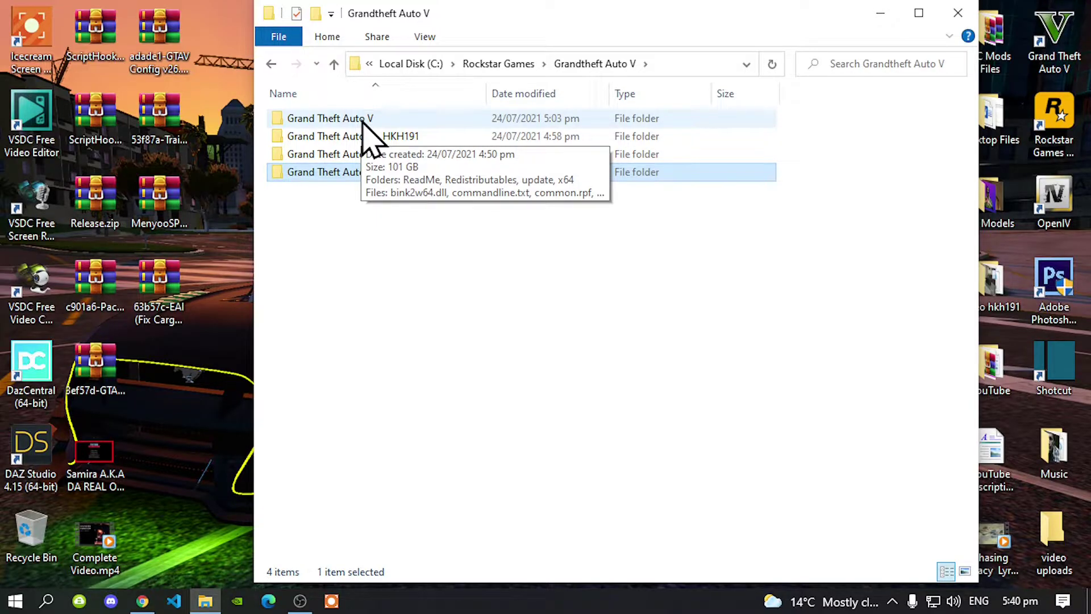
{"action": "left_click", "coordinate": [364, 271]}
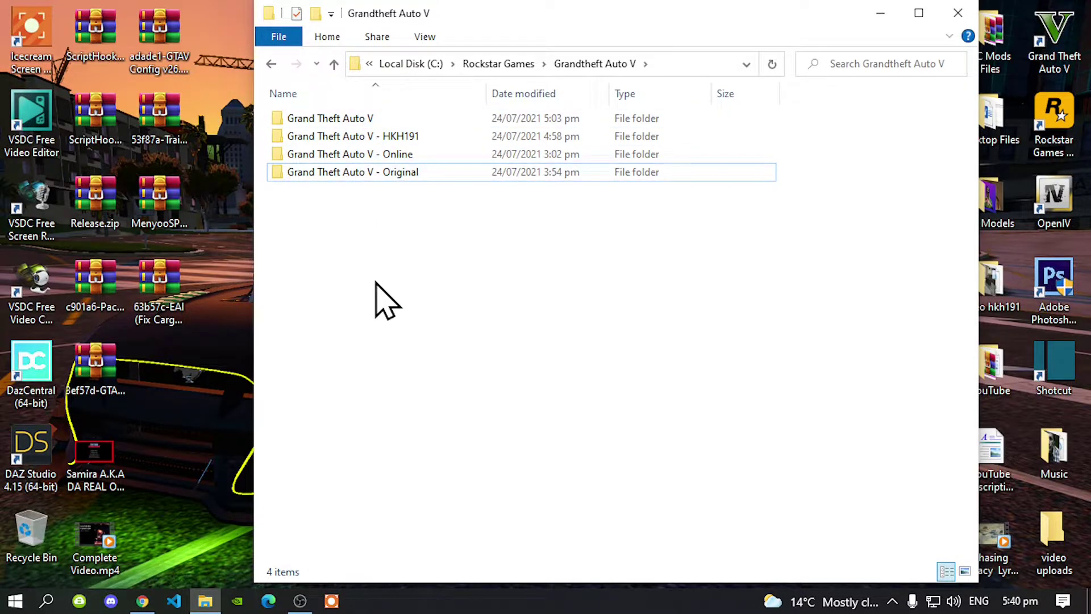
{"action": "double_click", "coordinate": [356, 118]}
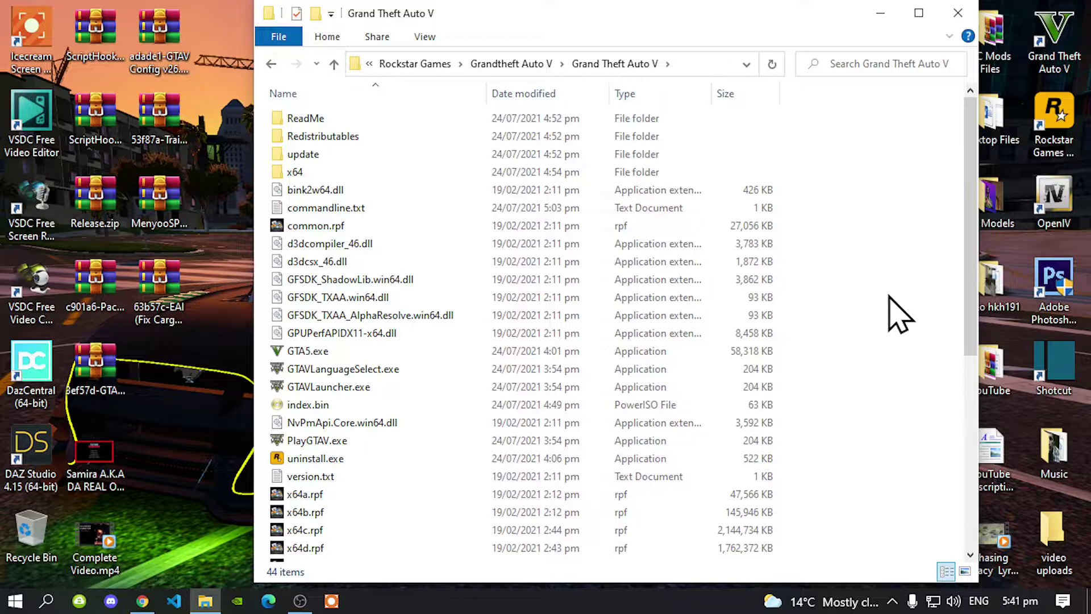
{"action": "left_click", "coordinate": [888, 16]}
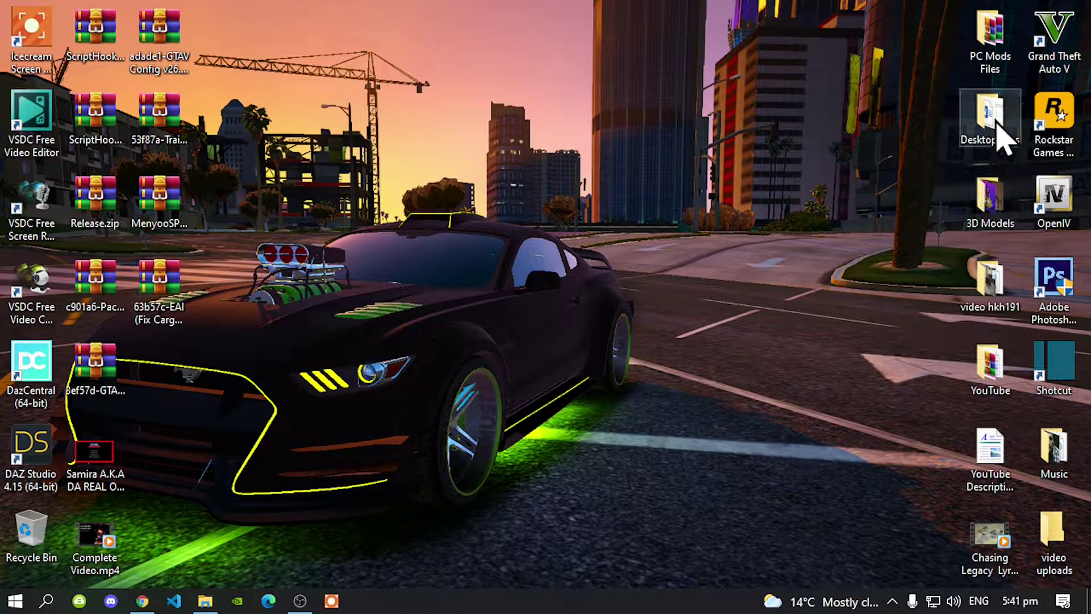
- Launch OpenIV and load Grand Theft Auto V for Windows
{"action": "double_click", "coordinate": [1048, 196]}
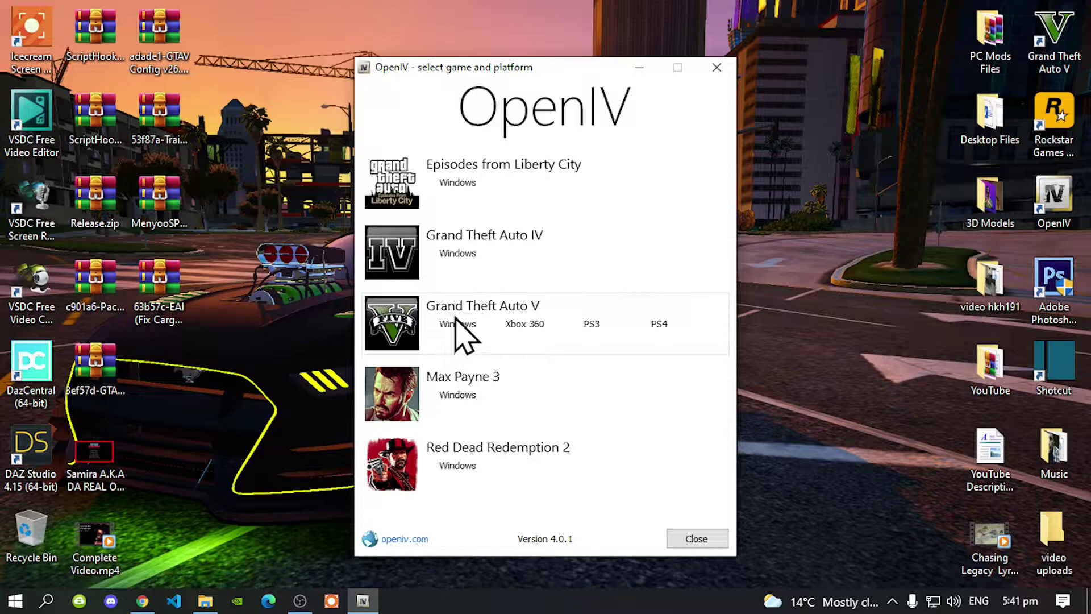
{"action": "left_click", "coordinate": [456, 321]}
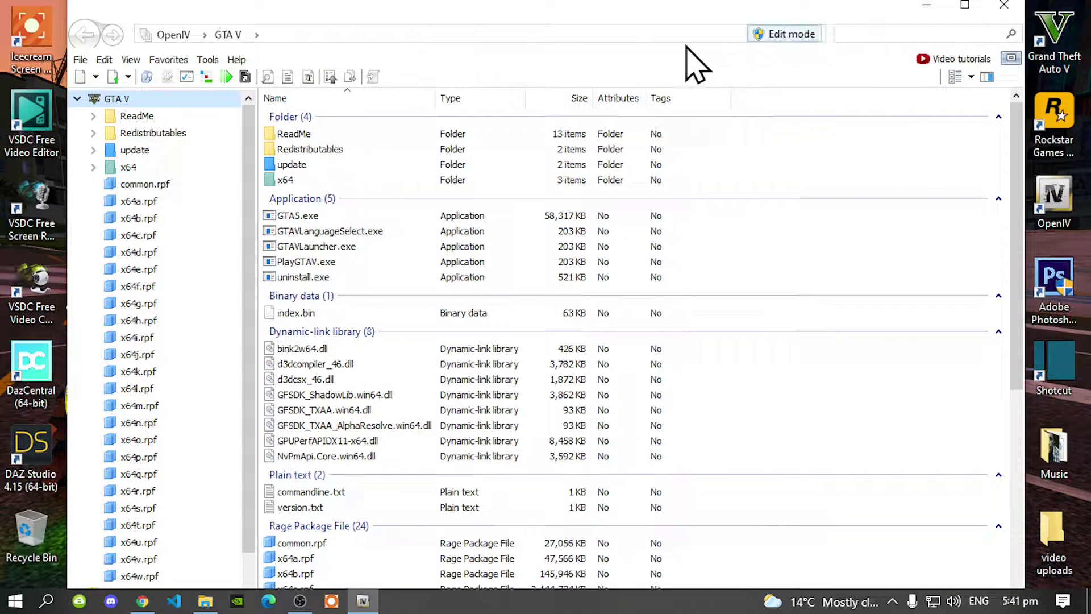
- Install ASI Loader, OpenIV.ASI (creating the mods folder) and openCamera via ASI Manager, then minimize OpenIV
{"action": "left_click", "coordinate": [208, 60]}
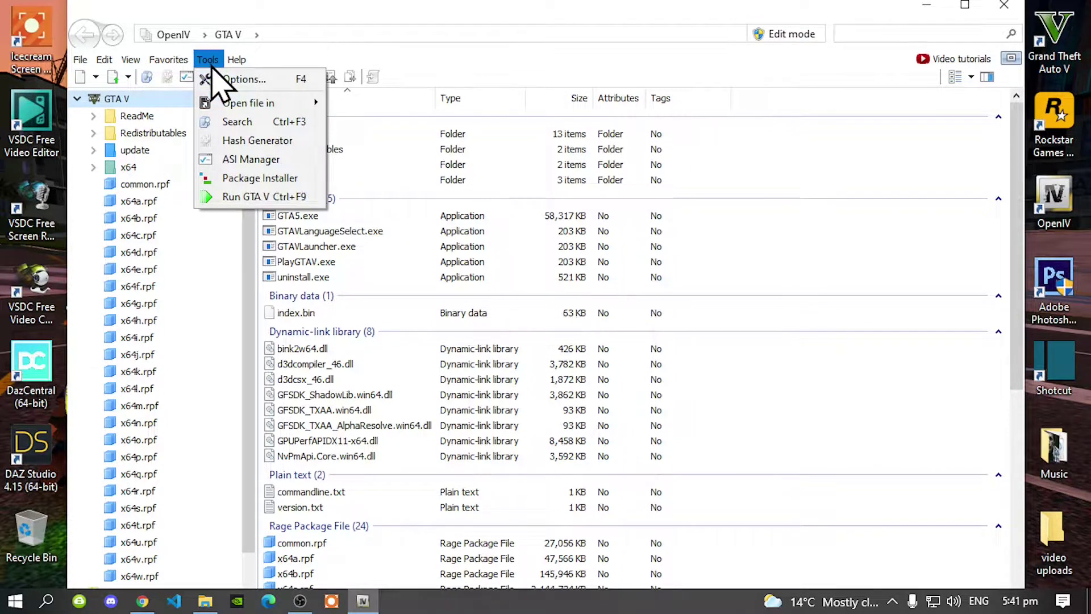
{"action": "left_click", "coordinate": [241, 160]}
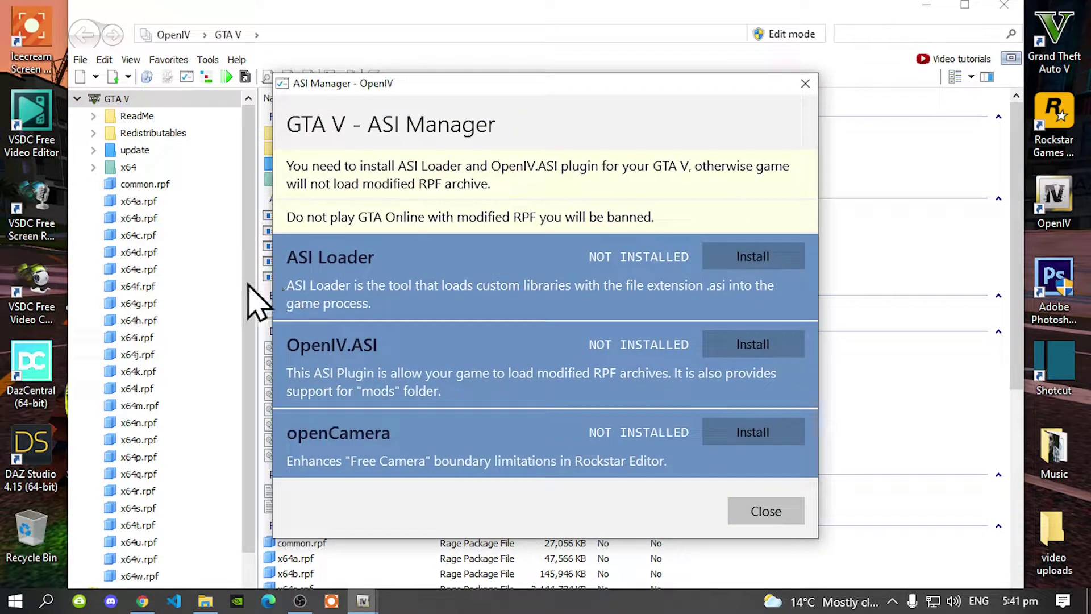
{"action": "left_click", "coordinate": [770, 258]}
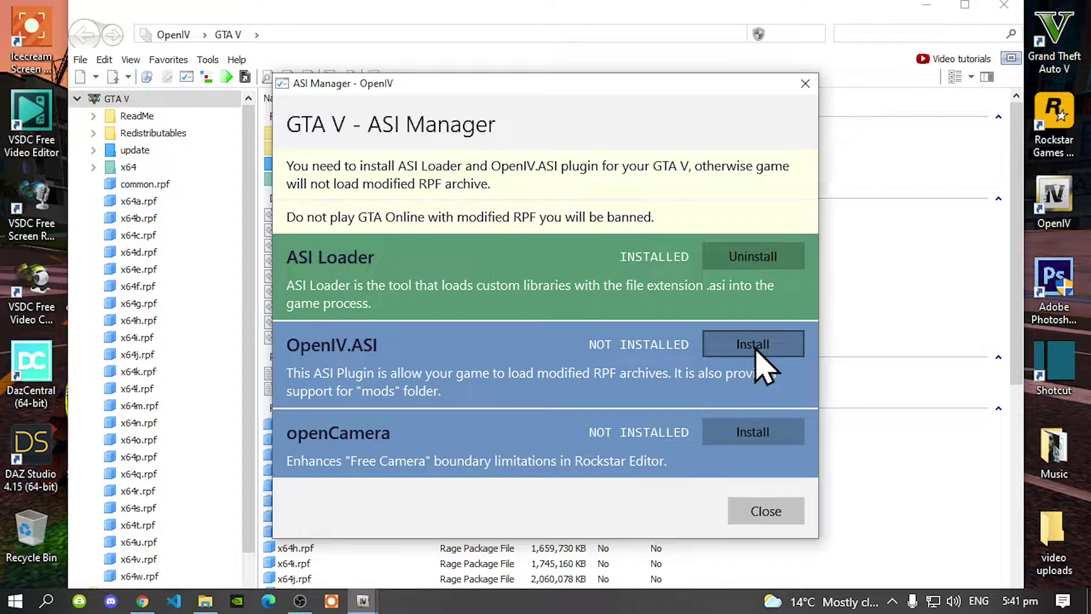
{"action": "left_click", "coordinate": [755, 346]}
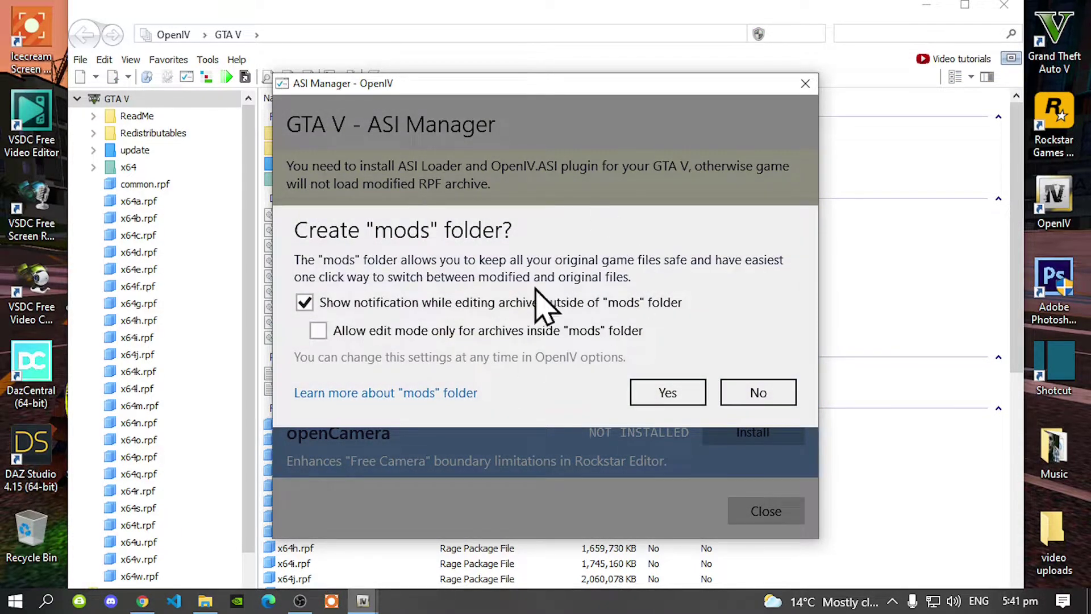
{"action": "left_click", "coordinate": [693, 393]}
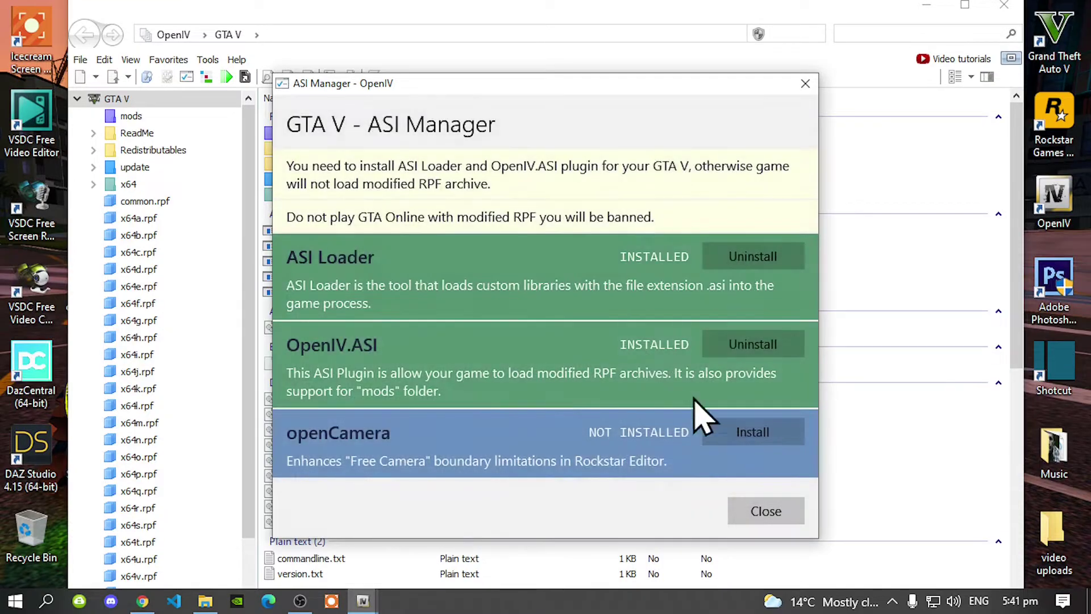
{"action": "left_click", "coordinate": [756, 434]}
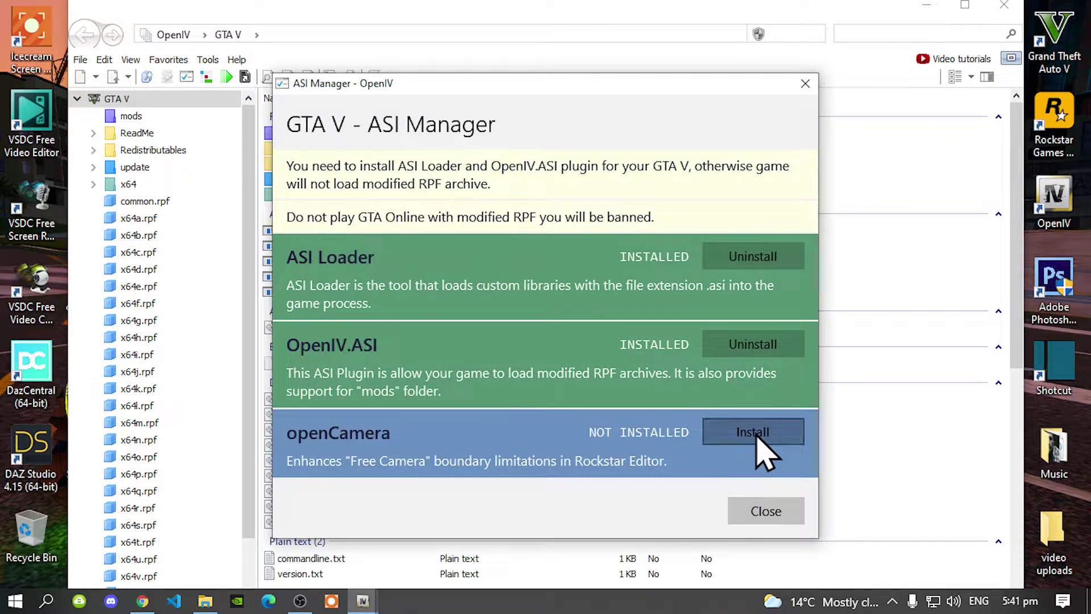
{"action": "left_click", "coordinate": [766, 511]}
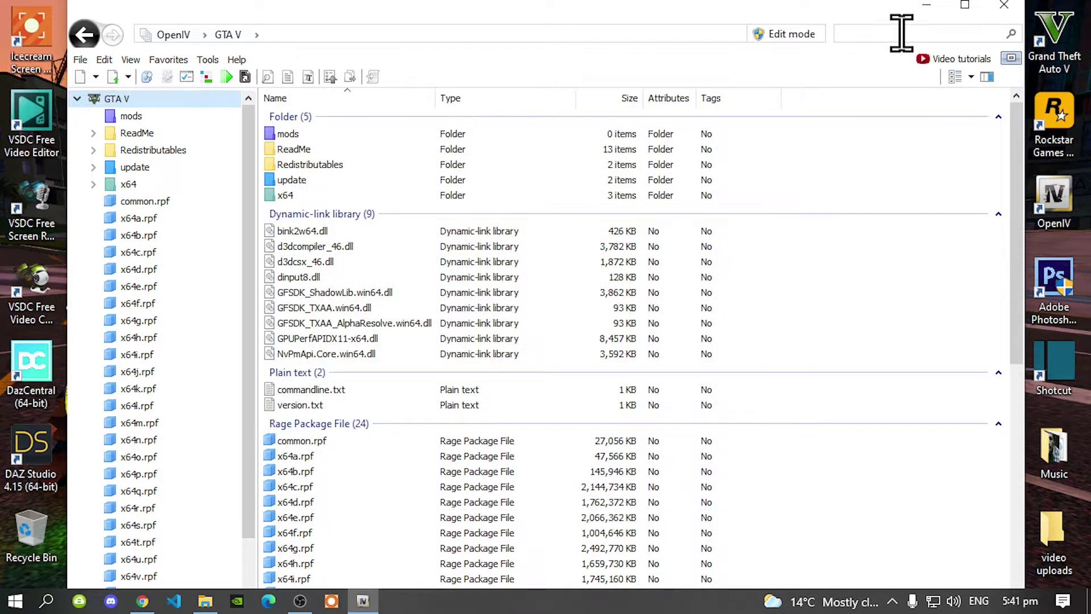
{"action": "left_click", "coordinate": [929, 6]}
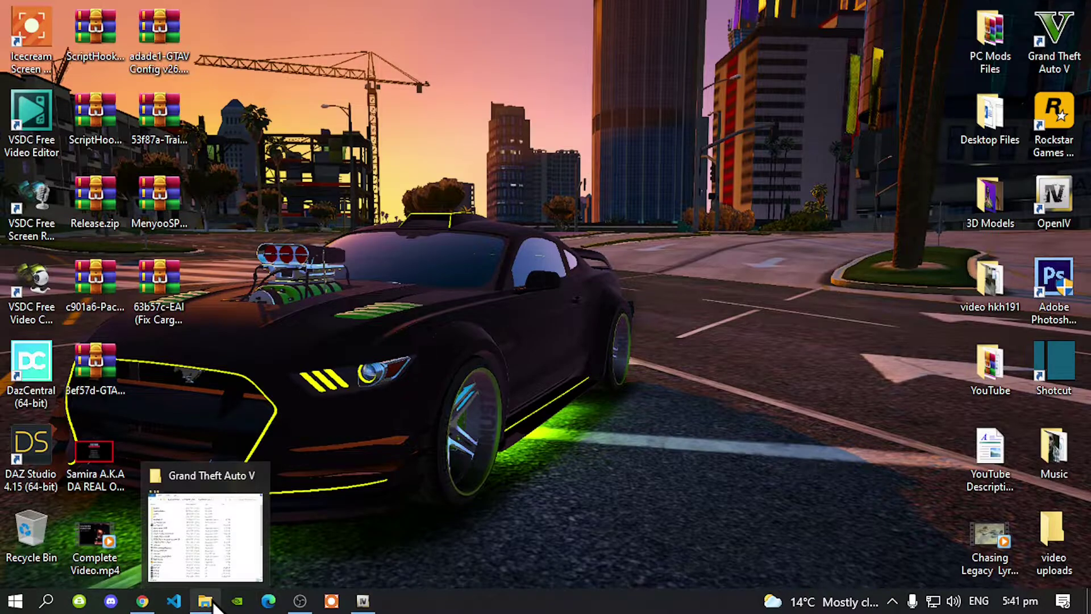
- Bring the Grand Theft Auto V folder back, move it aside, and open ScriptHookV_1.0.2372.0.zip
{"action": "left_click", "coordinate": [214, 604]}
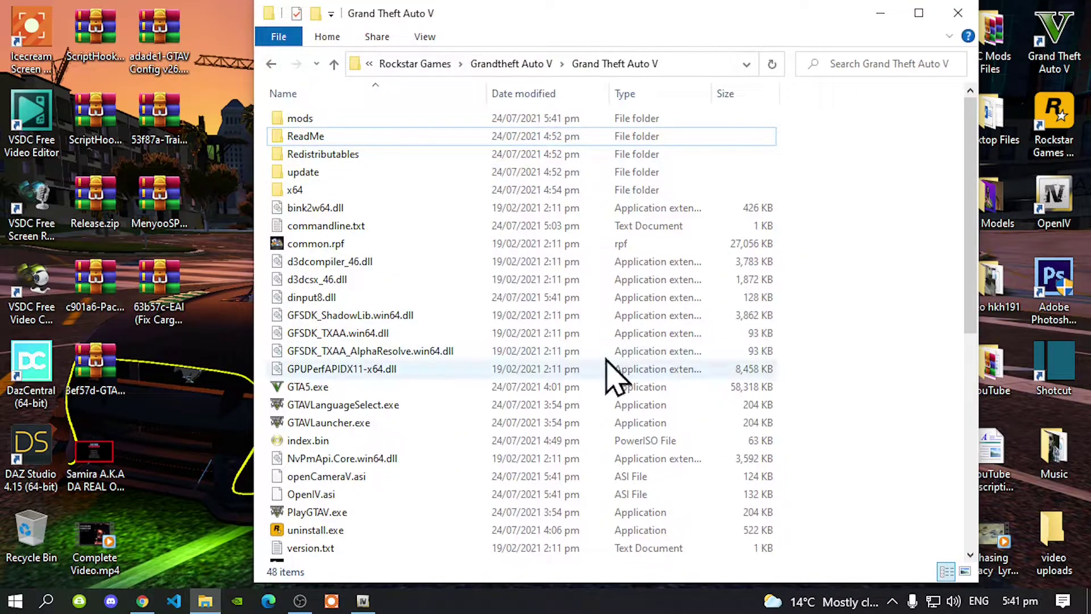
{"action": "left_click_drag", "start_coordinate": [495, 15], "coordinate": [460, 19]}
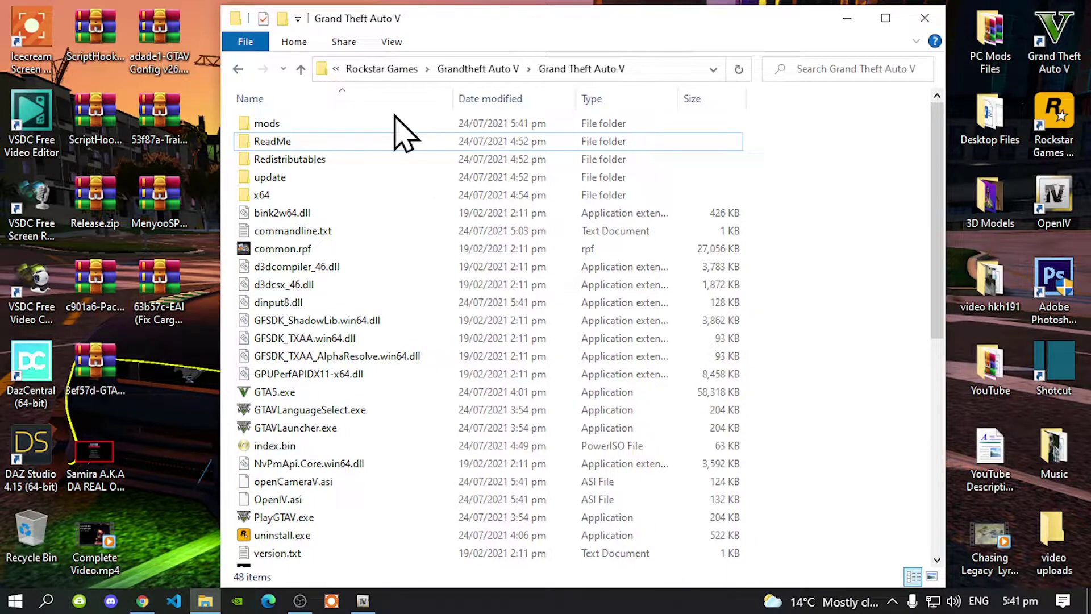
{"action": "left_click", "coordinate": [96, 369]}
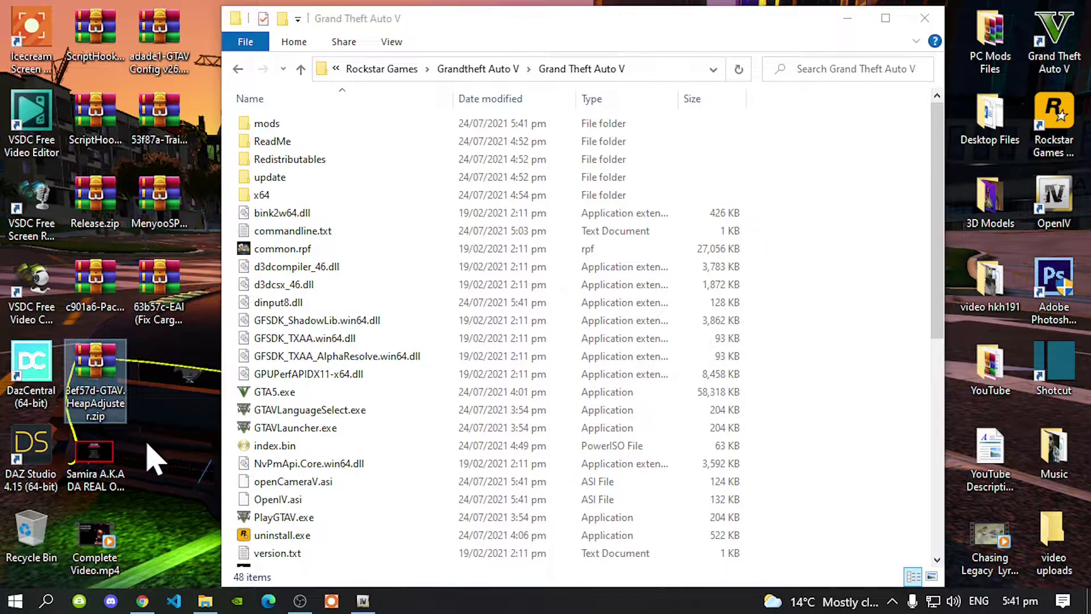
{"action": "left_click", "coordinate": [95, 29]}
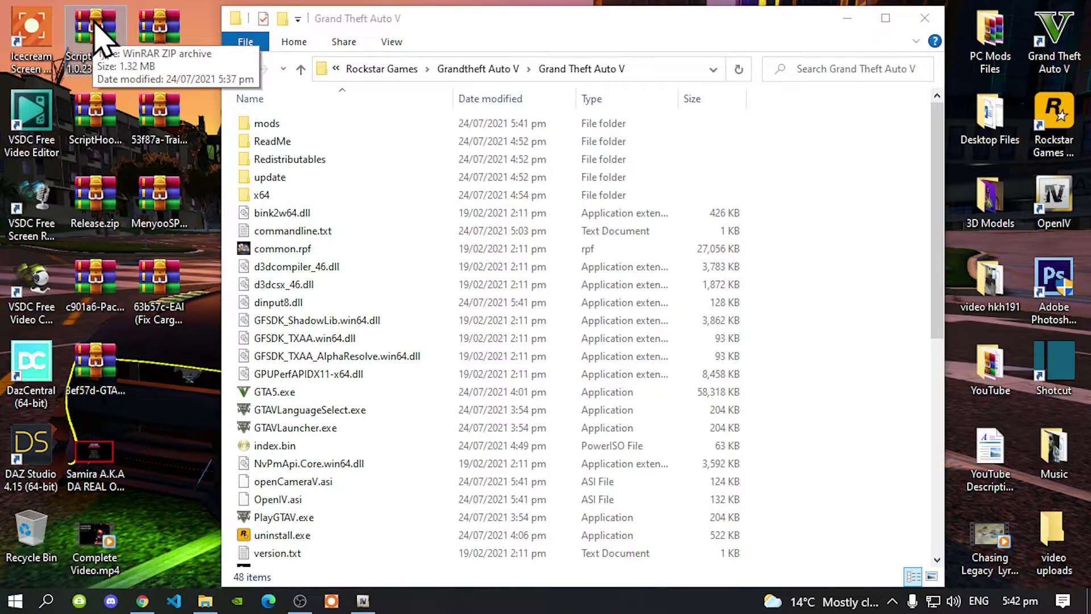
{"action": "double_click", "coordinate": [96, 35]}
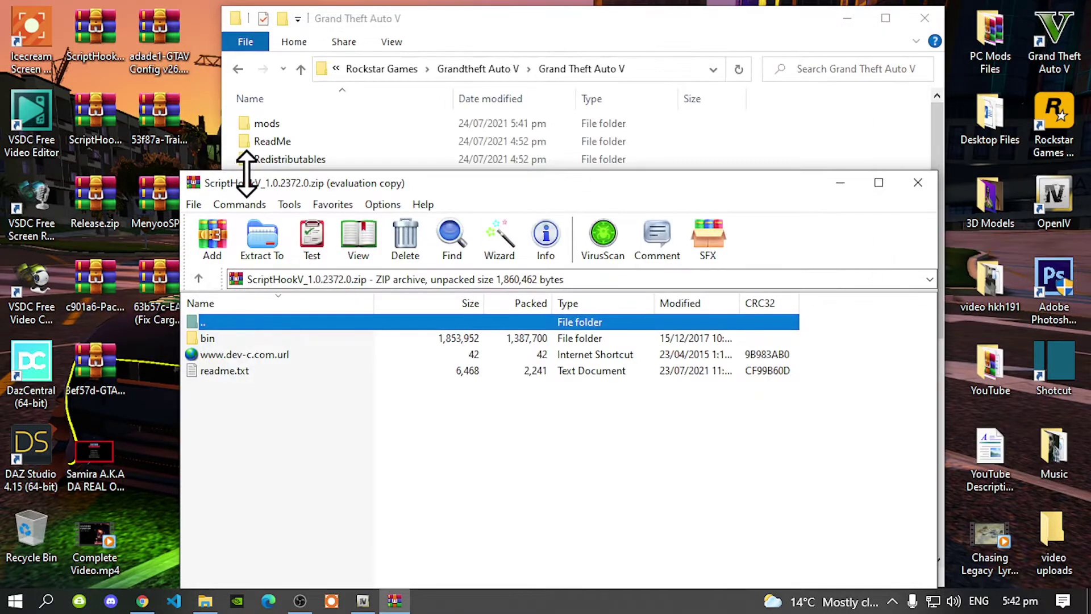
- Copy ScriptHookV.dll and dinput8.dll from the archive's bin folder into the game folder, replacing dinput8.dll
{"action": "left_click_drag", "start_coordinate": [252, 184], "coordinate": [750, 52]}
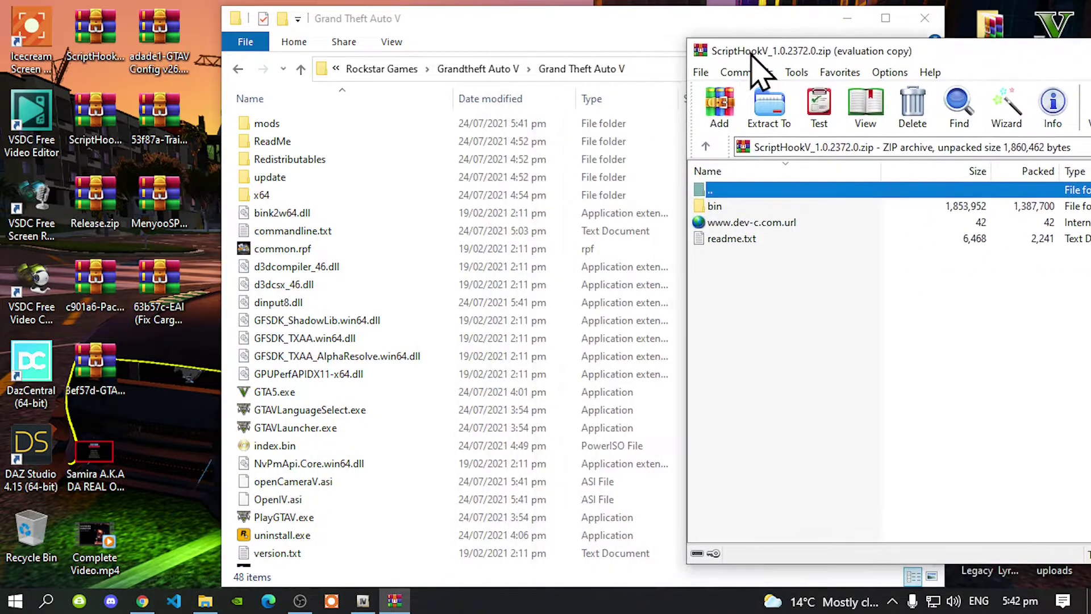
{"action": "double_click", "coordinate": [716, 210]}
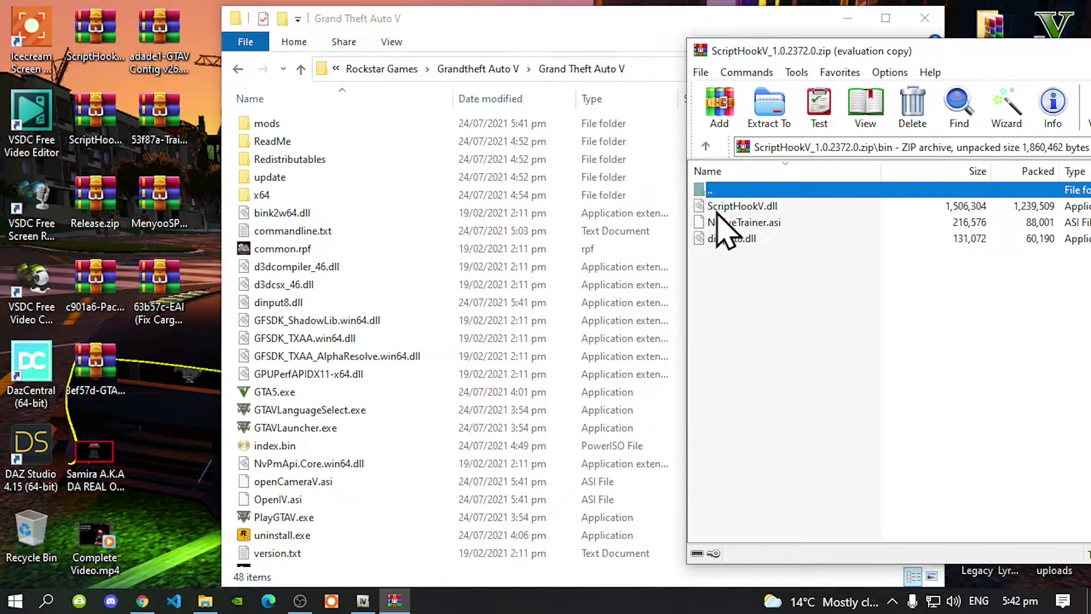
{"action": "left_click", "coordinate": [752, 208]}
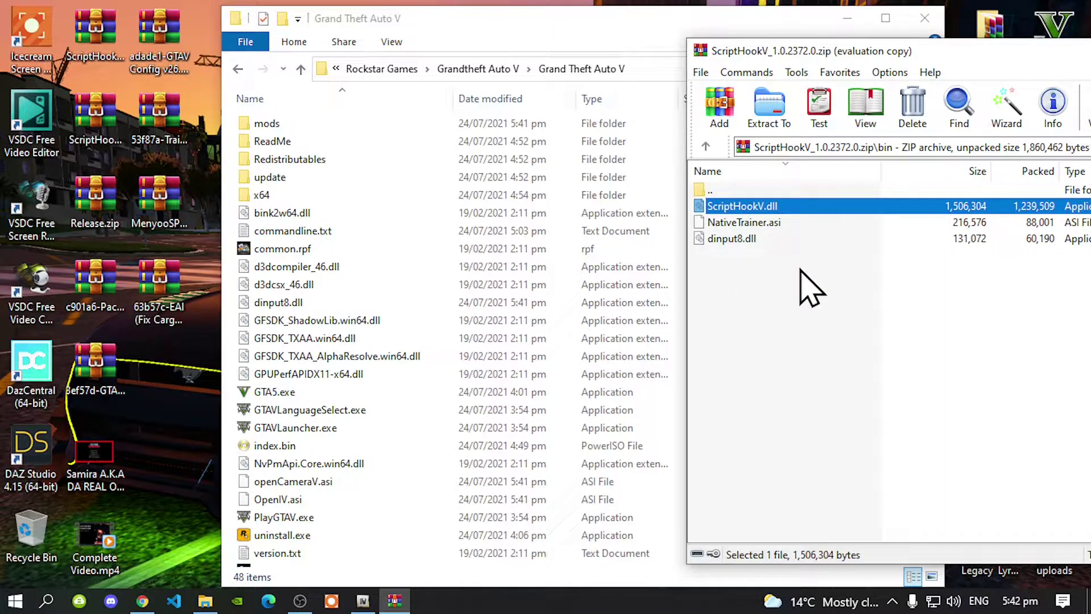
{"action": "left_click", "coordinate": [739, 238], "text": "ctrl"}
{"action": "left_click_drag", "start_coordinate": [767, 51], "coordinate": [864, 42]}
{"action": "scroll", "coordinate": [603, 216], "scroll_direction": "down", "scroll_amount": 8}
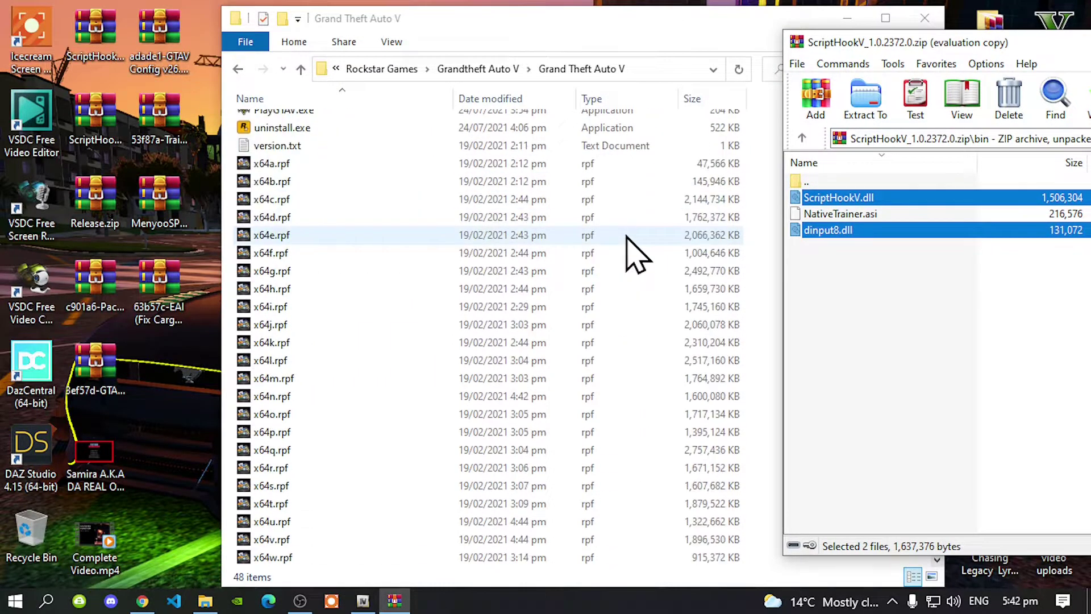
{"action": "left_click_drag", "start_coordinate": [856, 197], "coordinate": [370, 414]}
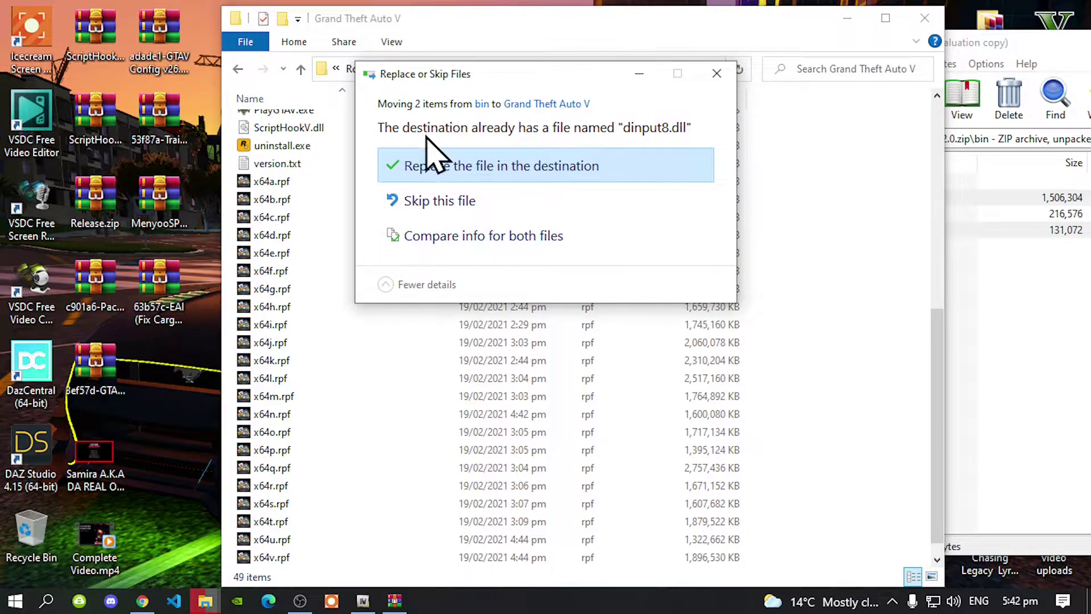
{"action": "left_click", "coordinate": [444, 172]}
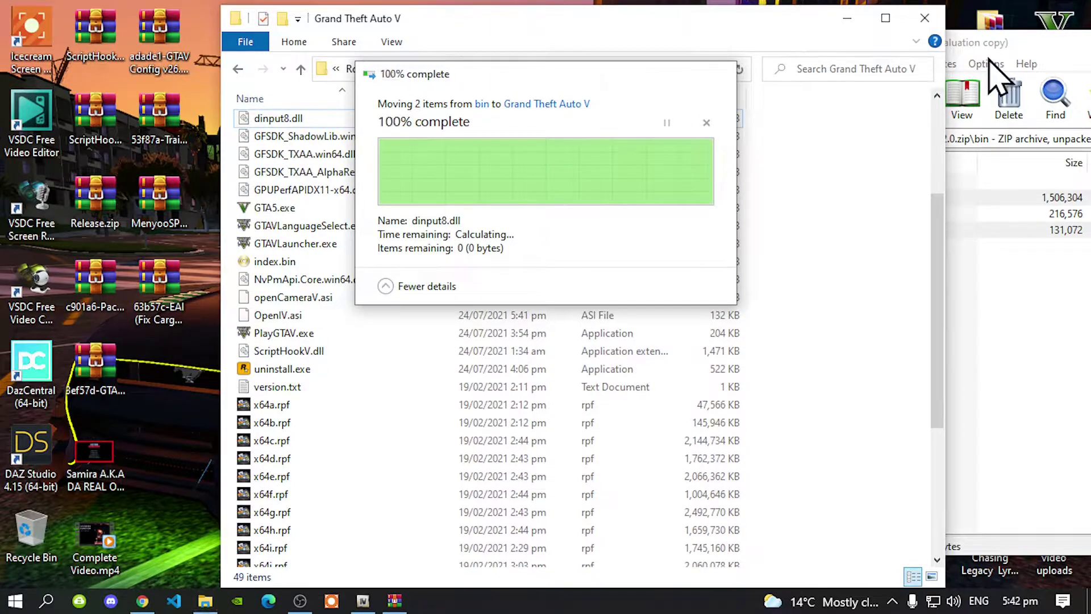
- Close the ScriptHookV archive and select the ScriptHookV DotNet zip on the desktop
{"action": "left_click", "coordinate": [981, 50]}
{"action": "left_click_drag", "start_coordinate": [978, 40], "coordinate": [569, 51]}
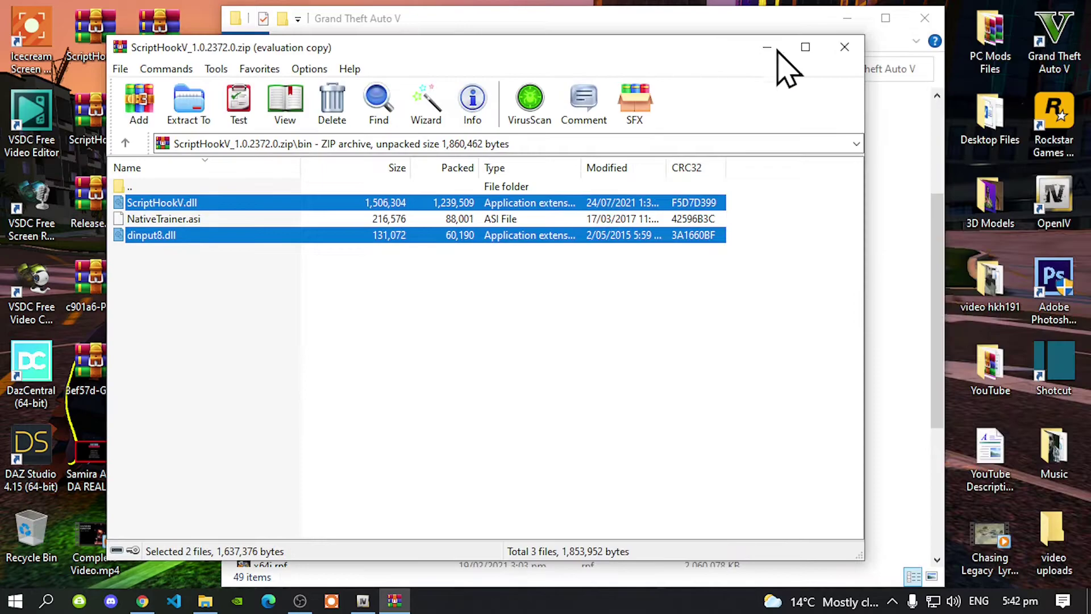
{"action": "left_click", "coordinate": [858, 48]}
{"action": "left_click", "coordinate": [110, 149]}
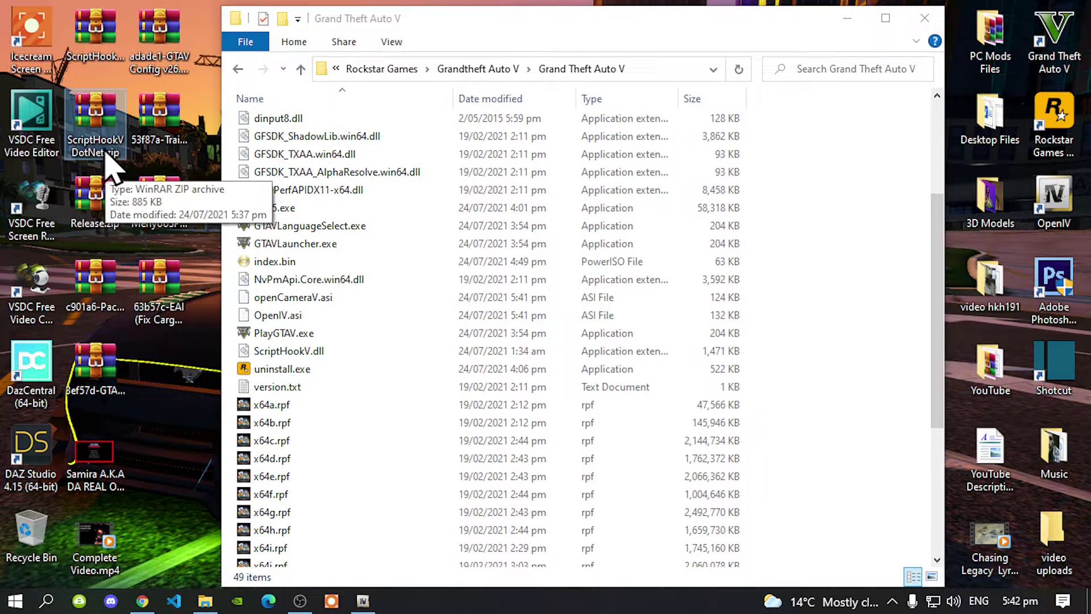
- Open the ScriptHookVDotNet archive and copy its six files, excluding README and LICENSE, into the game folder
{"action": "double_click", "coordinate": [95, 117]}
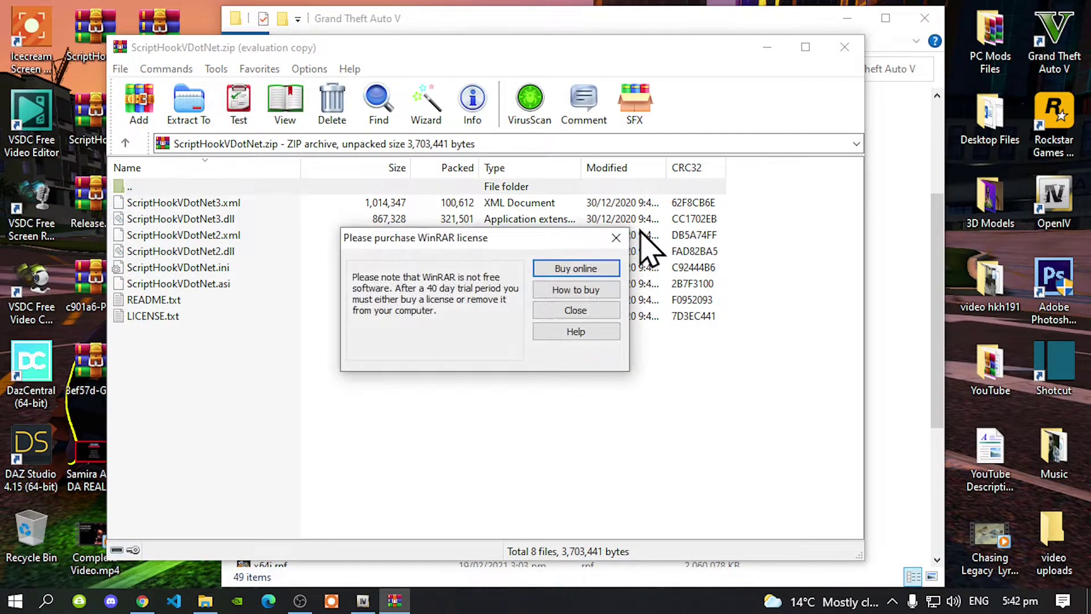
{"action": "left_click", "coordinate": [620, 237]}
{"action": "left_click_drag", "start_coordinate": [153, 51], "coordinate": [786, 32]}
{"action": "left_click_drag", "start_coordinate": [865, 382], "coordinate": [816, 182]}
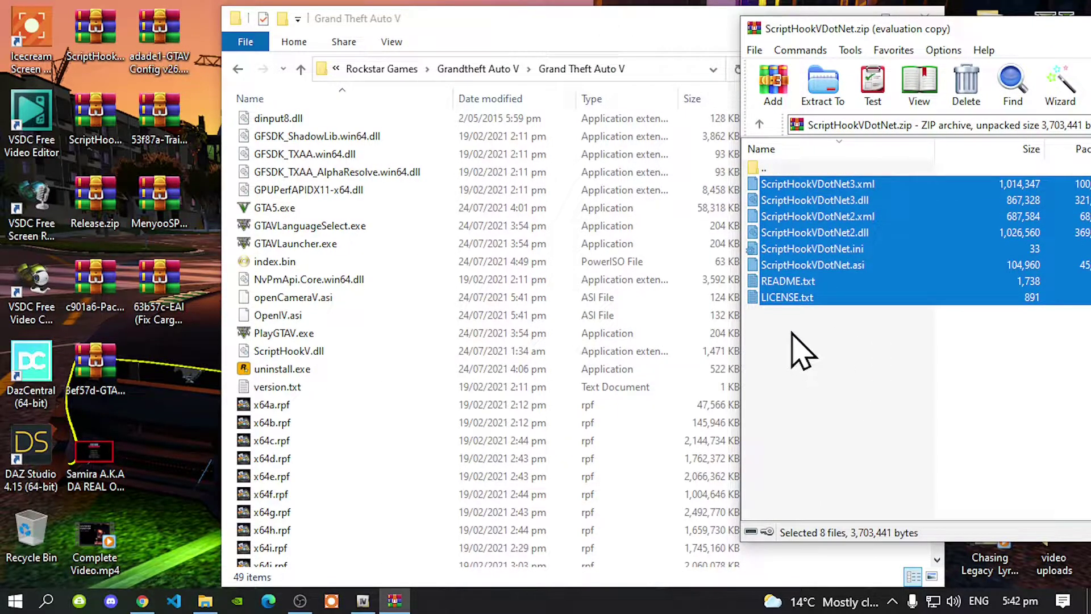
{"action": "left_click", "coordinate": [794, 298], "text": "ctrl"}
{"action": "left_click", "coordinate": [807, 282], "text": "ctrl"}
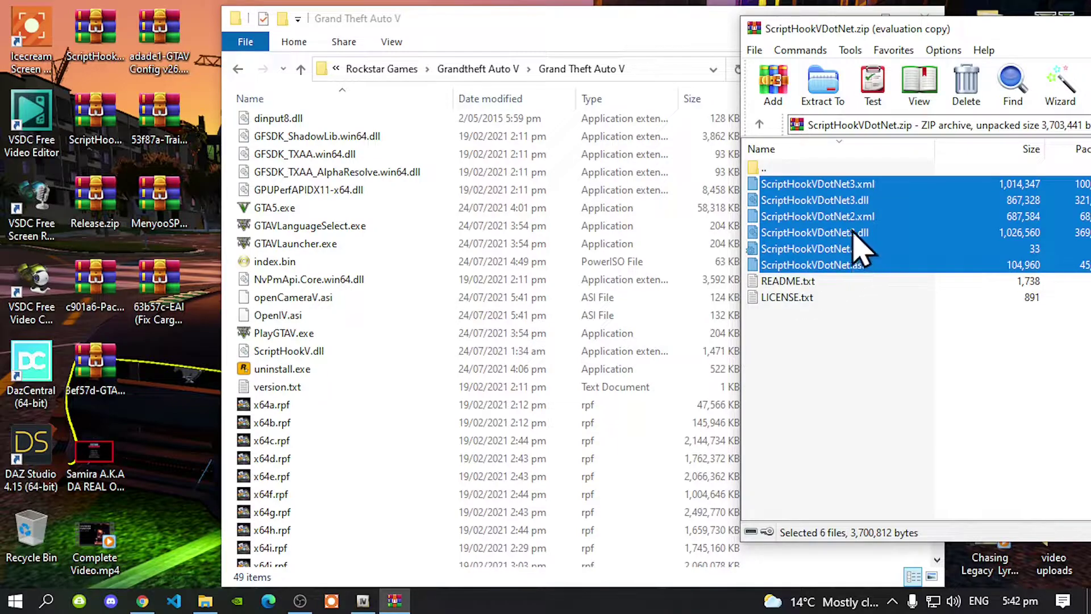
{"action": "scroll", "coordinate": [682, 290], "scroll_direction": "down", "scroll_amount": 5}
{"action": "left_click_drag", "start_coordinate": [838, 238], "coordinate": [370, 408]}
{"action": "left_click", "coordinate": [946, 403]}
- Close the ScriptHookVDotNet archive and clear the selection in the game folder
{"action": "left_click_drag", "start_coordinate": [946, 34], "coordinate": [419, 71]}
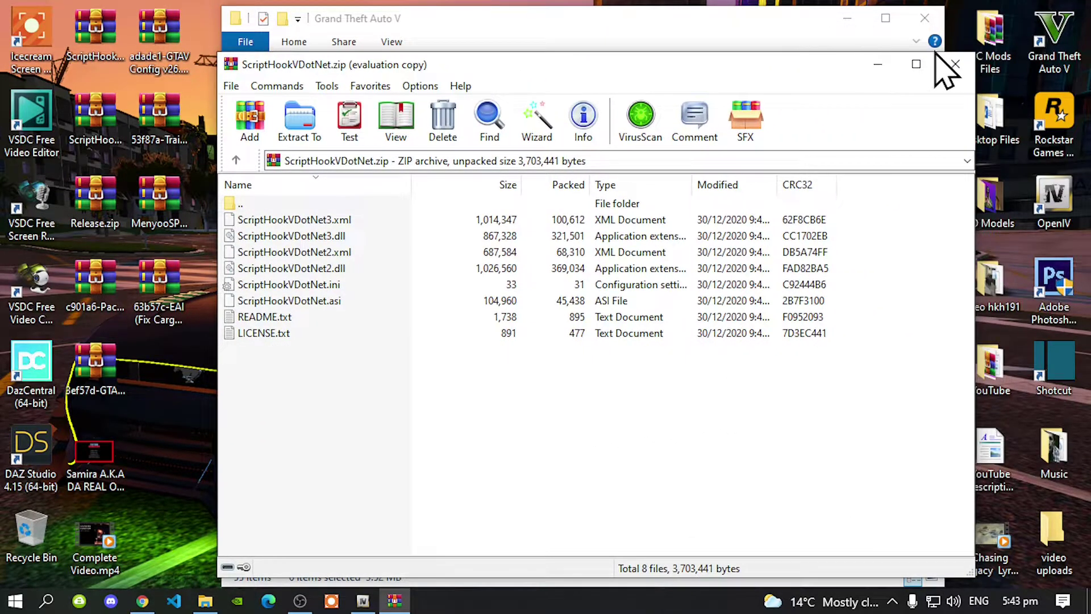
{"action": "left_click", "coordinate": [956, 66]}
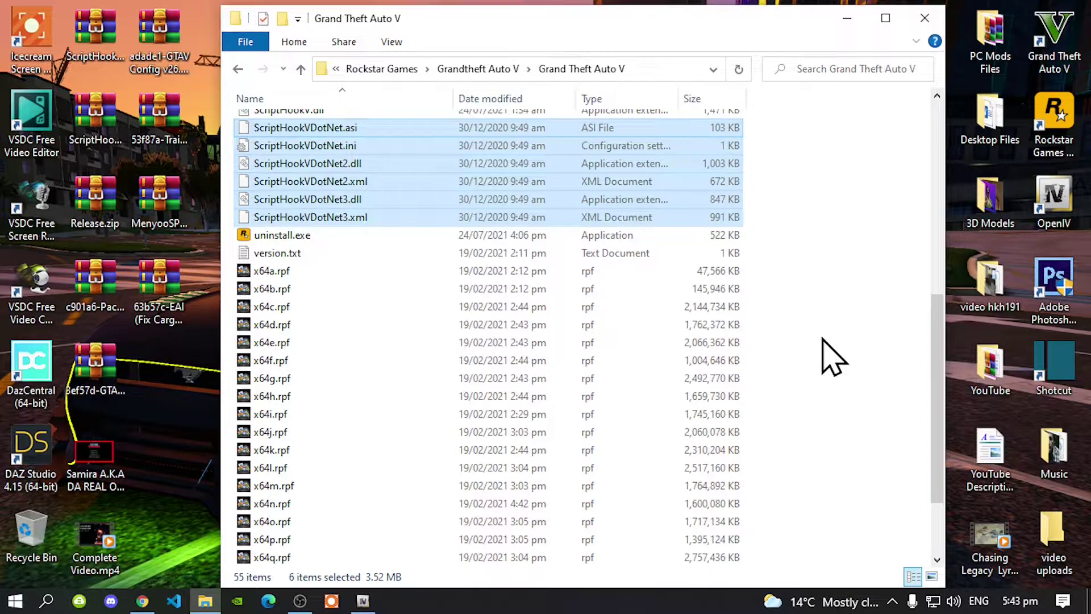
{"action": "scroll", "coordinate": [836, 347], "scroll_direction": "up", "scroll_amount": 2}
{"action": "left_click", "coordinate": [849, 331]}
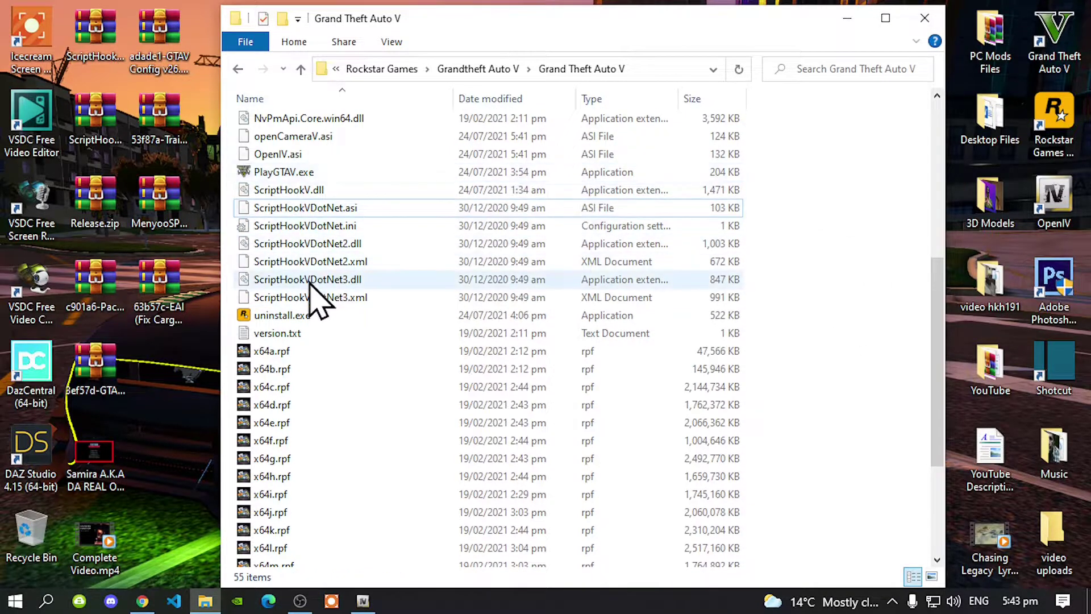
- Edit ScriptHookVDotNet.ini in Notepad so it reads ReloadKey=Insert, and save the file
{"action": "right_click", "coordinate": [317, 232]}
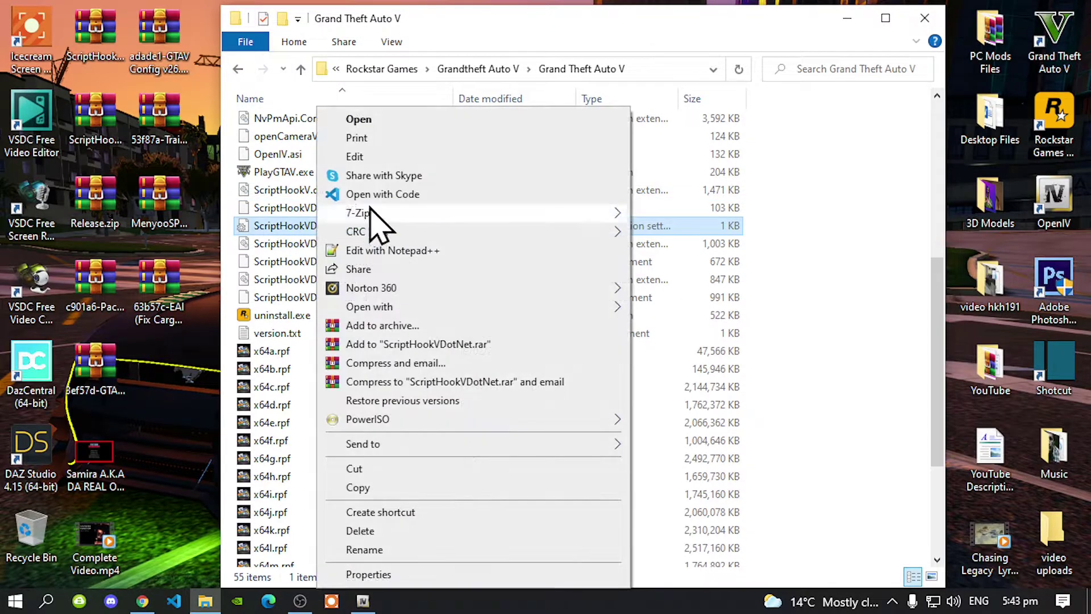
{"action": "left_click", "coordinate": [367, 158]}
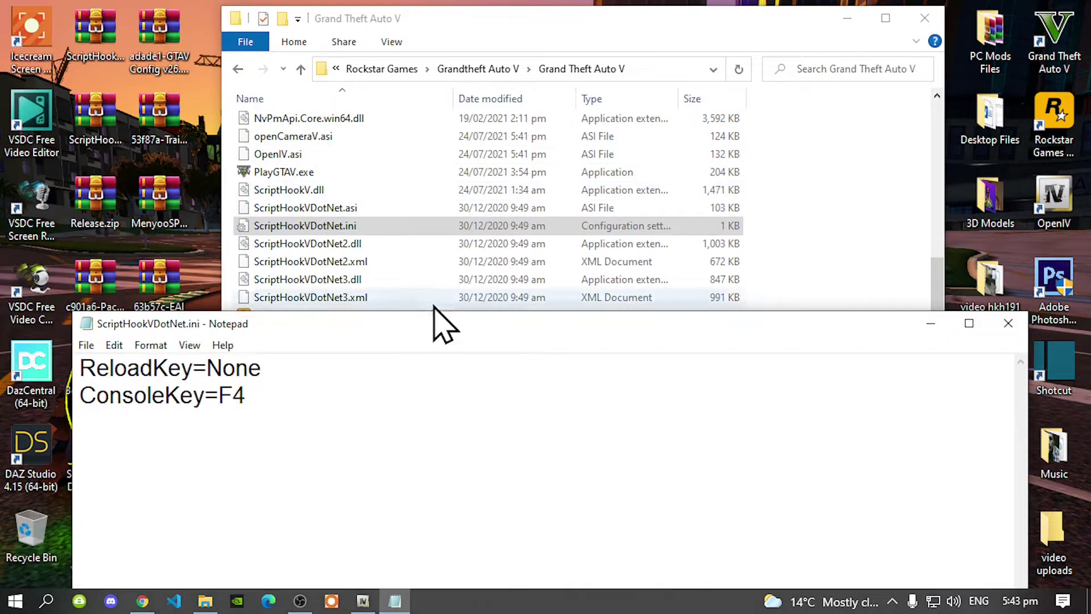
{"action": "left_click_drag", "start_coordinate": [431, 325], "coordinate": [480, 103]}
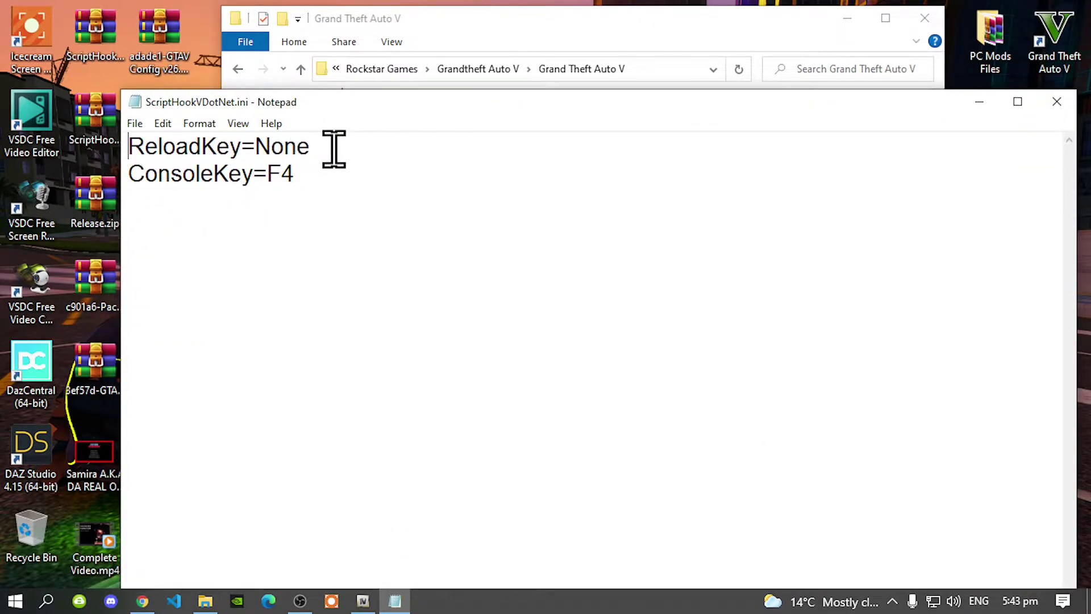
{"action": "key", "text": "BackSpace"}
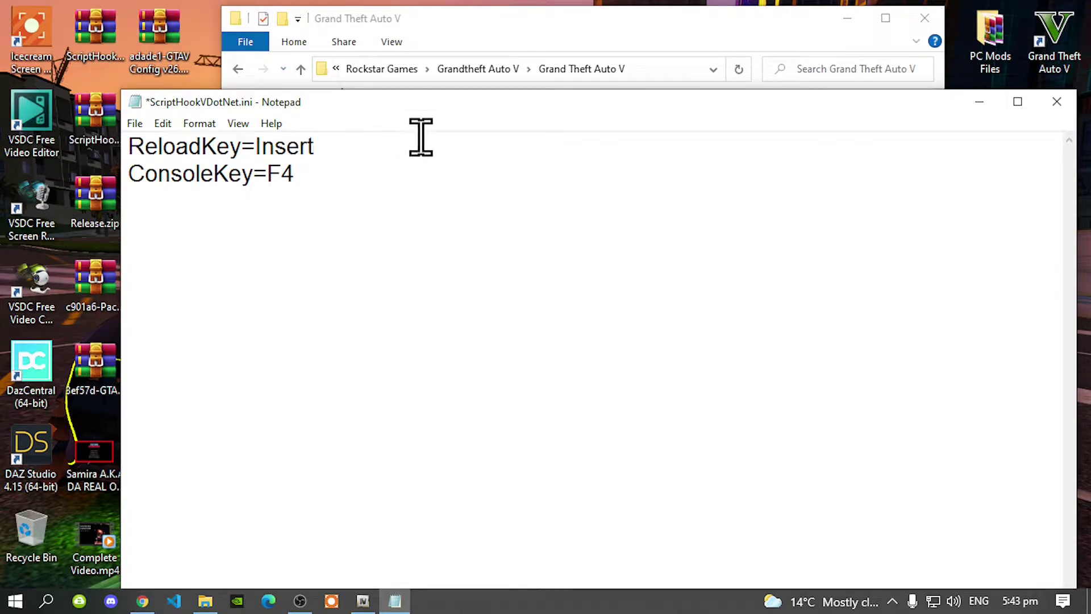
{"action": "left_click_drag", "start_coordinate": [445, 108], "coordinate": [378, 97]}
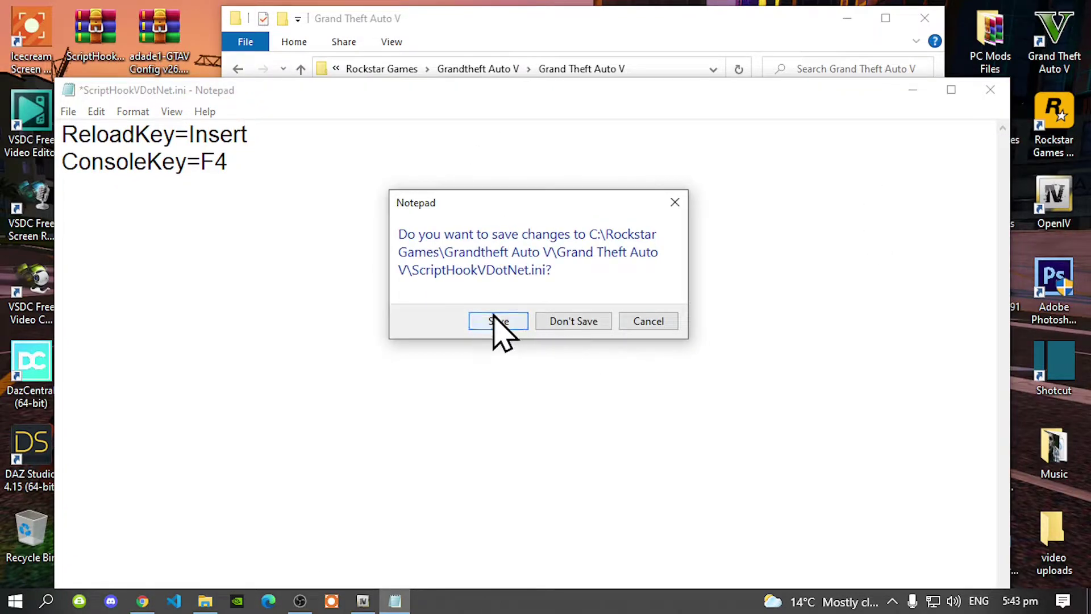
{"action": "left_click", "coordinate": [498, 321]}
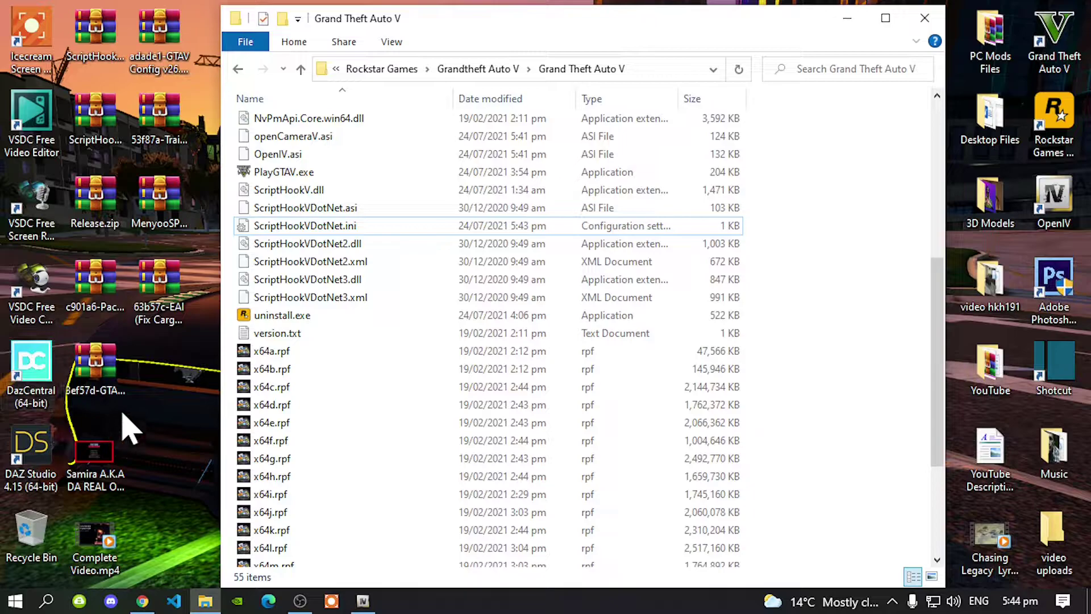
- Open PackfileLimitAdjuster.rar and copy PackfileLimitAdjuster.ini and PackfileLimitAdjuster.asi into the game folder
{"action": "left_click", "coordinate": [93, 273]}
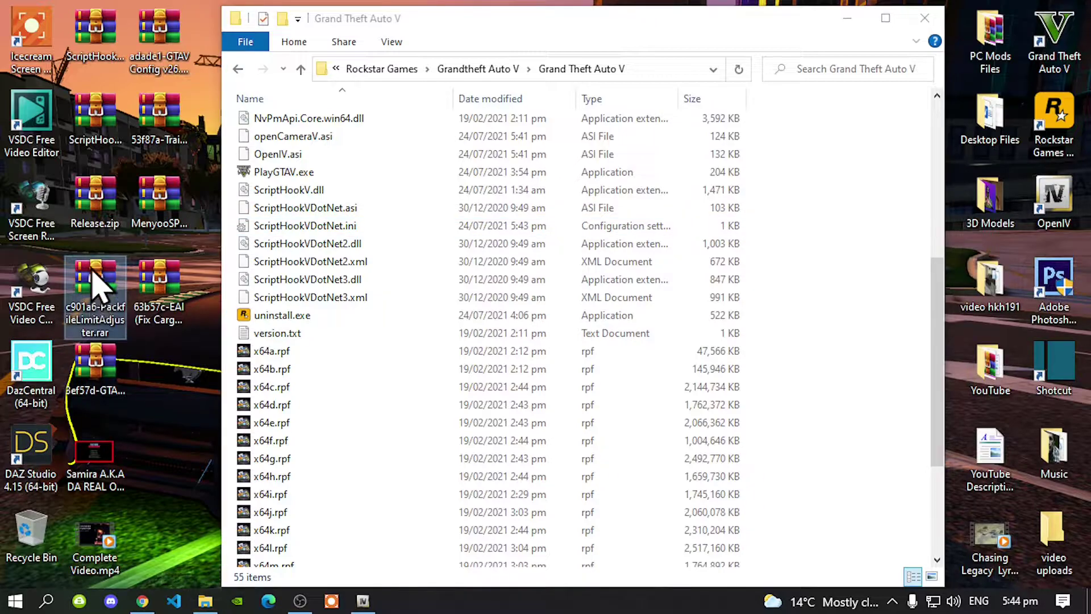
{"action": "double_click", "coordinate": [93, 275]}
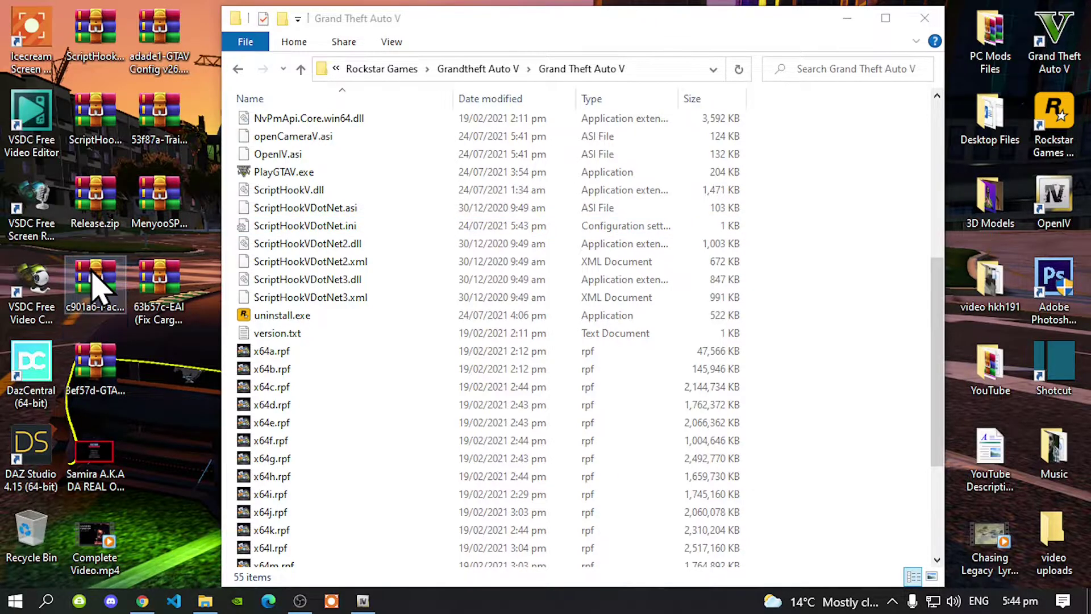
{"action": "left_click_drag", "start_coordinate": [733, 38], "coordinate": [755, 42]}
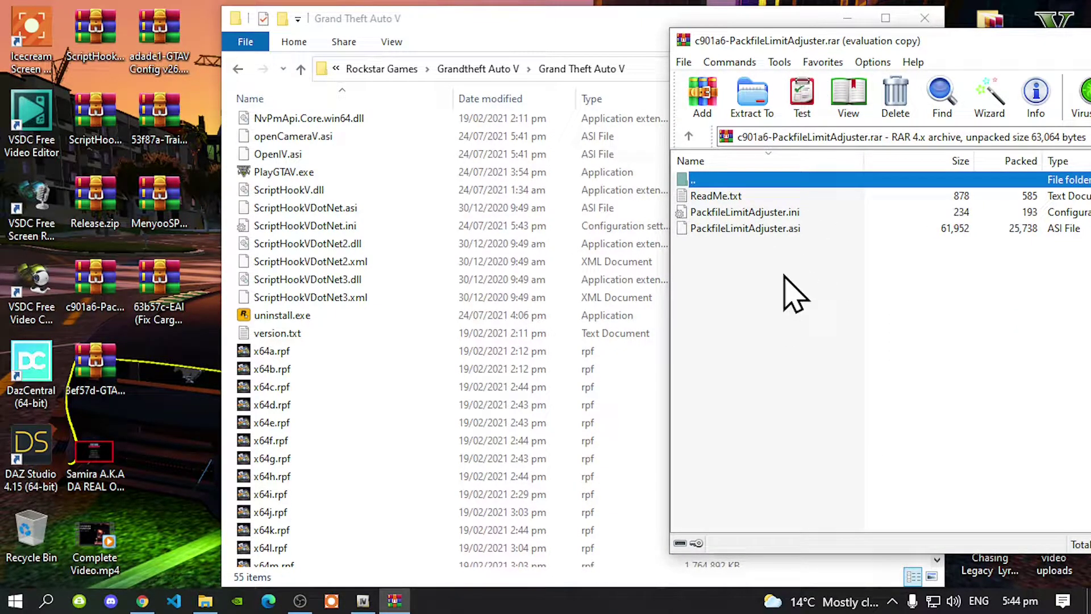
{"action": "left_click", "coordinate": [772, 217]}
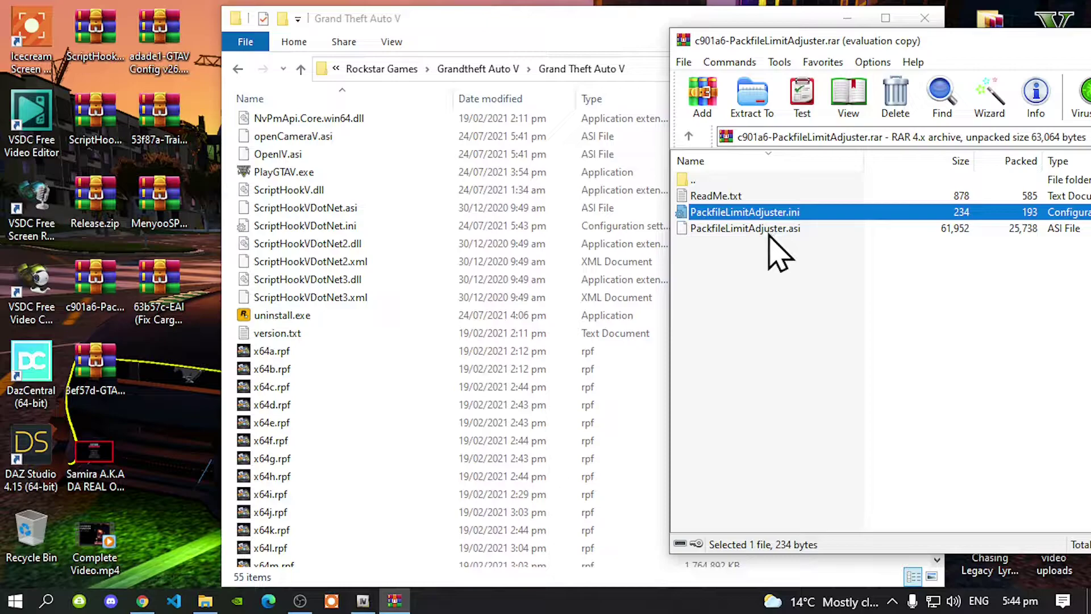
{"action": "left_click", "coordinate": [769, 230], "text": "shift"}
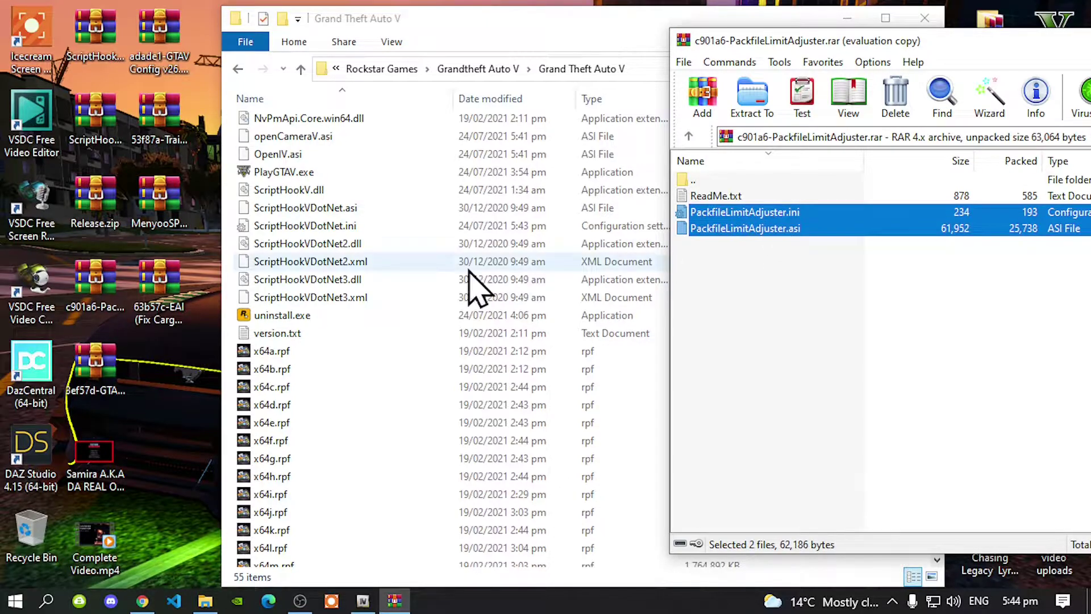
{"action": "scroll", "coordinate": [453, 281], "scroll_direction": "down", "scroll_amount": 3}
{"action": "left_click_drag", "start_coordinate": [787, 227], "coordinate": [361, 358]}
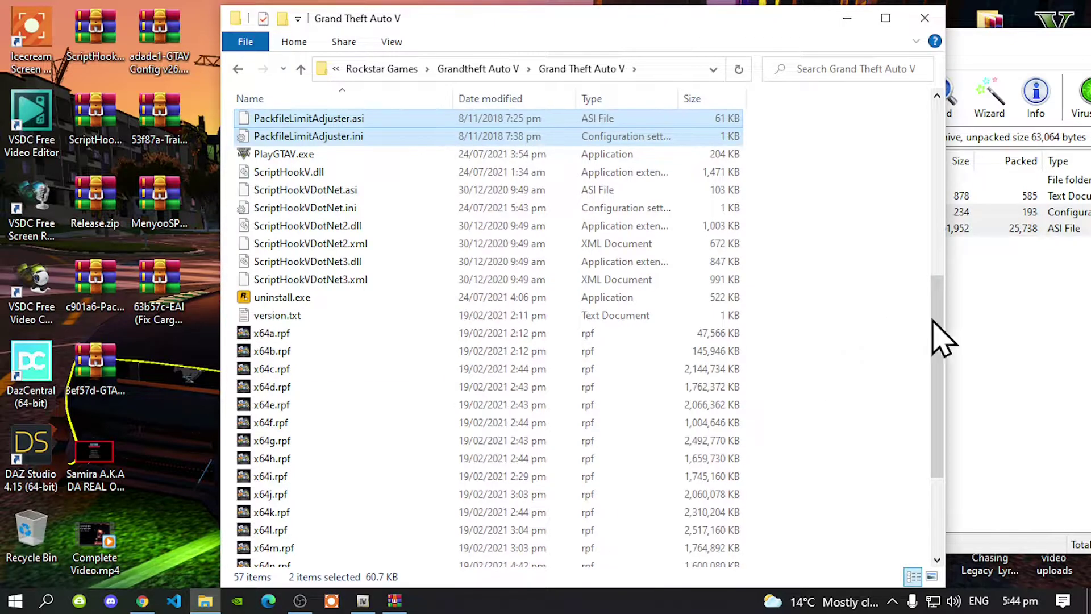
{"action": "left_click", "coordinate": [947, 338]}
- Close the PackfileLimitAdjuster archive and select the HeapAdjuster zip on the desktop
{"action": "left_click_drag", "start_coordinate": [887, 50], "coordinate": [466, 55]}
{"action": "left_click", "coordinate": [987, 45]}
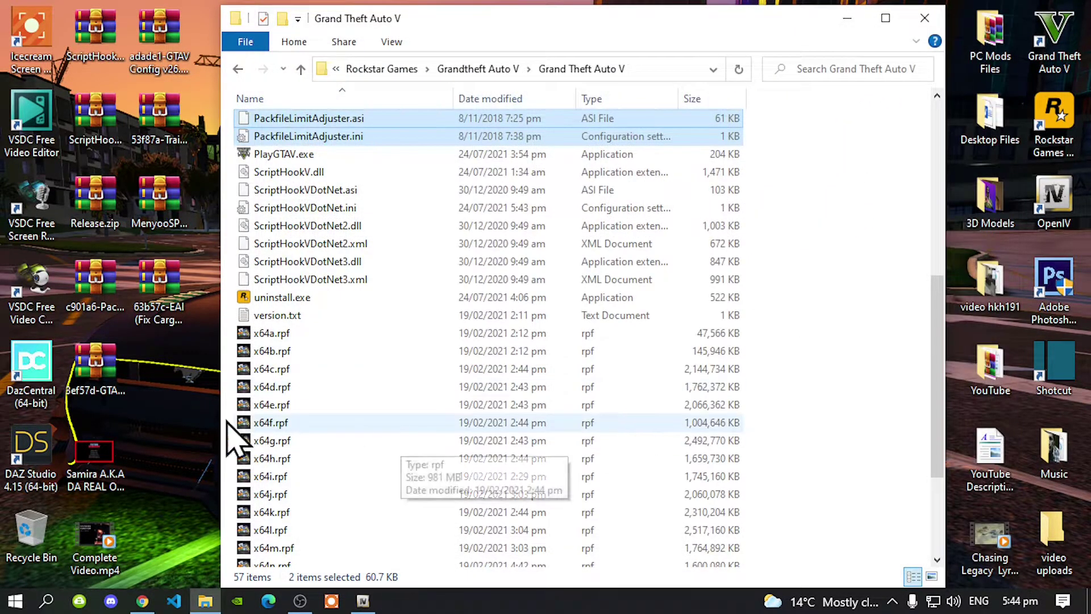
{"action": "left_click", "coordinate": [122, 381]}
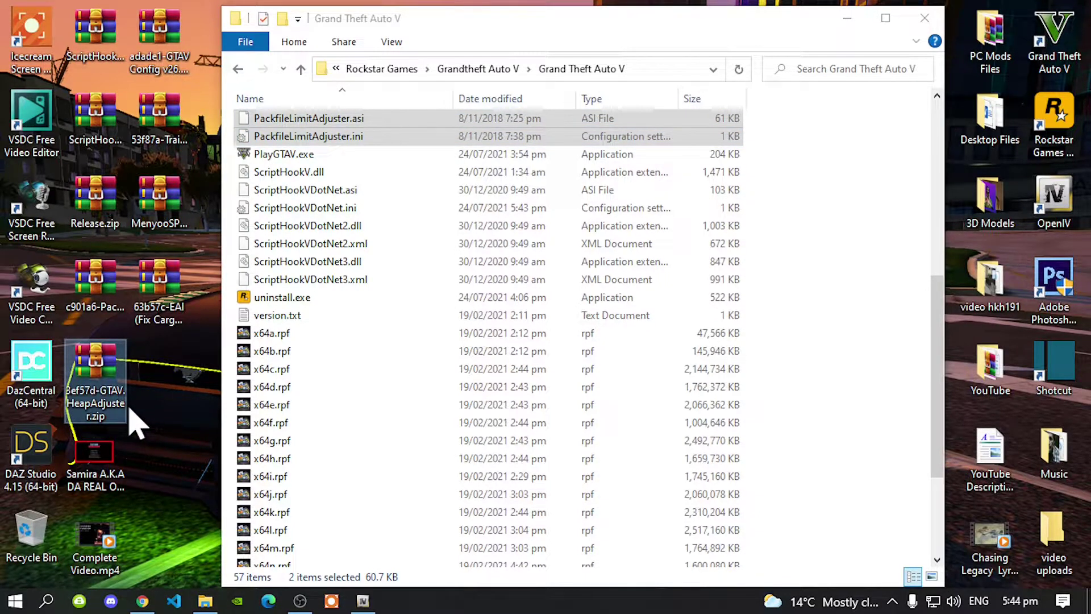
- Extract GTAV.HeapAdjuster.asi from 3ef57d-GTAV.HeapAdjuster.zip into the game folder and close the archive
{"action": "double_click", "coordinate": [99, 362]}
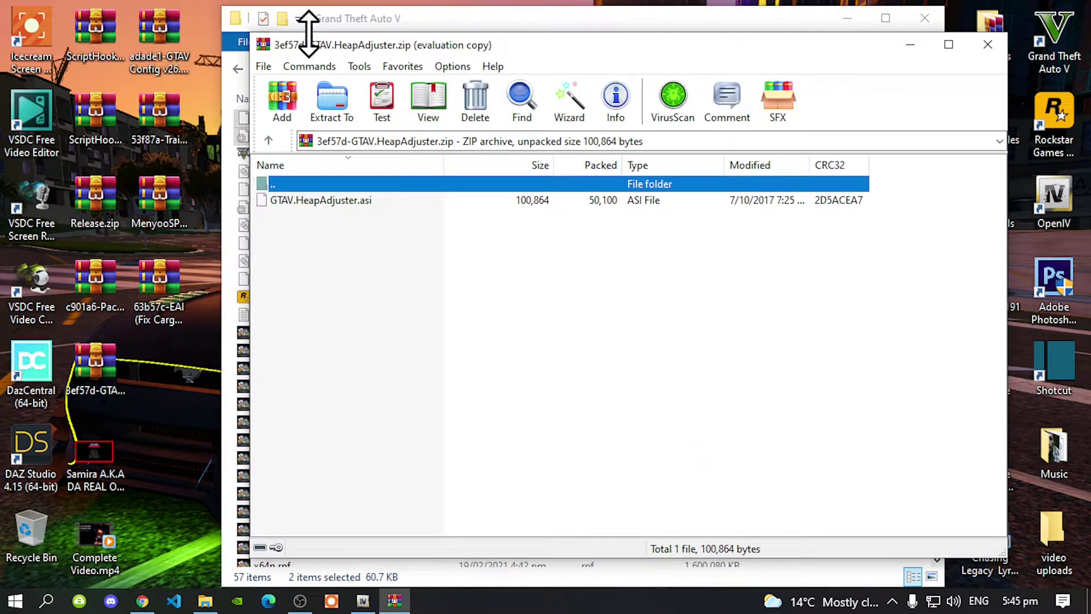
{"action": "left_click_drag", "start_coordinate": [301, 31], "coordinate": [803, 46]}
{"action": "scroll", "coordinate": [592, 358], "scroll_direction": "down", "scroll_amount": 3}
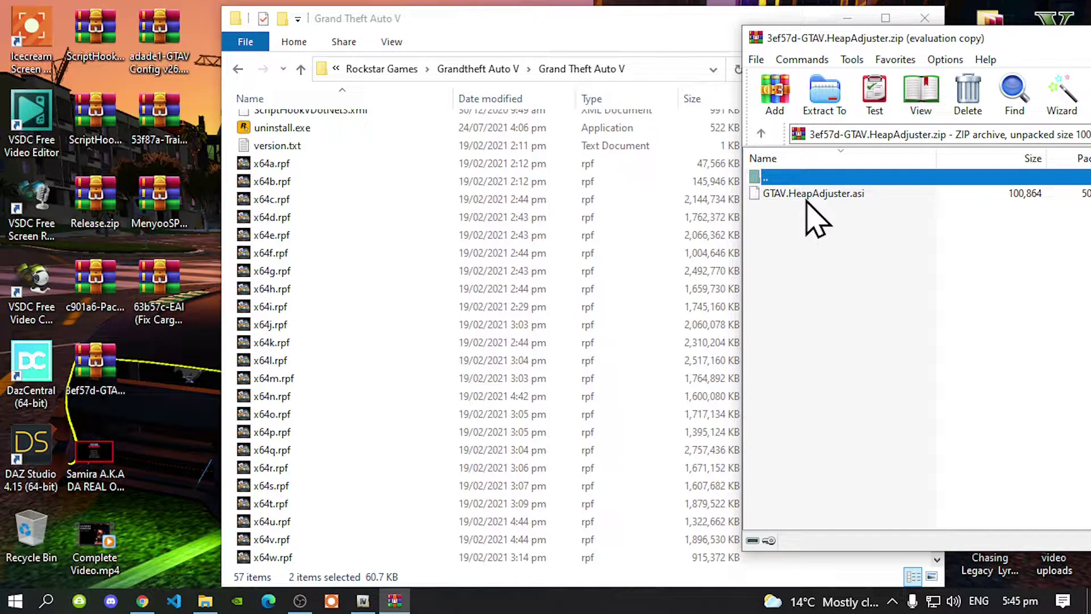
{"action": "left_click_drag", "start_coordinate": [807, 198], "coordinate": [329, 377]}
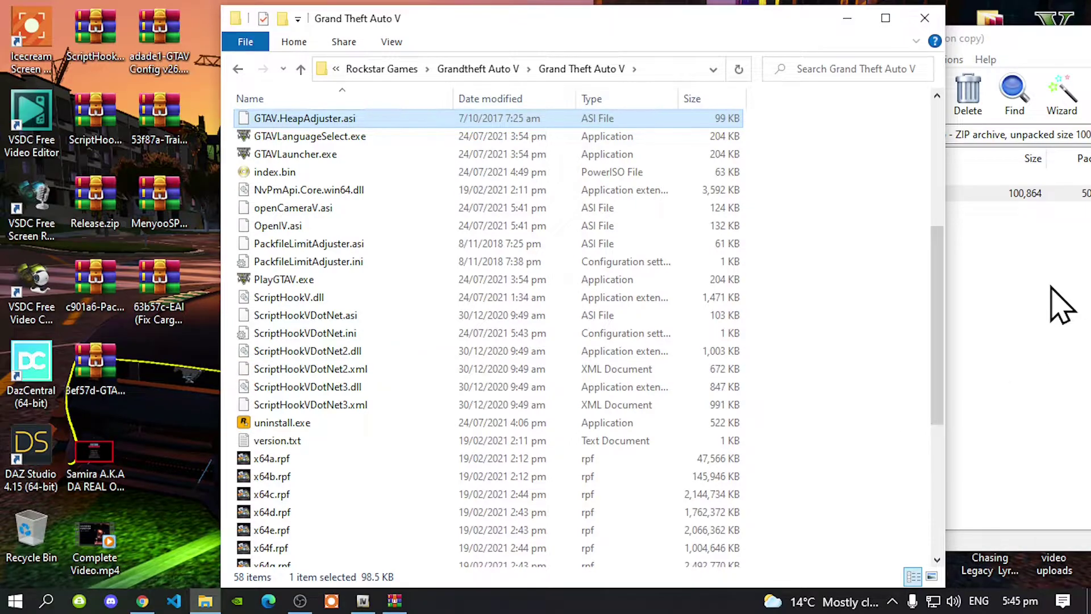
{"action": "left_click", "coordinate": [1061, 305]}
{"action": "left_click_drag", "start_coordinate": [1011, 29], "coordinate": [457, 74]}
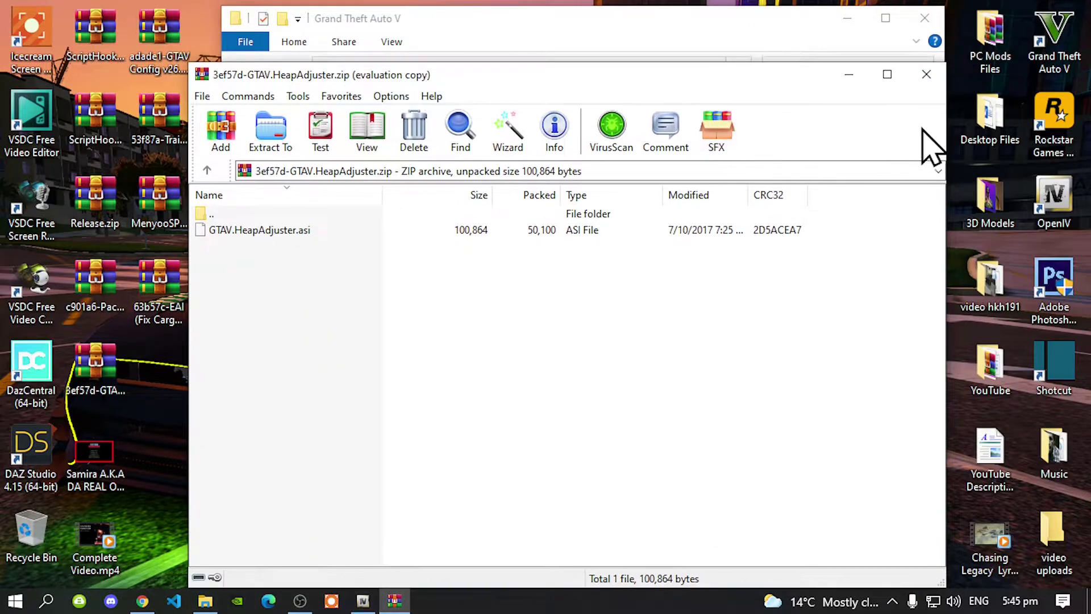
{"action": "left_click", "coordinate": [927, 77]}
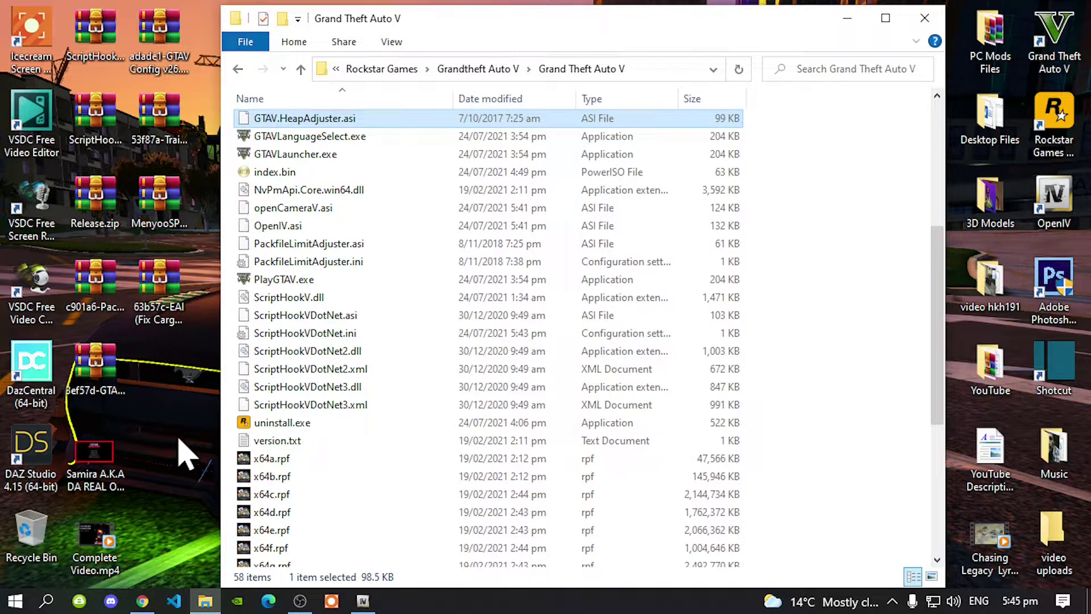
- Open 53f87a-TrainerV.rar and copy trainerv.ini and TrainerV.asi into the game folder
{"action": "left_click", "coordinate": [165, 116]}
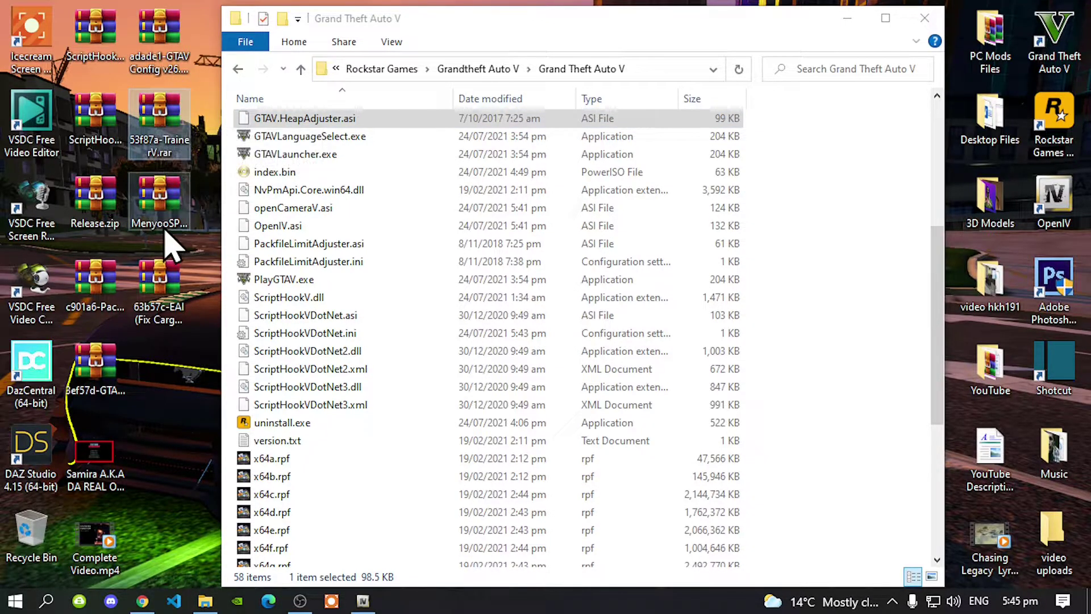
{"action": "double_click", "coordinate": [159, 122]}
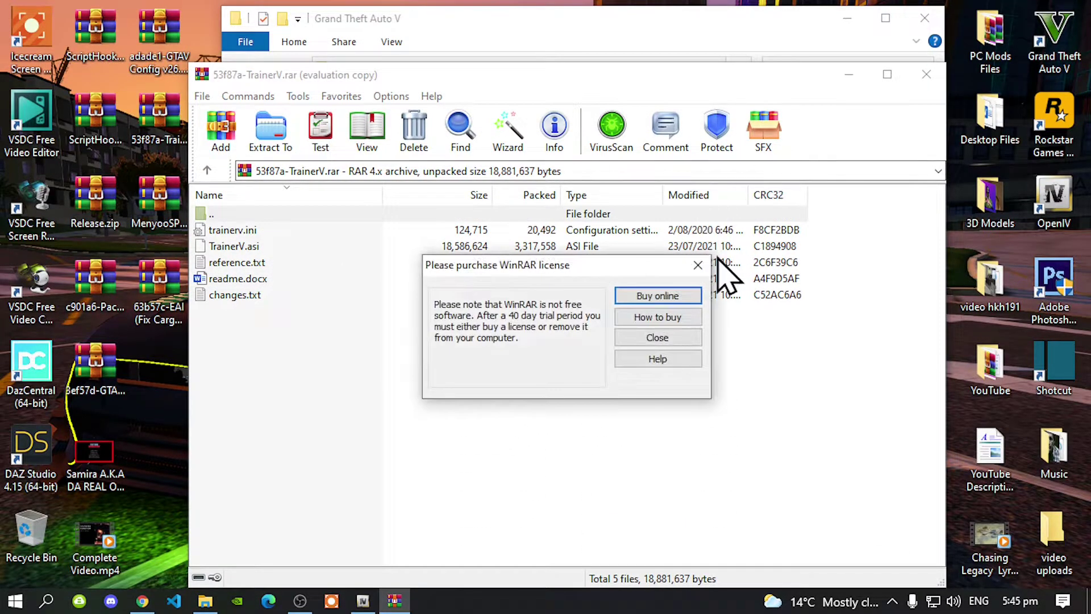
{"action": "left_click", "coordinate": [707, 254]}
{"action": "left_click_drag", "start_coordinate": [355, 77], "coordinate": [818, 39]}
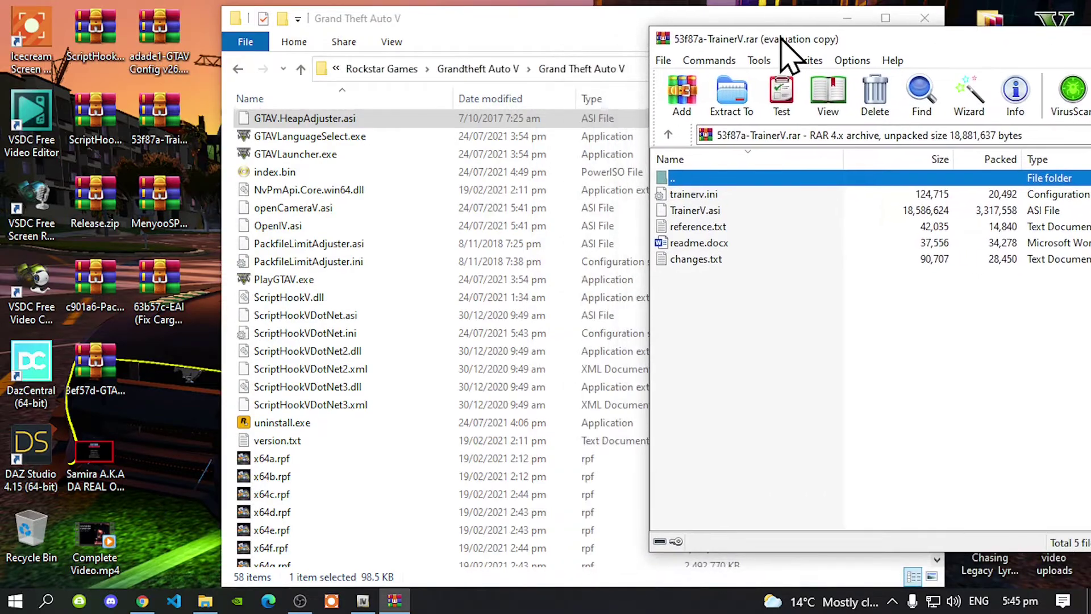
{"action": "left_click", "coordinate": [689, 195]}
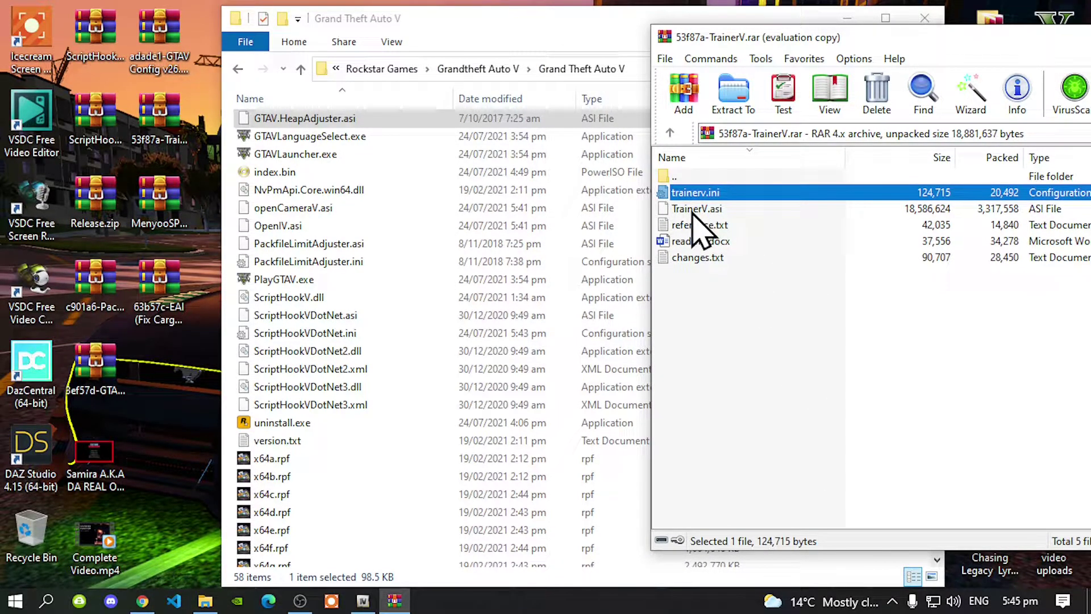
{"action": "left_click", "coordinate": [692, 210], "text": "ctrl"}
{"action": "left_click_drag", "start_coordinate": [704, 212], "coordinate": [346, 499]}
- Bring the TrainerV archive window to the centre and close it
{"action": "left_click", "coordinate": [1017, 400]}
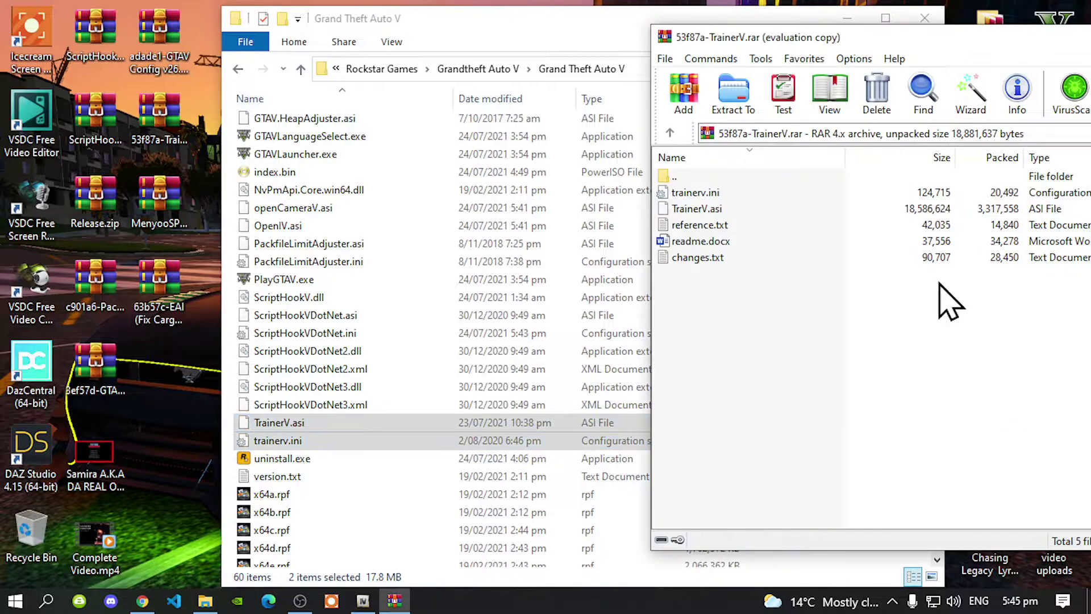
{"action": "left_click_drag", "start_coordinate": [896, 36], "coordinate": [483, 35]}
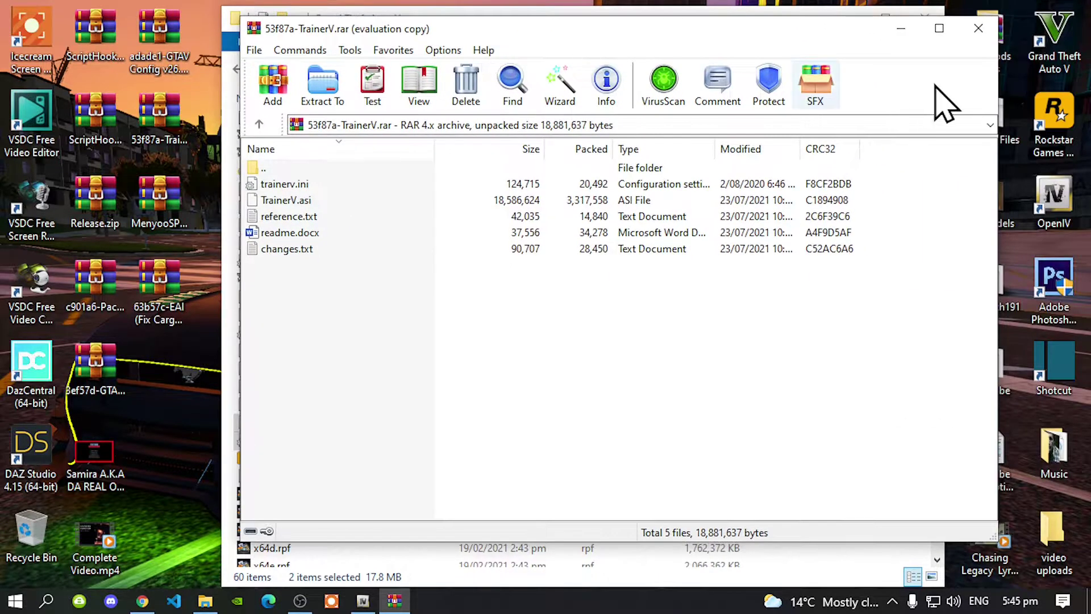
{"action": "left_click", "coordinate": [978, 32]}
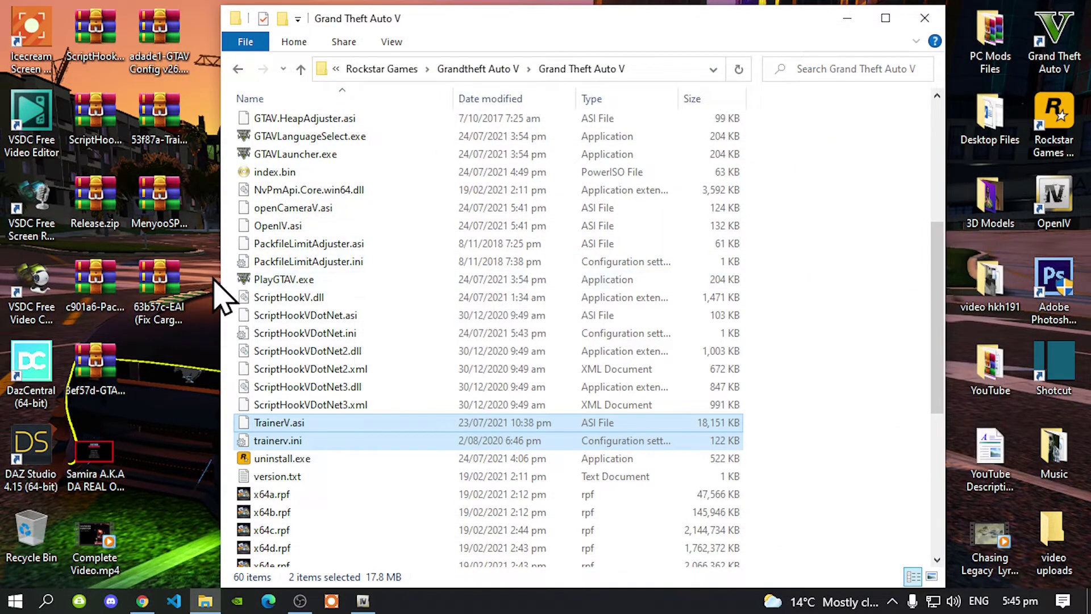
- Copy the menyooStuff folder and Menyoo.asi from MenyooSP.zip into the game folder, then close the archive
{"action": "double_click", "coordinate": [154, 200]}
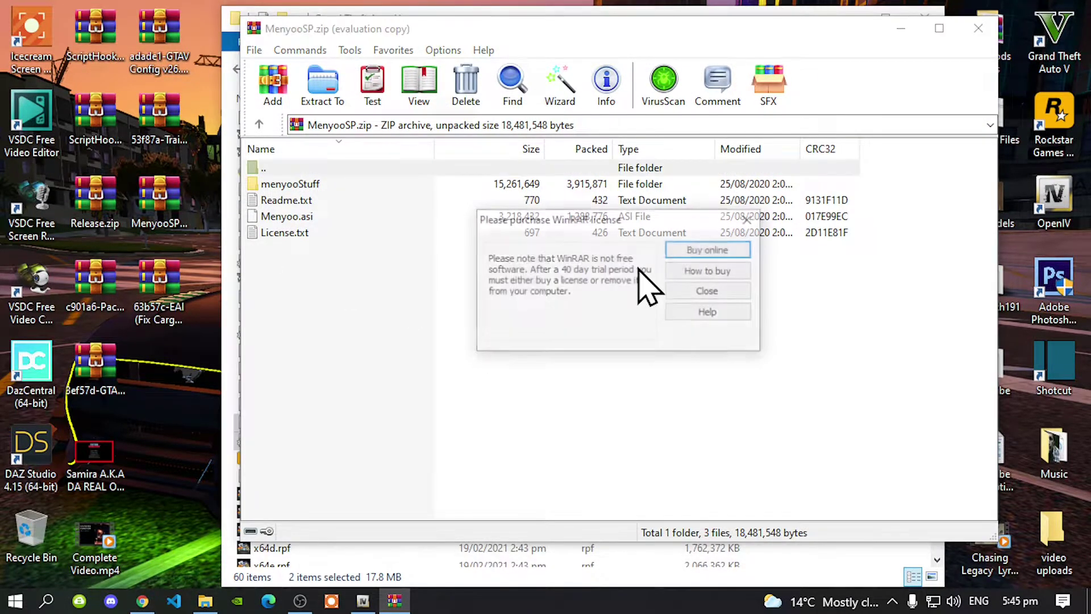
{"action": "left_click", "coordinate": [747, 218]}
{"action": "left_click_drag", "start_coordinate": [281, 20], "coordinate": [806, 21]}
{"action": "left_click", "coordinate": [814, 178]}
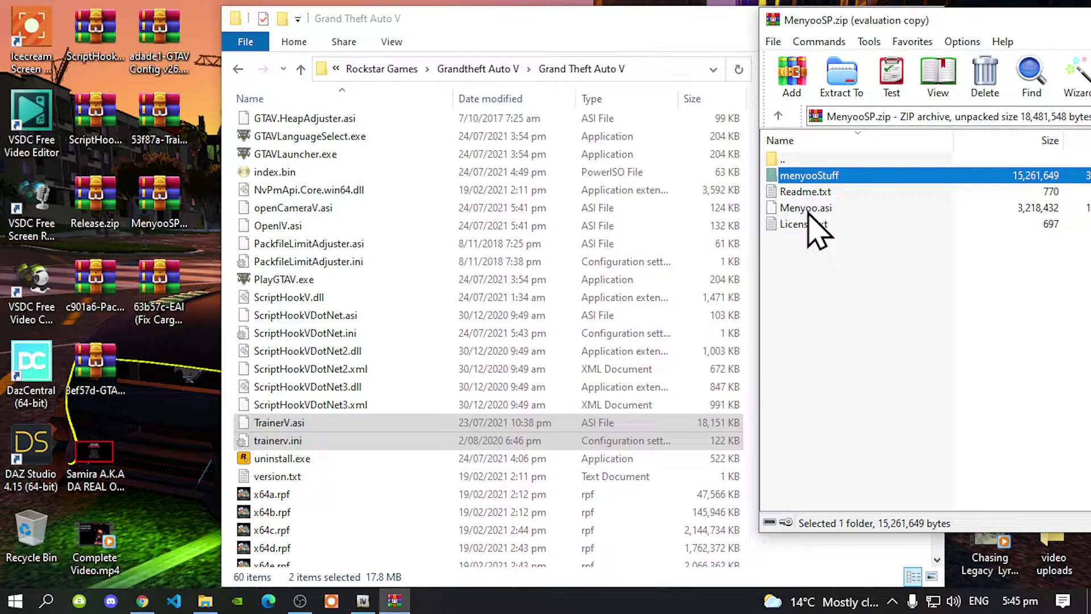
{"action": "left_click", "coordinate": [808, 209], "text": "ctrl"}
{"action": "scroll", "coordinate": [432, 301], "scroll_direction": "down", "scroll_amount": 6}
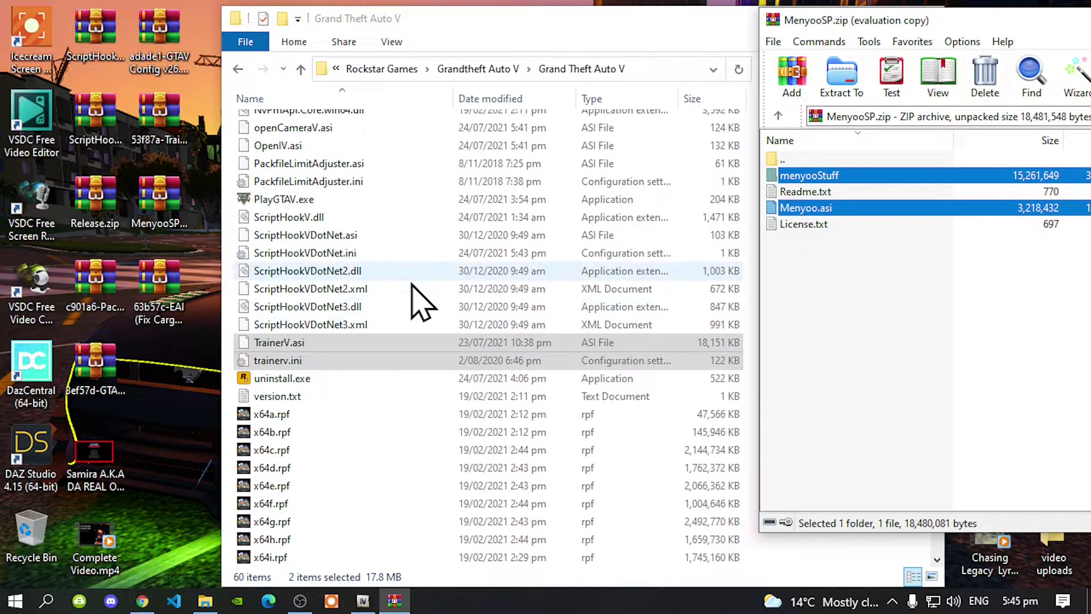
{"action": "left_click_drag", "start_coordinate": [833, 174], "coordinate": [370, 385]}
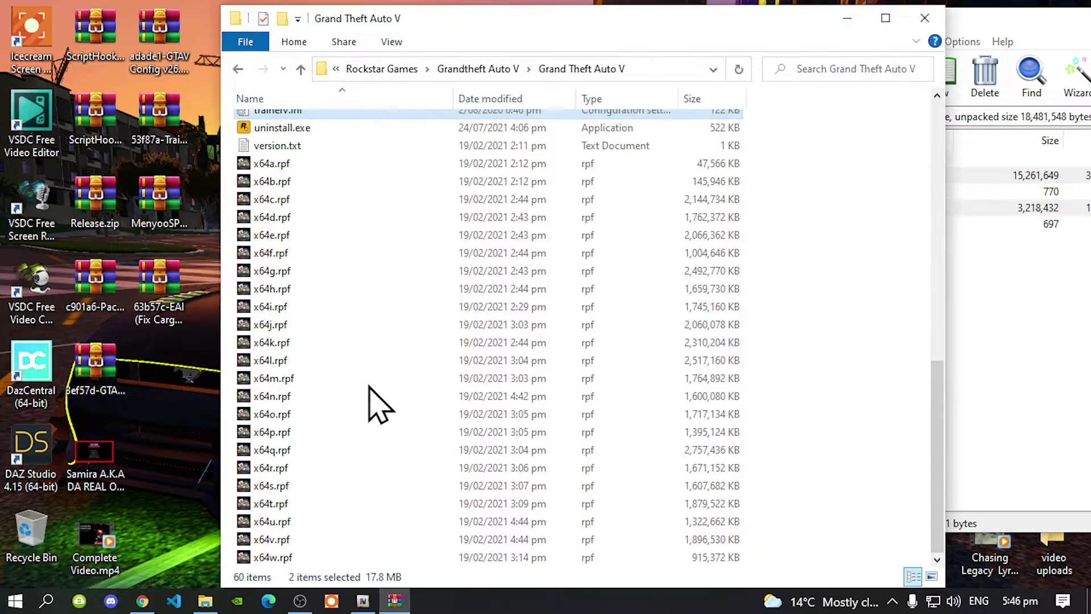
{"action": "left_click_drag", "start_coordinate": [1022, 40], "coordinate": [488, 50]}
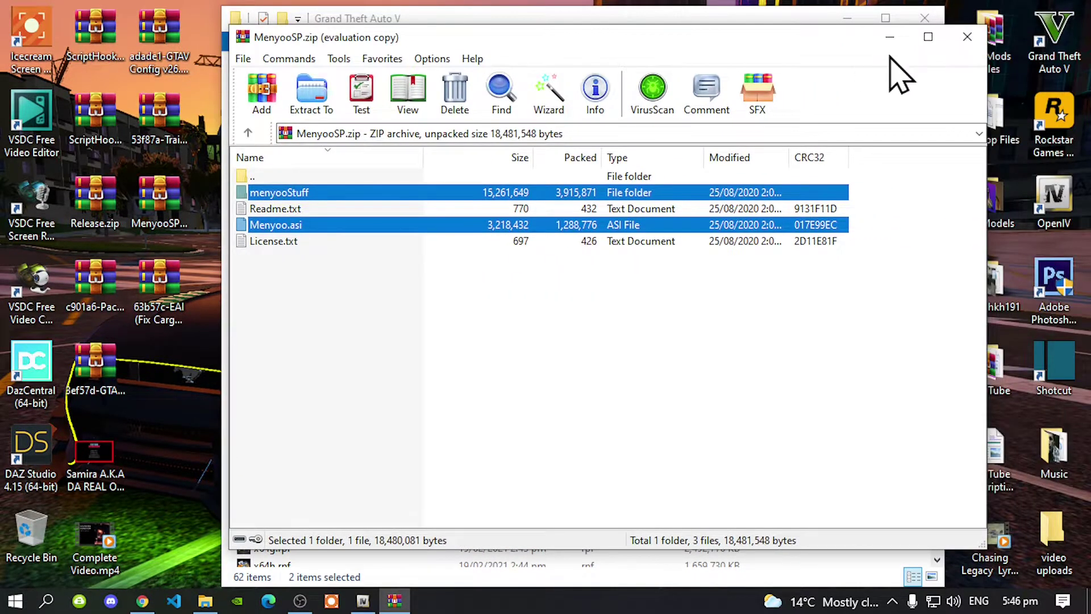
{"action": "left_click", "coordinate": [967, 38]}
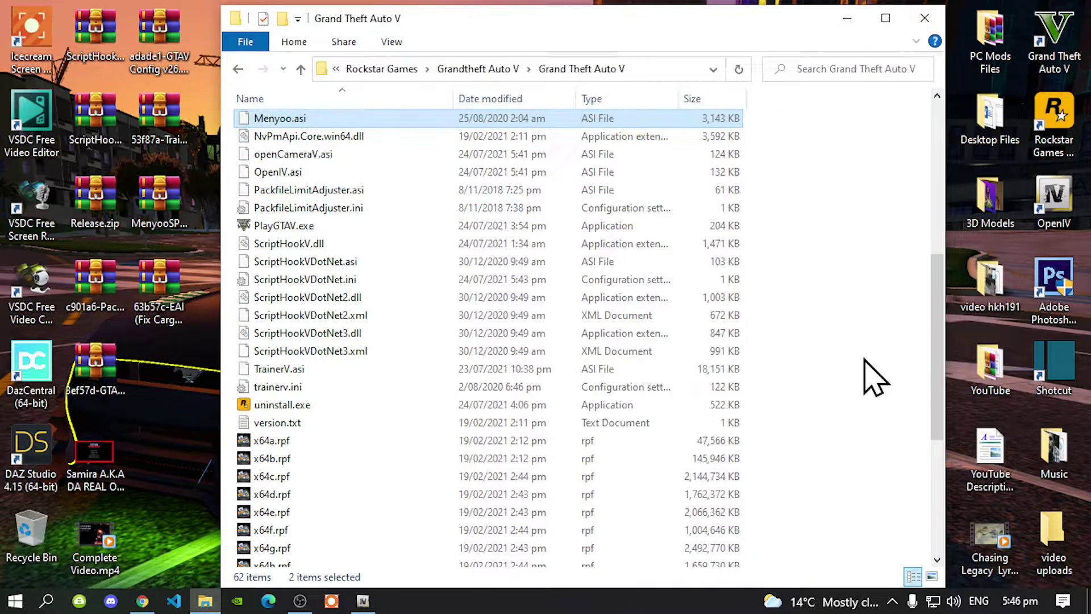
- Refresh the game folder and create a new folder named 'scripts' in it
{"action": "scroll", "coordinate": [864, 386], "scroll_direction": "down", "scroll_amount": 3}
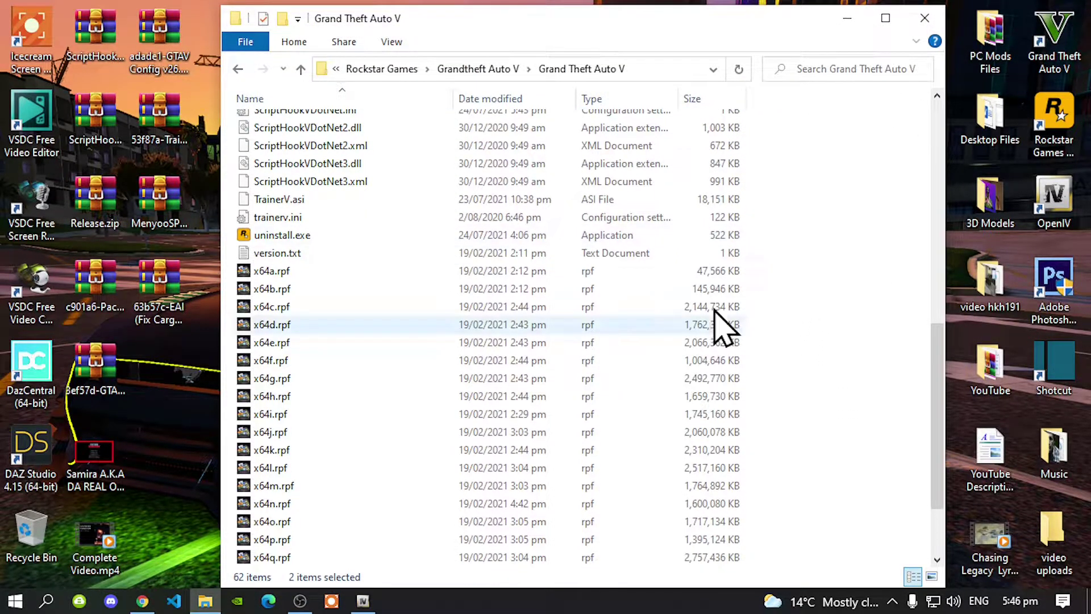
{"action": "right_click", "coordinate": [813, 253]}
{"action": "left_click", "coordinate": [859, 322]}
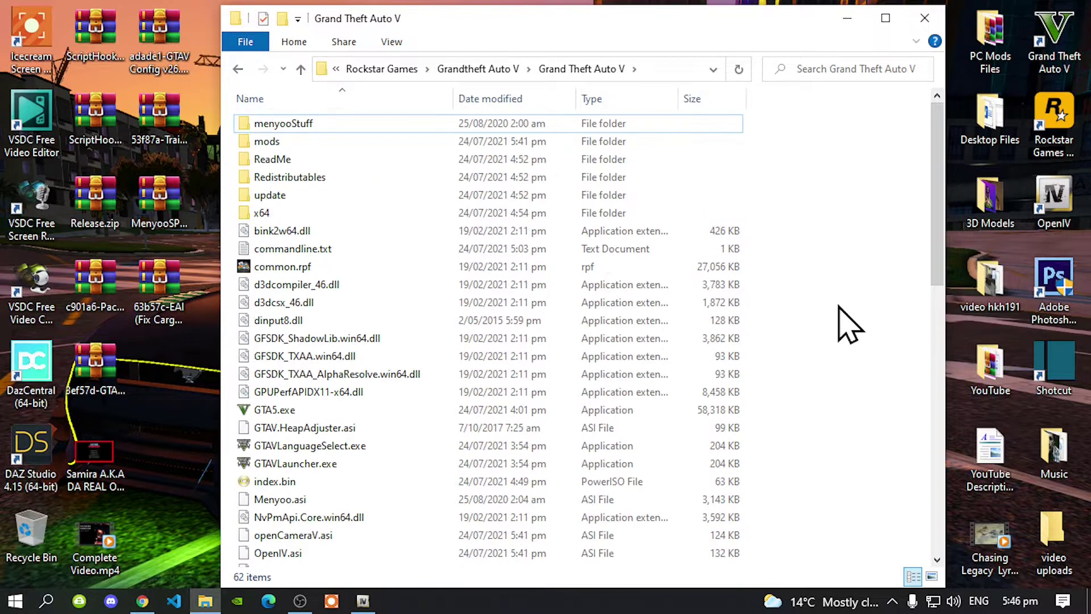
{"action": "right_click", "coordinate": [803, 290]}
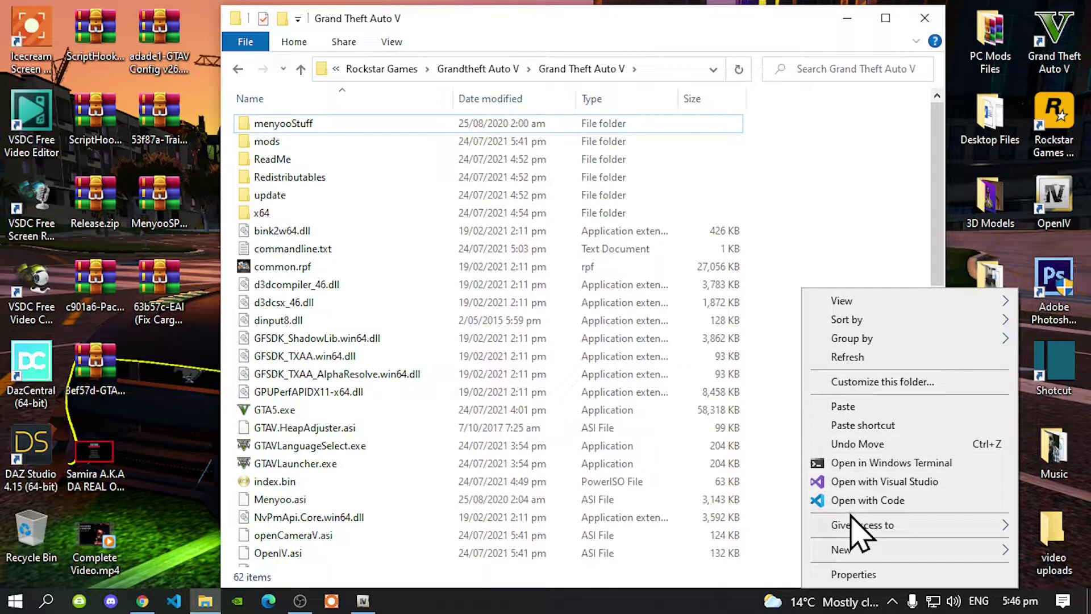
{"action": "mouse_move", "coordinate": [849, 556]}
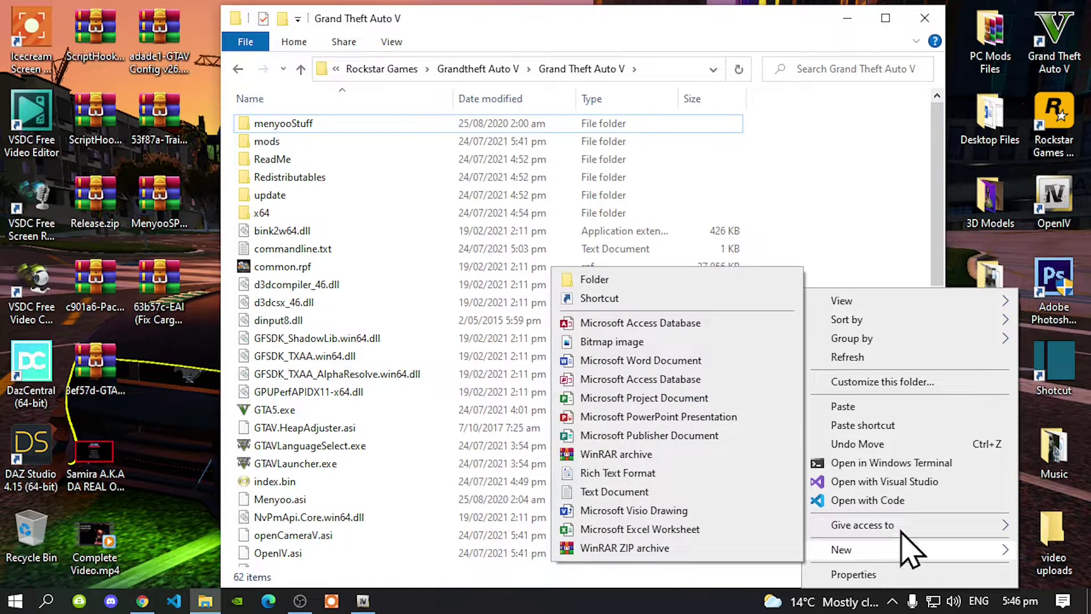
{"action": "left_click", "coordinate": [662, 279]}
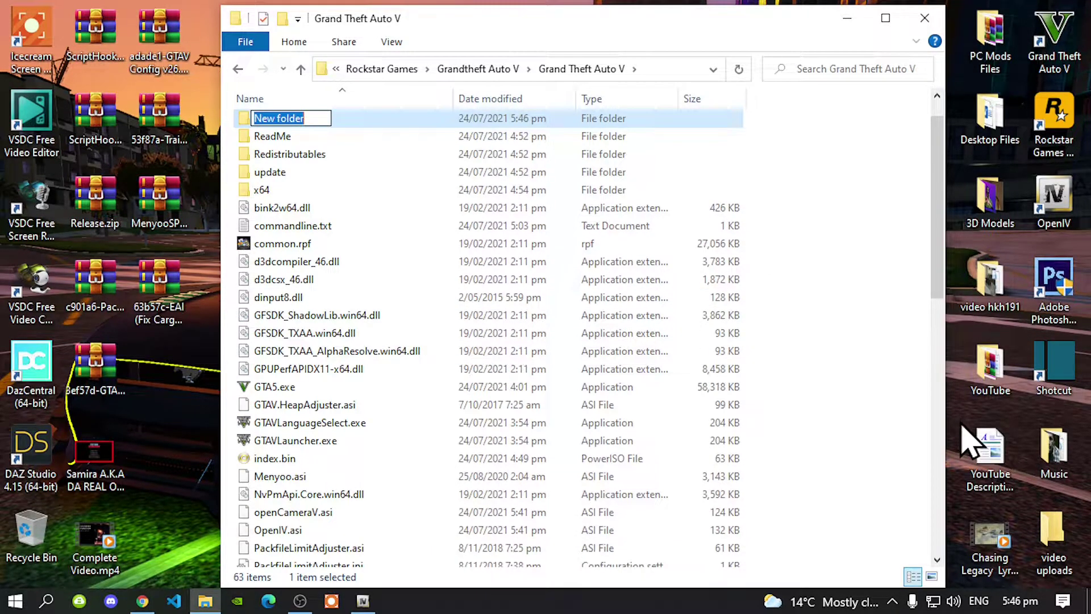
{"action": "type", "text": "scripts"}
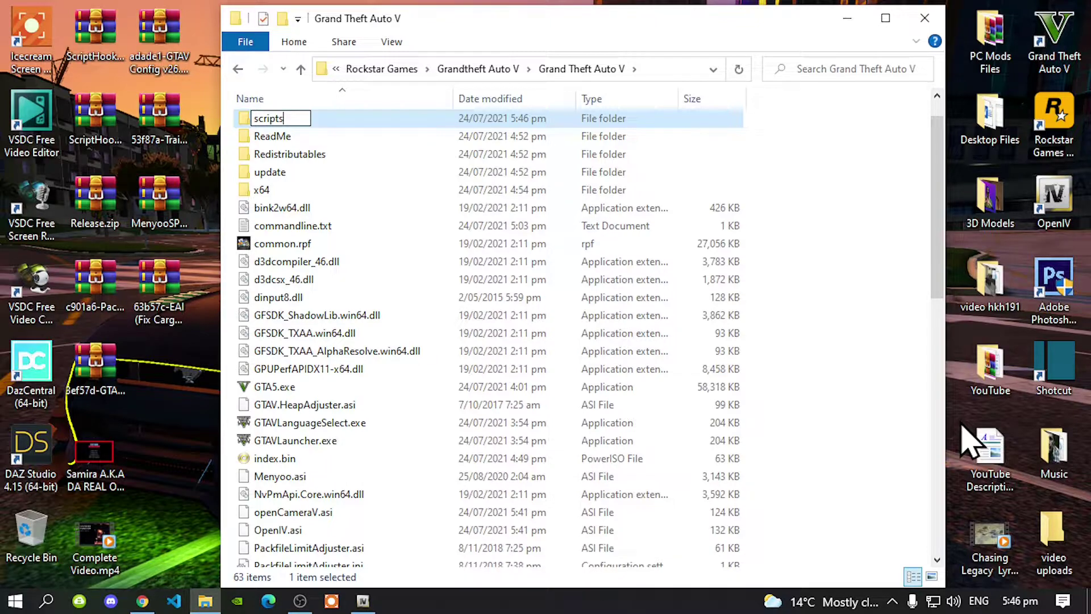
{"action": "key", "text": "Return"}
{"action": "key", "text": "Return"}
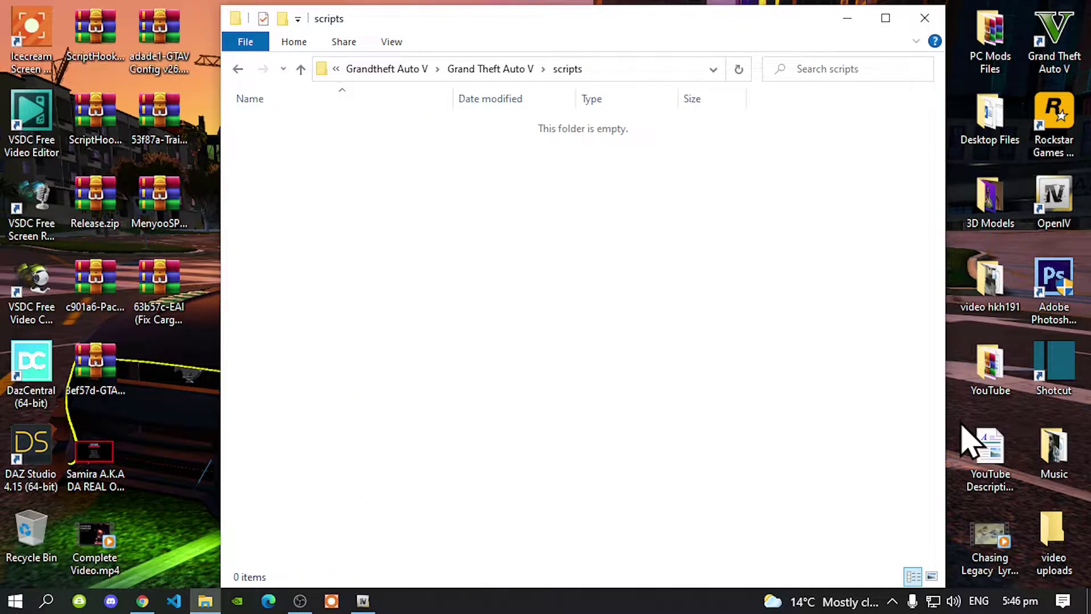
- Open Release.zip and move NativeUI.dll and NativeUI.xml into the scripts folder
{"action": "left_click", "coordinate": [95, 209]}
{"action": "double_click", "coordinate": [95, 209]}
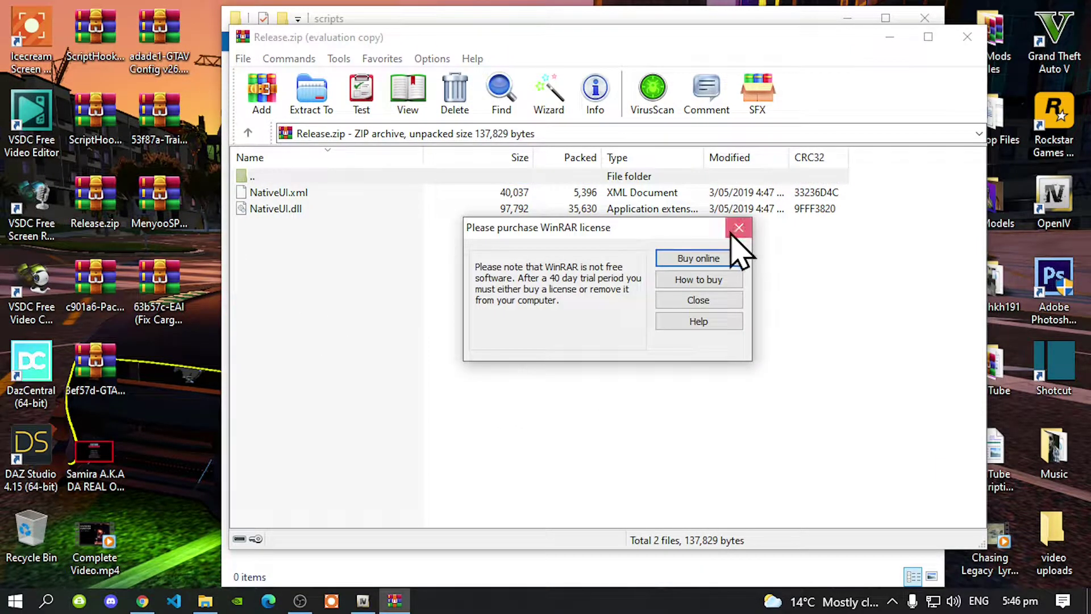
{"action": "left_click", "coordinate": [736, 225]}
{"action": "left_click_drag", "start_coordinate": [349, 38], "coordinate": [798, 54]}
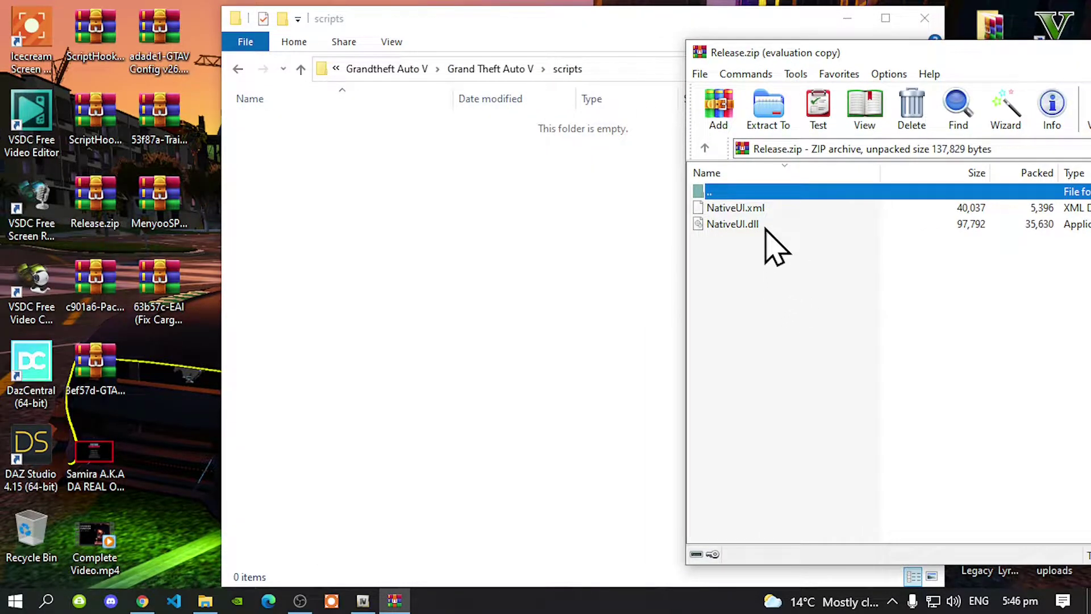
{"action": "left_click_drag", "start_coordinate": [785, 272], "coordinate": [389, 219]}
- Close the Release archive, deselect the NativeUI files, and shift the folder window right
{"action": "left_click", "coordinate": [1058, 392]}
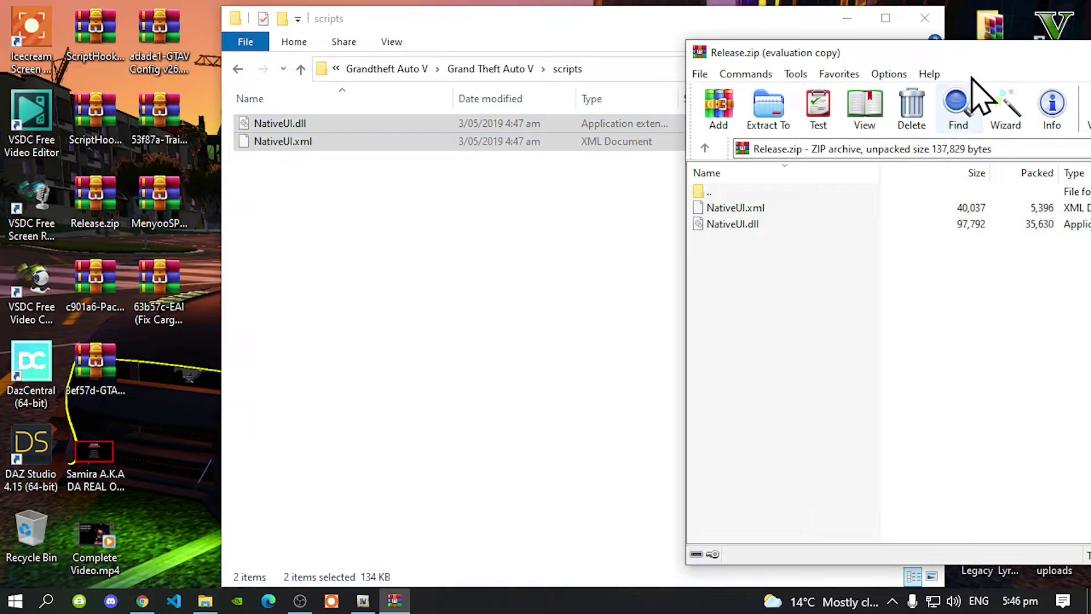
{"action": "left_click_drag", "start_coordinate": [973, 49], "coordinate": [534, 34]}
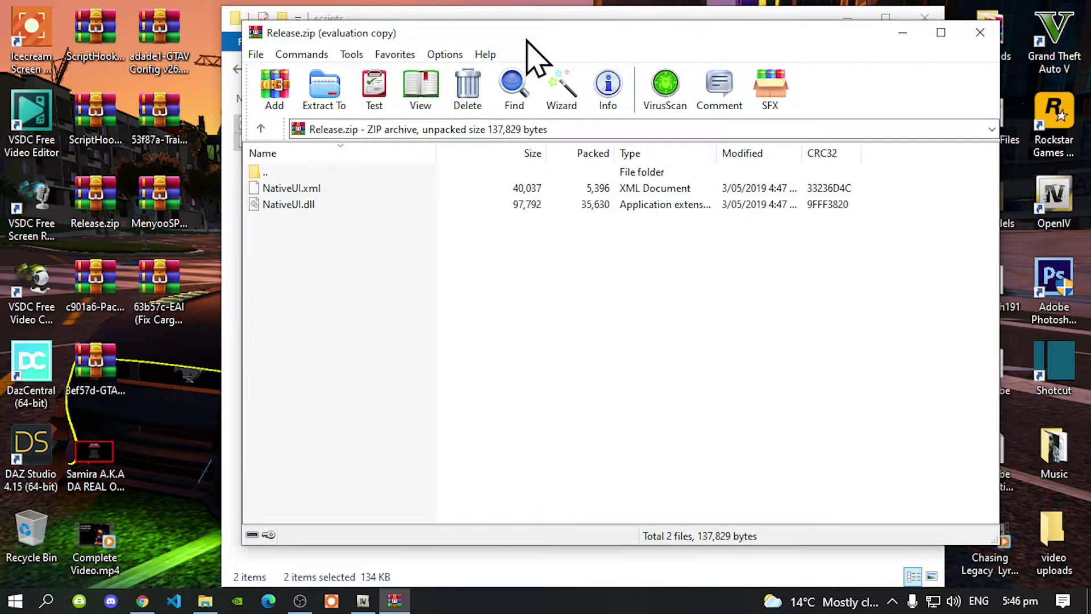
{"action": "left_click", "coordinate": [982, 32]}
{"action": "left_click", "coordinate": [545, 325]}
{"action": "left_click_drag", "start_coordinate": [441, 20], "coordinate": [473, 22]}
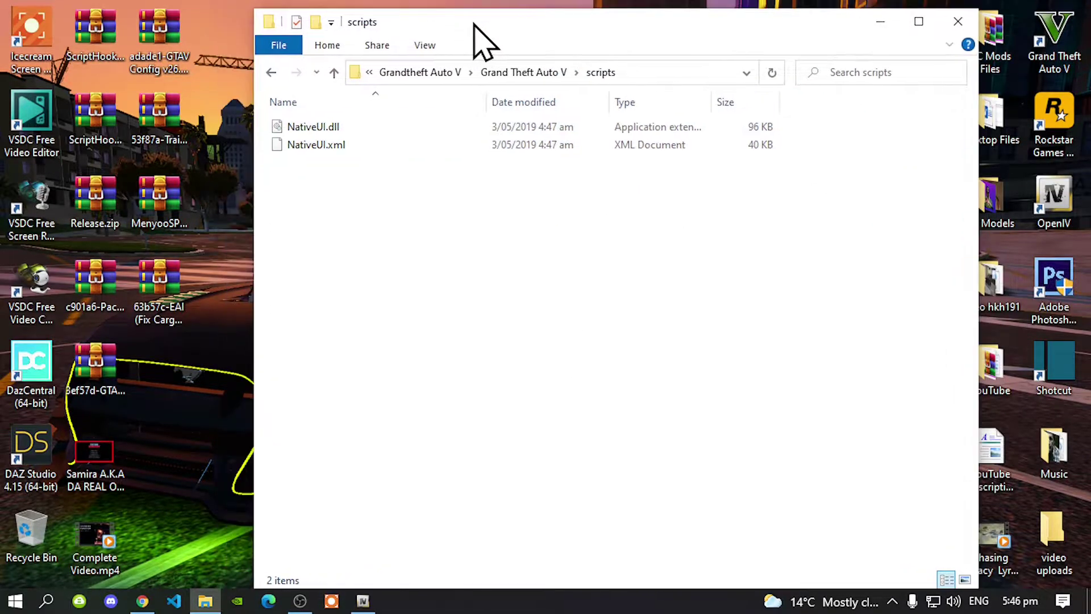
- Copy the update folder from the Grand Theft Auto V folder into the empty mods folder
{"action": "left_click", "coordinate": [272, 72]}
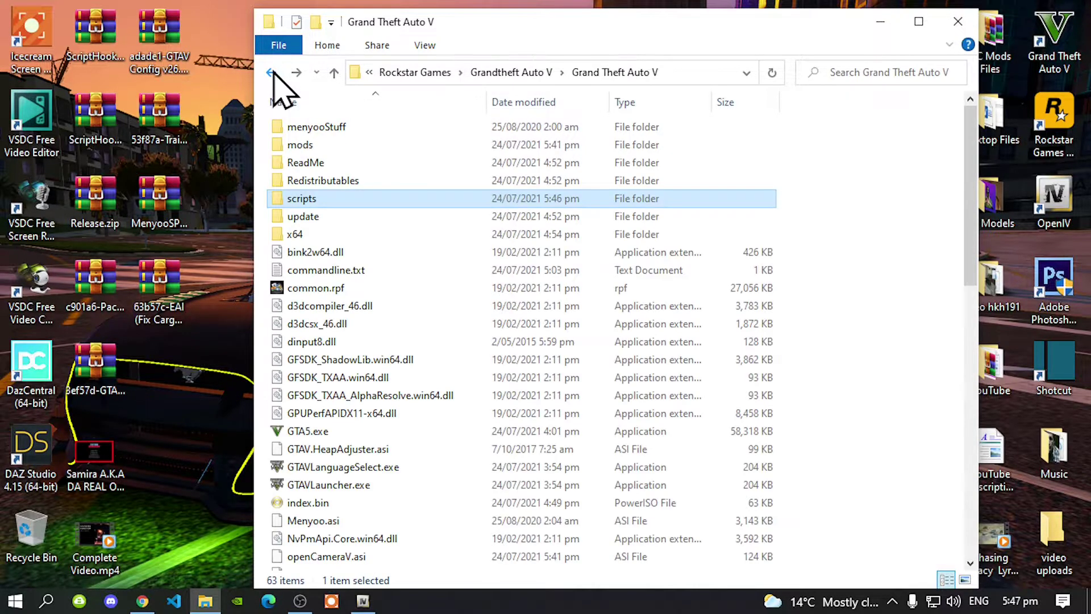
{"action": "left_click", "coordinate": [291, 219]}
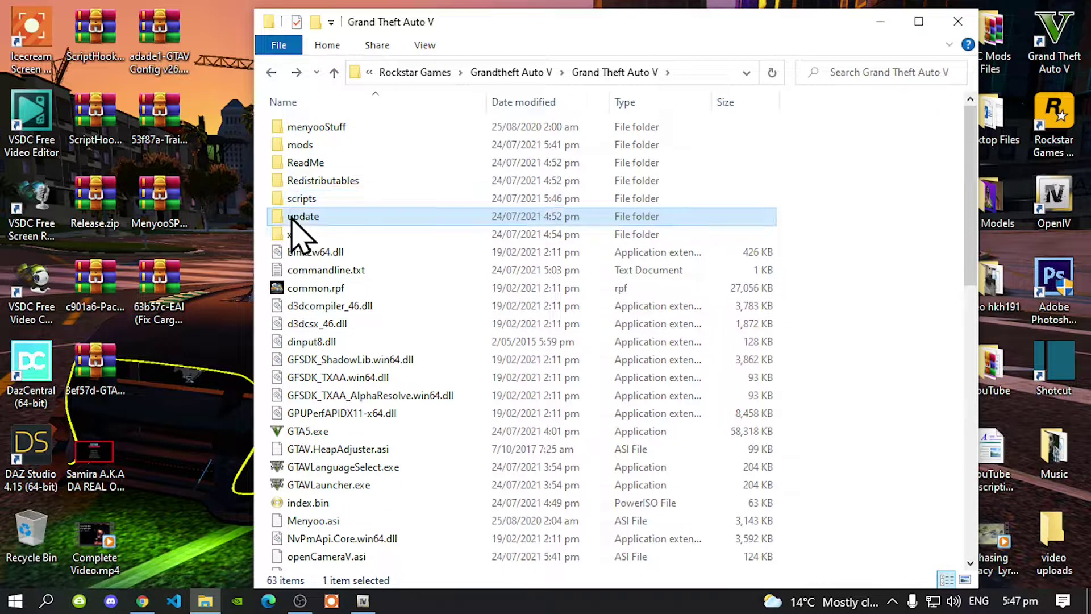
{"action": "right_click", "coordinate": [291, 218]}
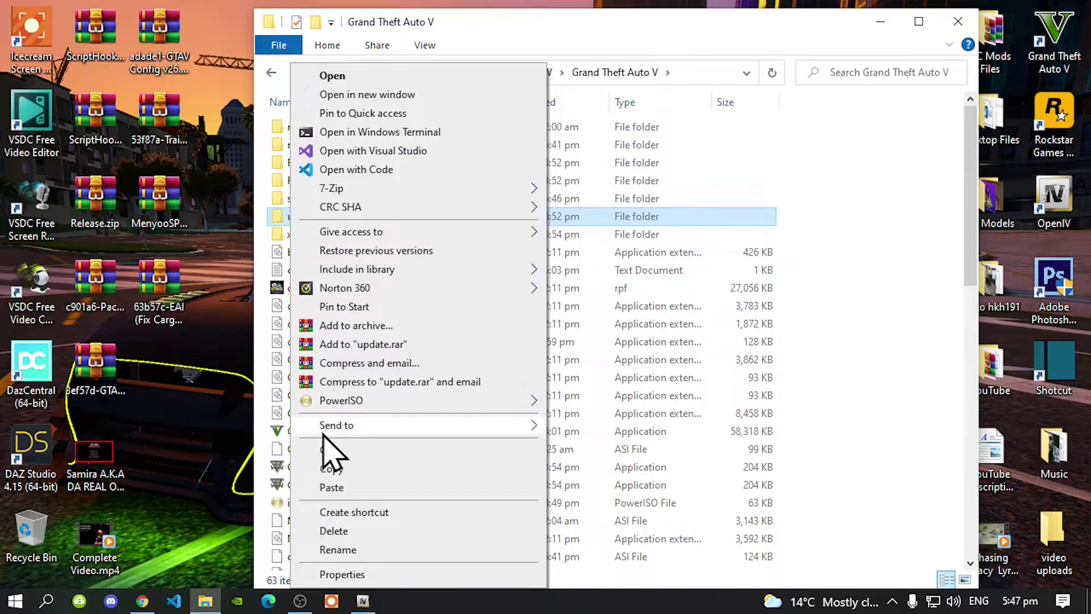
{"action": "left_click", "coordinate": [335, 469]}
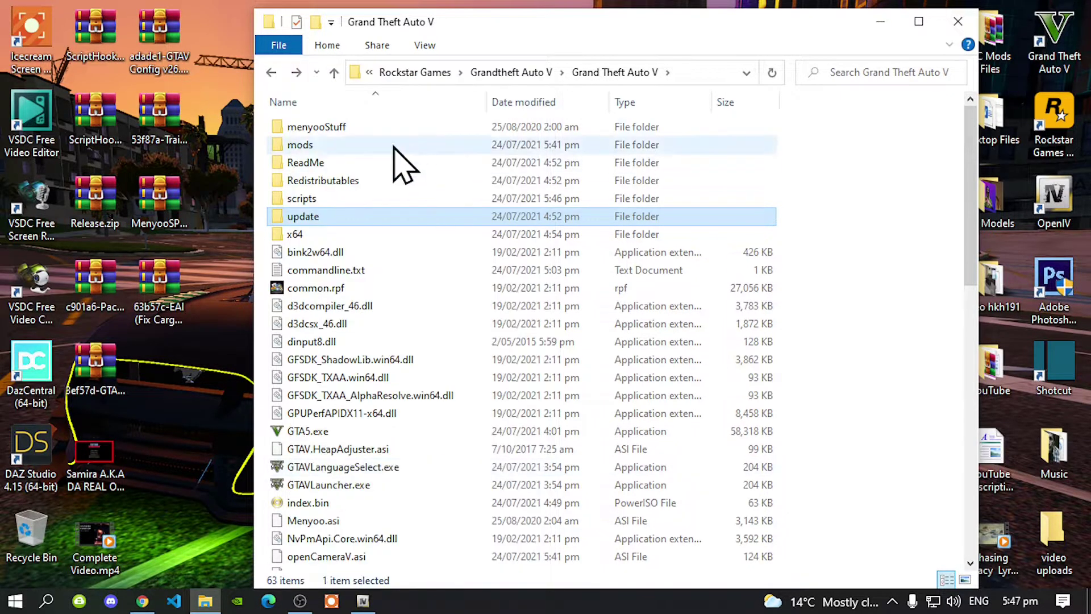
{"action": "double_click", "coordinate": [293, 148]}
{"action": "right_click", "coordinate": [378, 200]}
{"action": "left_click", "coordinate": [412, 309]}
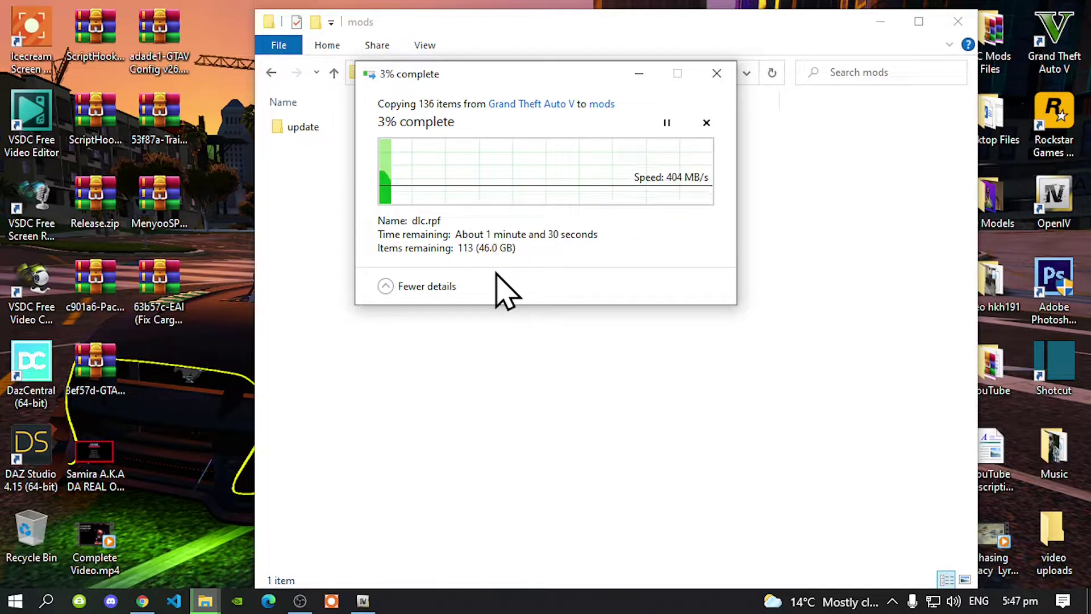
- Return to the Grand Theft Auto V folder and open scripts
{"action": "left_click", "coordinate": [638, 73]}
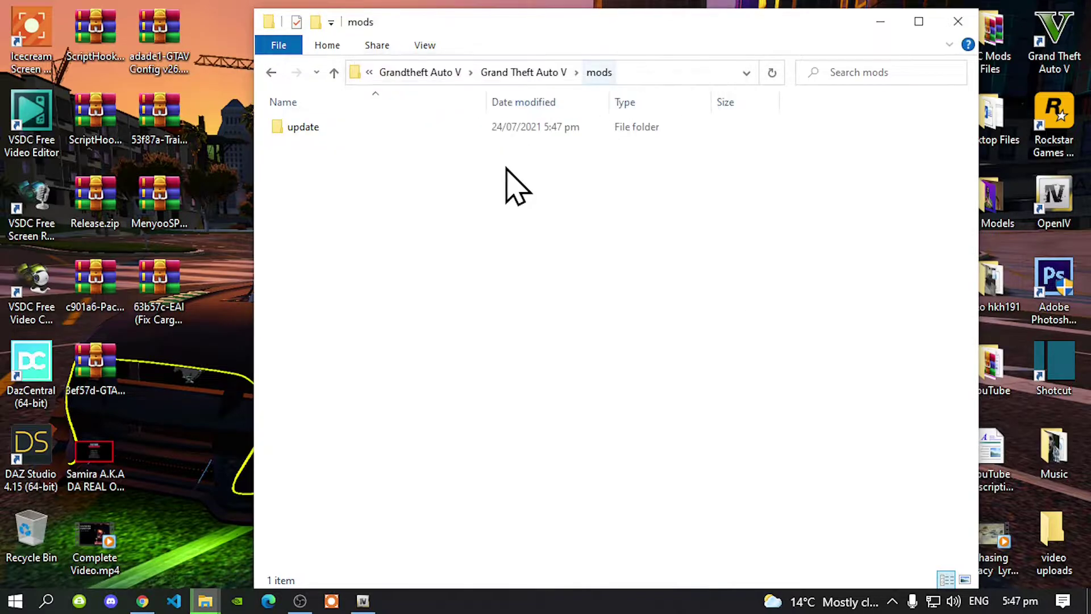
{"action": "left_click", "coordinate": [271, 73]}
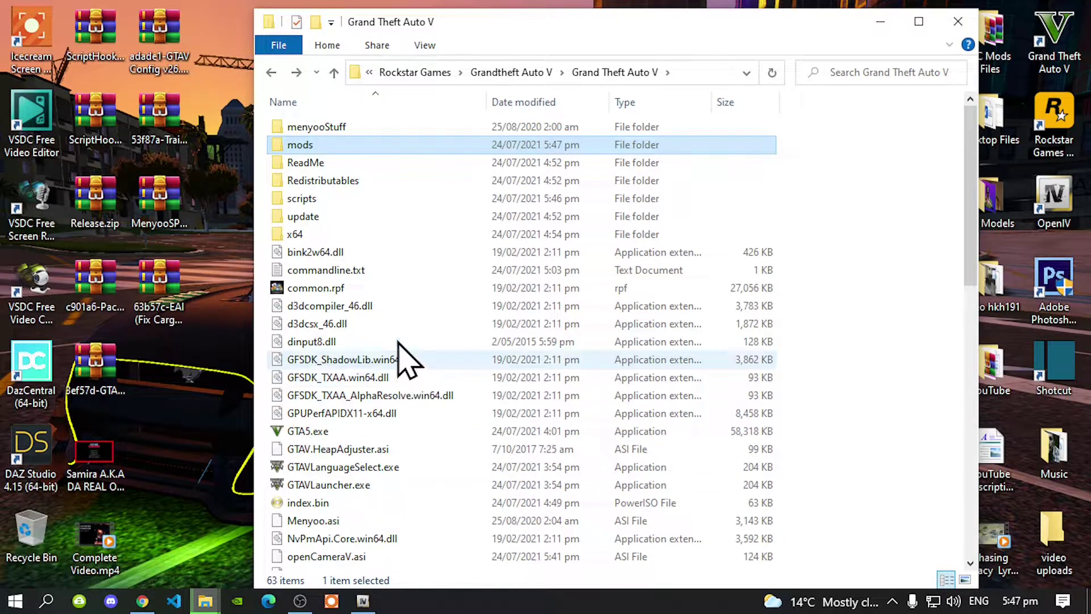
{"action": "double_click", "coordinate": [315, 205]}
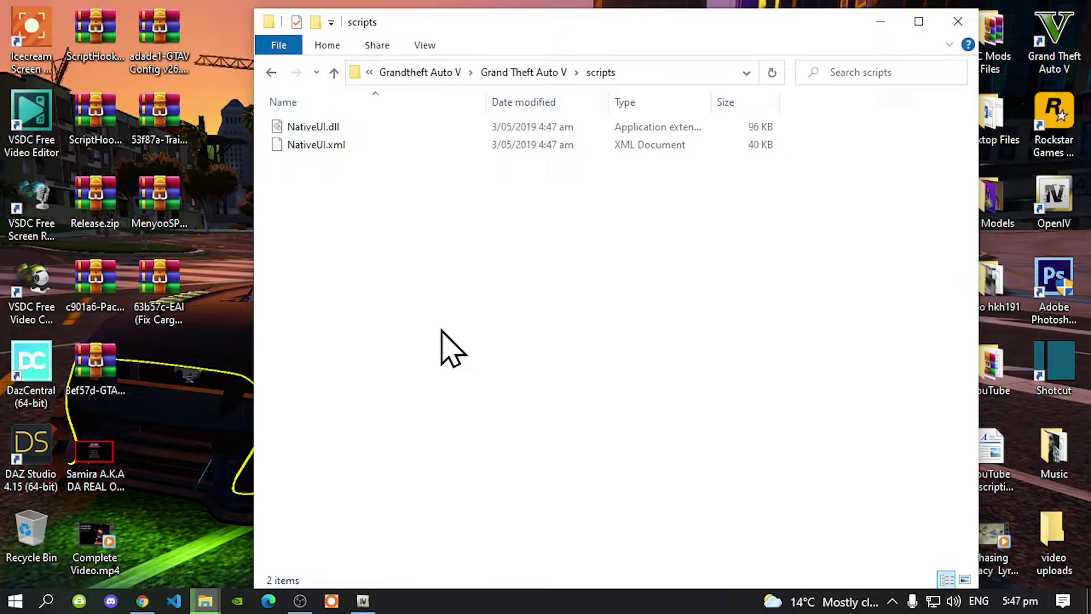
- Extract the five EAI (Fix Cargo Ship) archive files into the scripts folder
{"action": "left_click", "coordinate": [165, 289]}
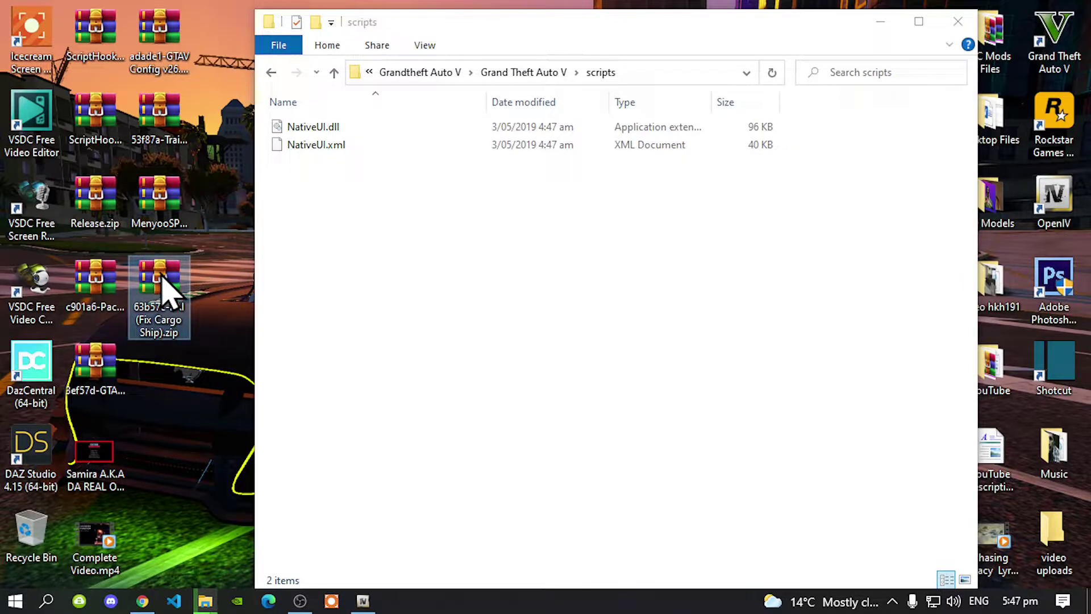
{"action": "double_click", "coordinate": [163, 288]}
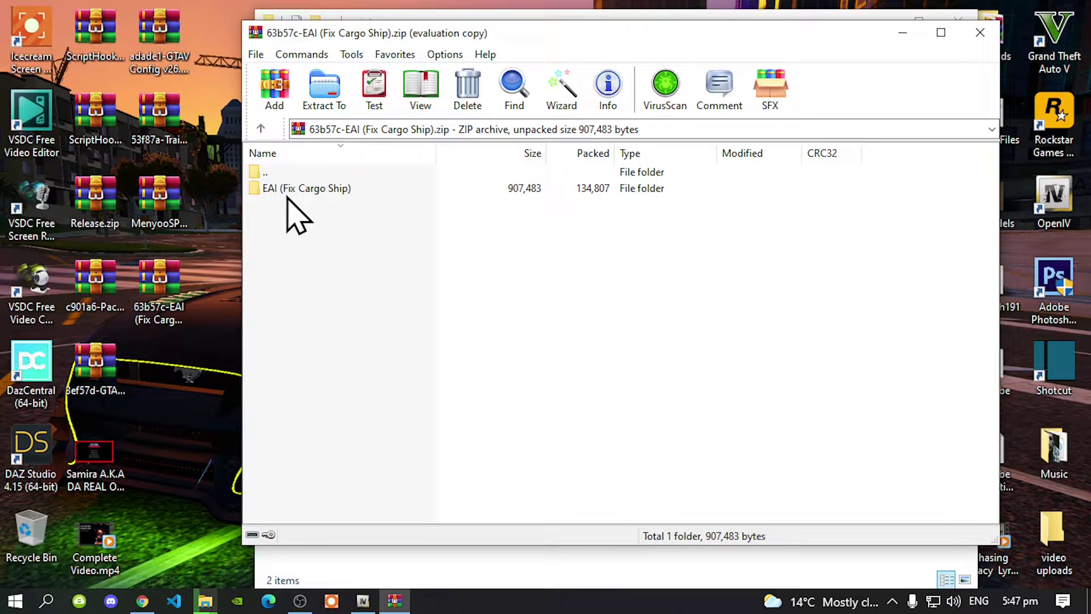
{"action": "double_click", "coordinate": [290, 190]}
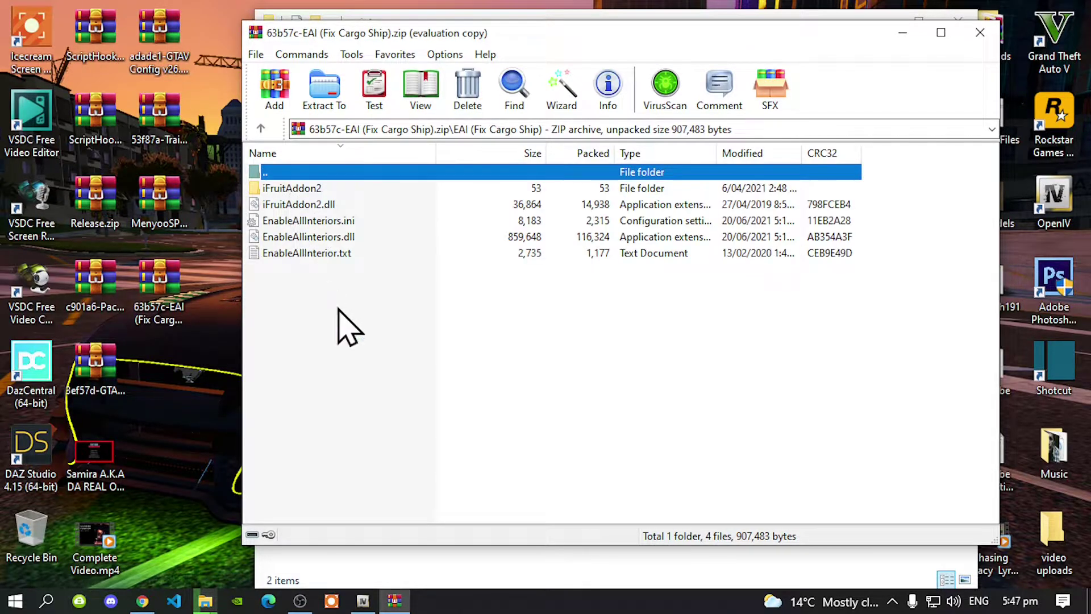
{"action": "left_click_drag", "start_coordinate": [341, 34], "coordinate": [646, 51]}
{"action": "left_click_drag", "start_coordinate": [692, 345], "coordinate": [595, 215]}
{"action": "left_click_drag", "start_coordinate": [595, 215], "coordinate": [361, 254]}
- Close WinRAR, refresh the scripts listing, and go back to the Grand Theft Auto V folder
{"action": "left_click", "coordinate": [1042, 395]}
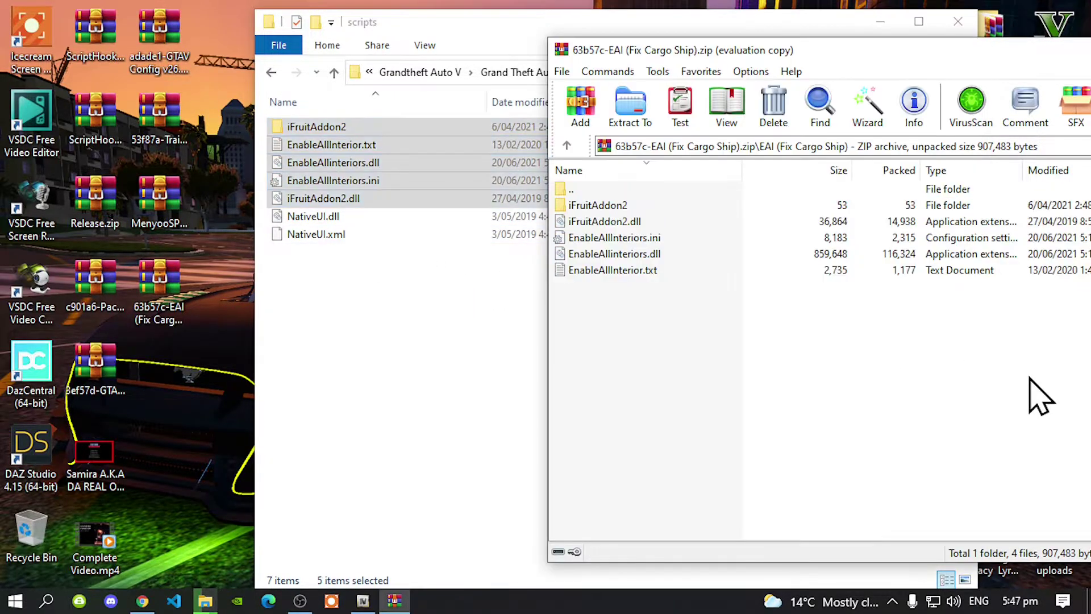
{"action": "left_click_drag", "start_coordinate": [866, 49], "coordinate": [554, 79]}
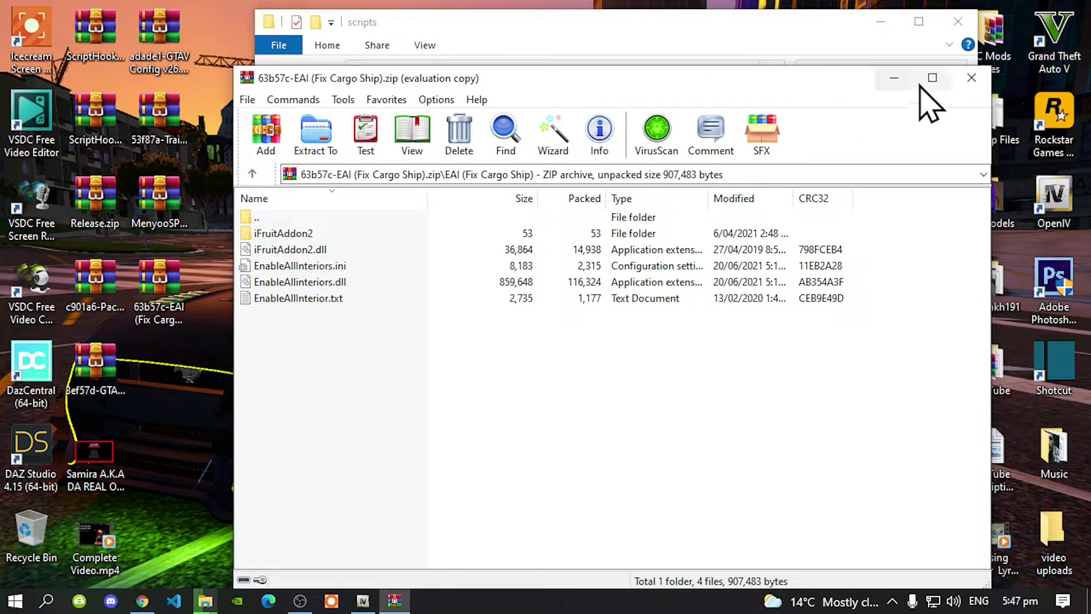
{"action": "left_click", "coordinate": [968, 77]}
{"action": "right_click", "coordinate": [500, 339]}
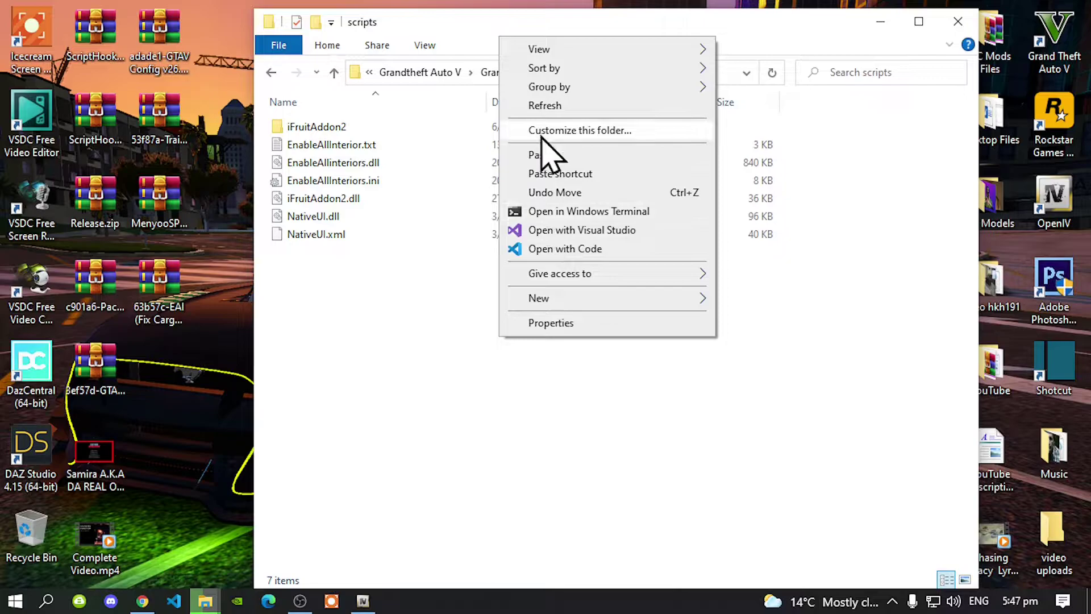
{"action": "left_click", "coordinate": [549, 106]}
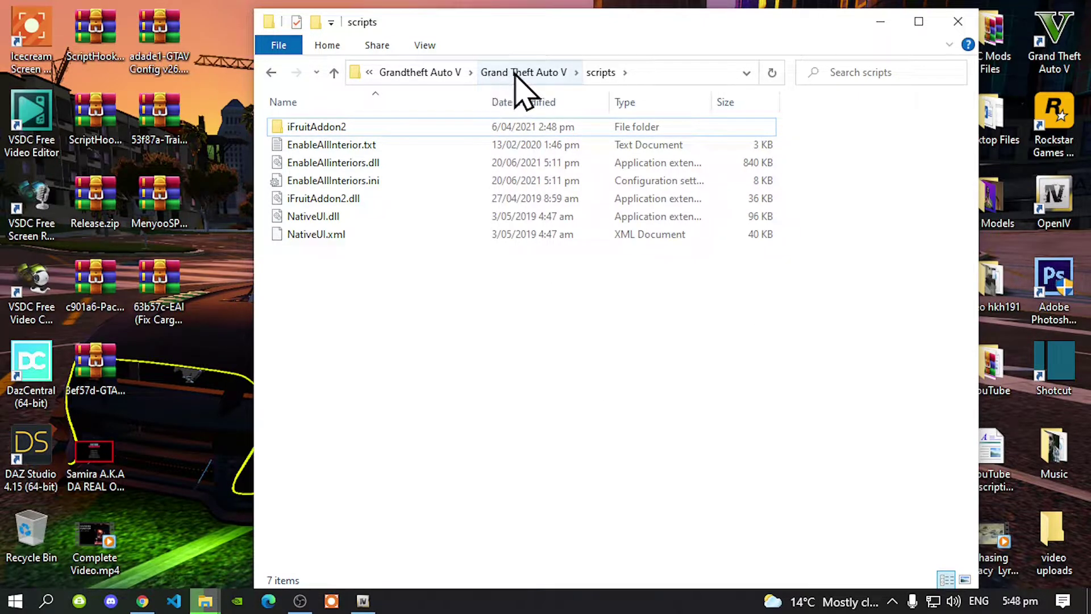
{"action": "left_click", "coordinate": [534, 78]}
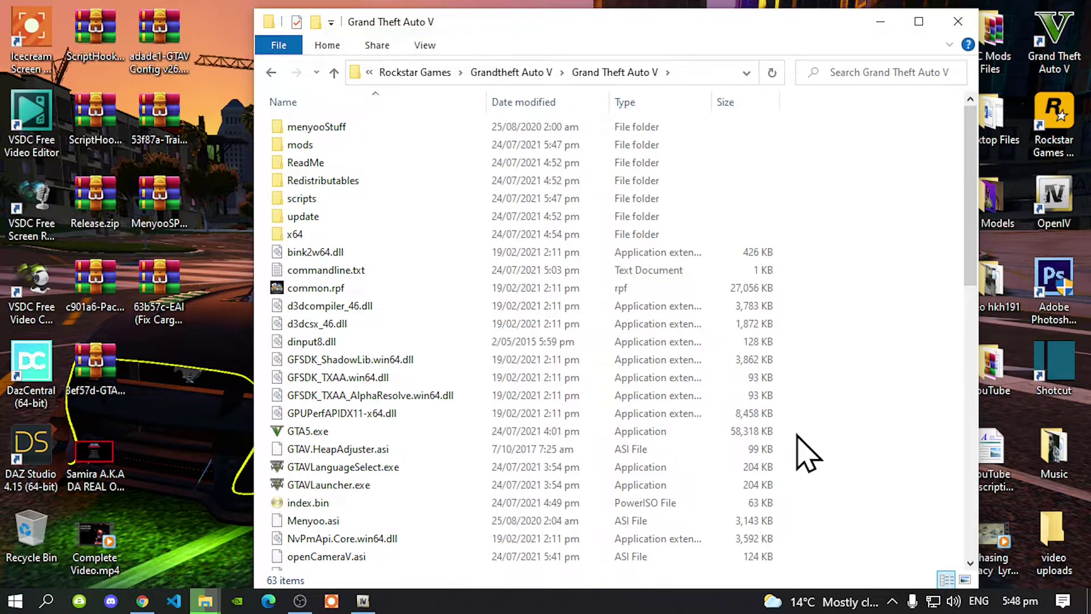
- Delete every mp DLC folder inside mods\update\x64\dlcpacks
{"action": "scroll", "coordinate": [807, 454], "scroll_direction": "down", "scroll_amount": 4}
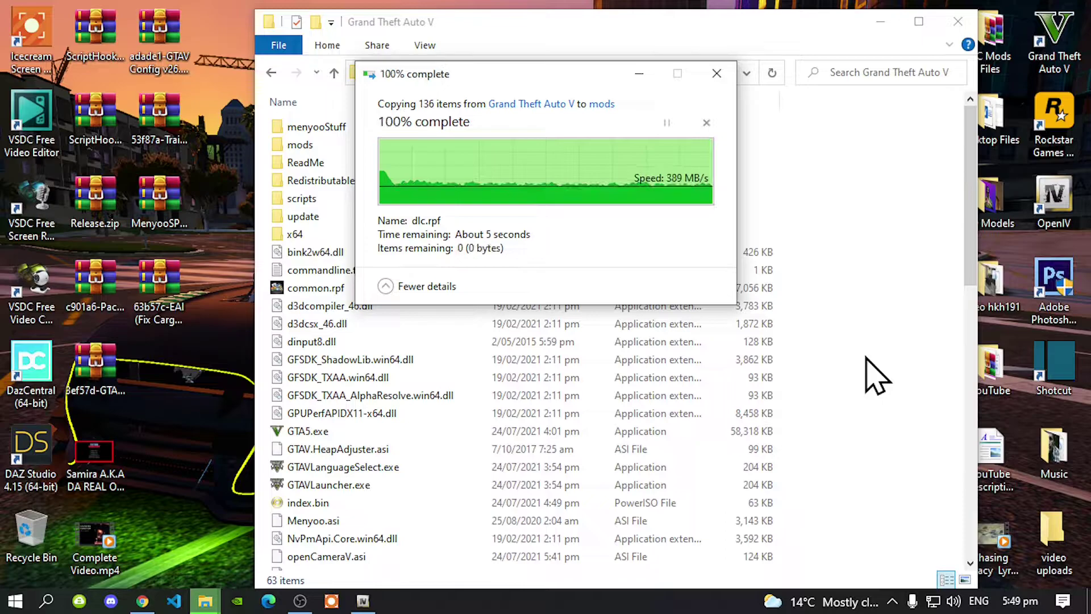
{"action": "double_click", "coordinate": [296, 144]}
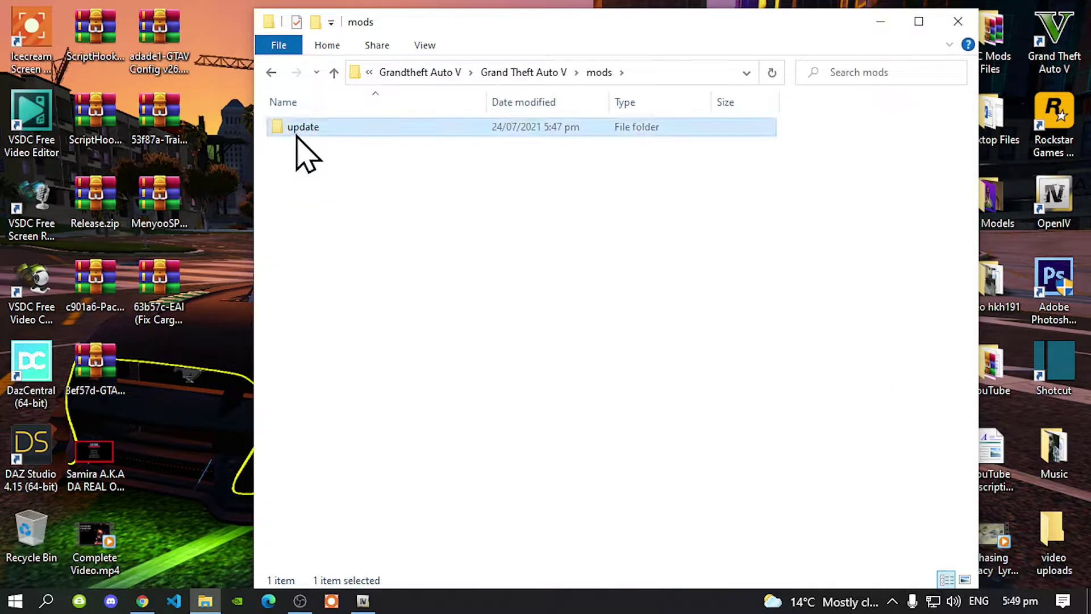
{"action": "double_click", "coordinate": [296, 136]}
{"action": "double_click", "coordinate": [300, 130]}
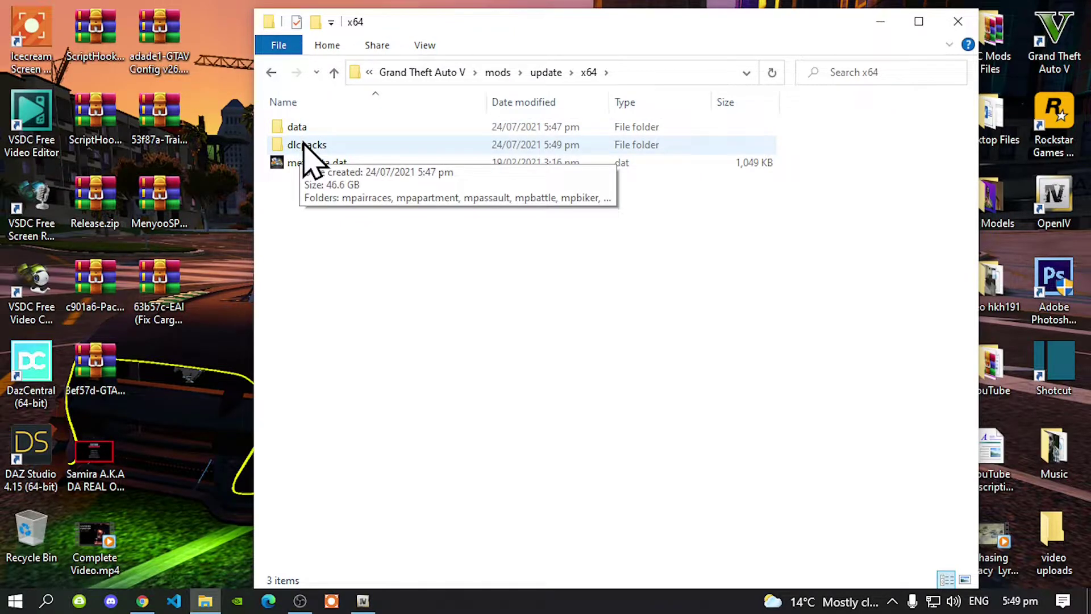
{"action": "double_click", "coordinate": [305, 146]}
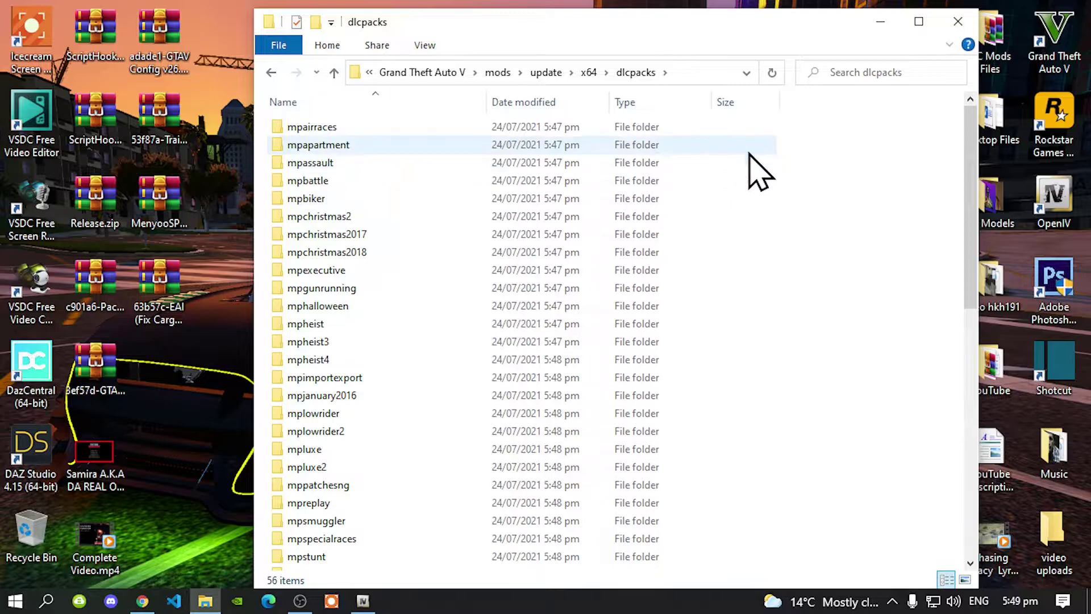
{"action": "left_click_drag", "start_coordinate": [786, 119], "coordinate": [422, 610]}
{"action": "right_click", "coordinate": [421, 275]}
{"action": "left_click", "coordinate": [453, 532]}
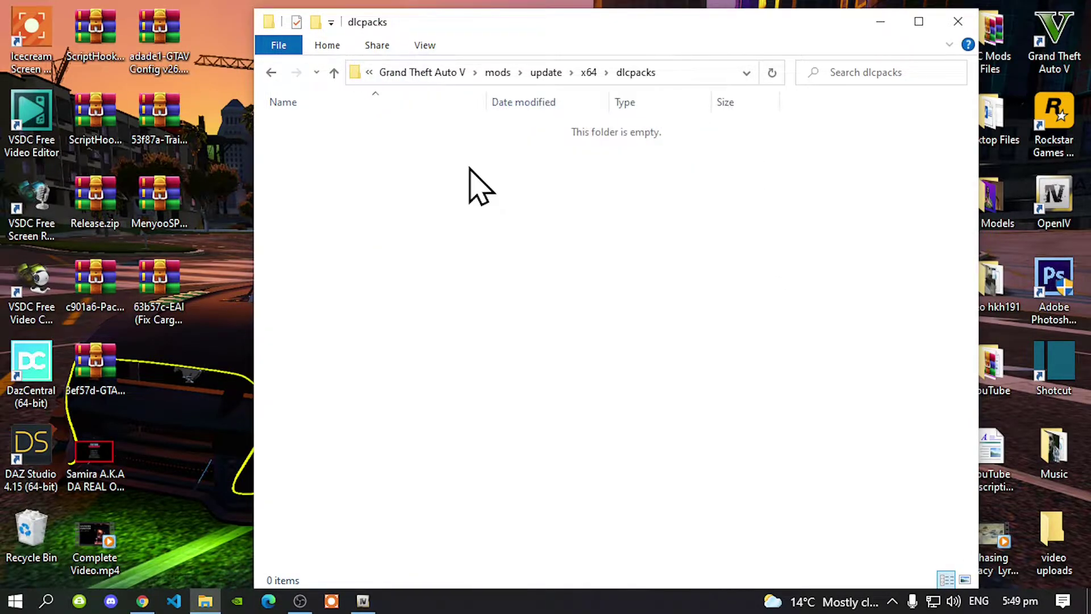
- Return to the Grand Theft Auto V folder and review its contents
{"action": "left_click", "coordinate": [433, 72]}
{"action": "left_click", "coordinate": [846, 335]}
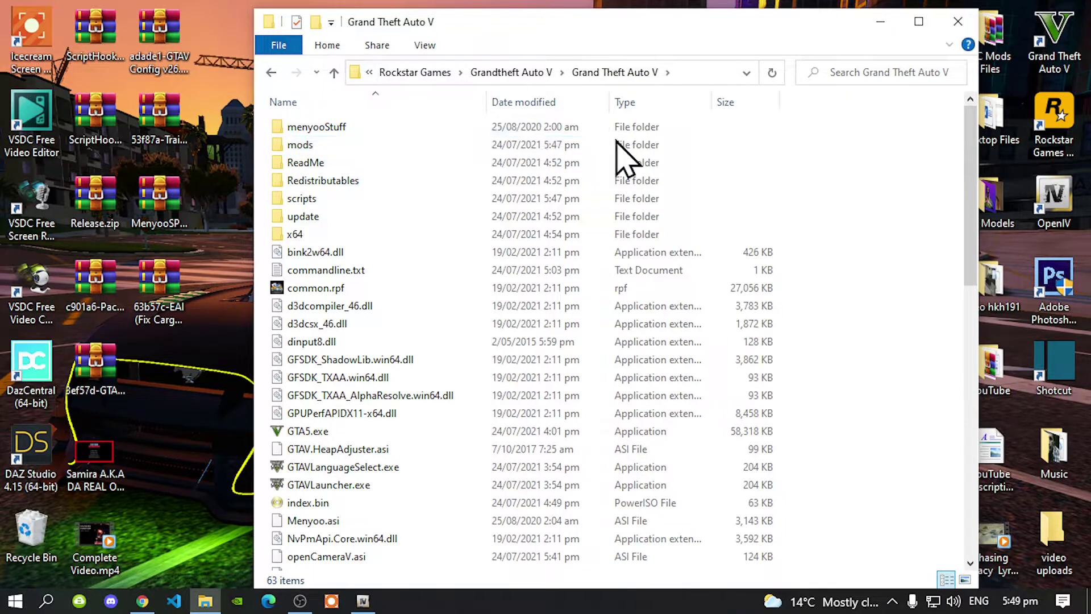
{"action": "scroll", "coordinate": [483, 196], "scroll_direction": "down", "scroll_amount": 4}
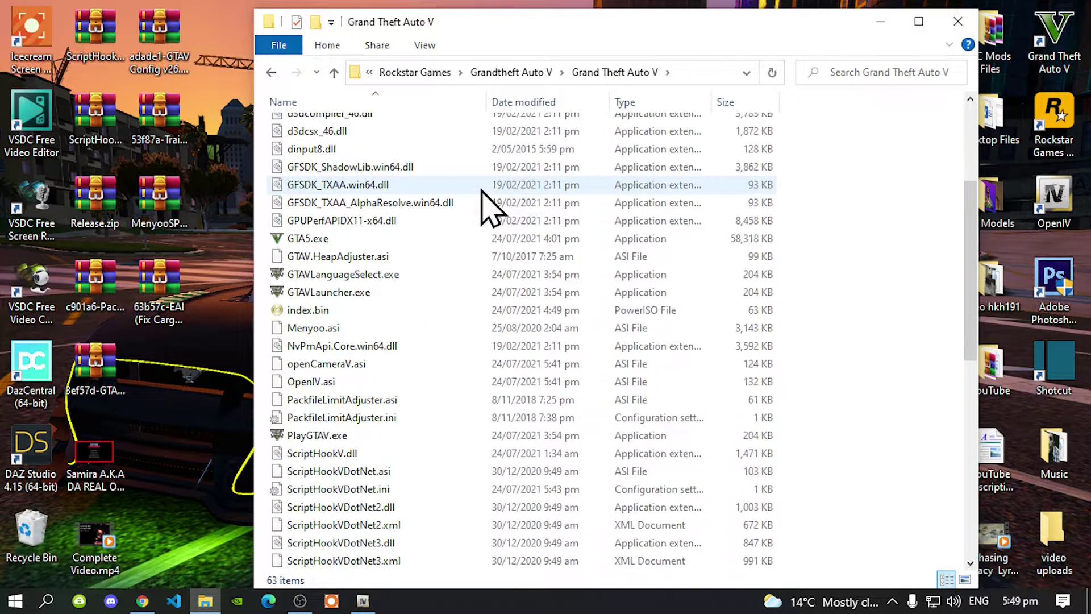
{"action": "scroll", "coordinate": [483, 196], "scroll_direction": "down", "scroll_amount": 7}
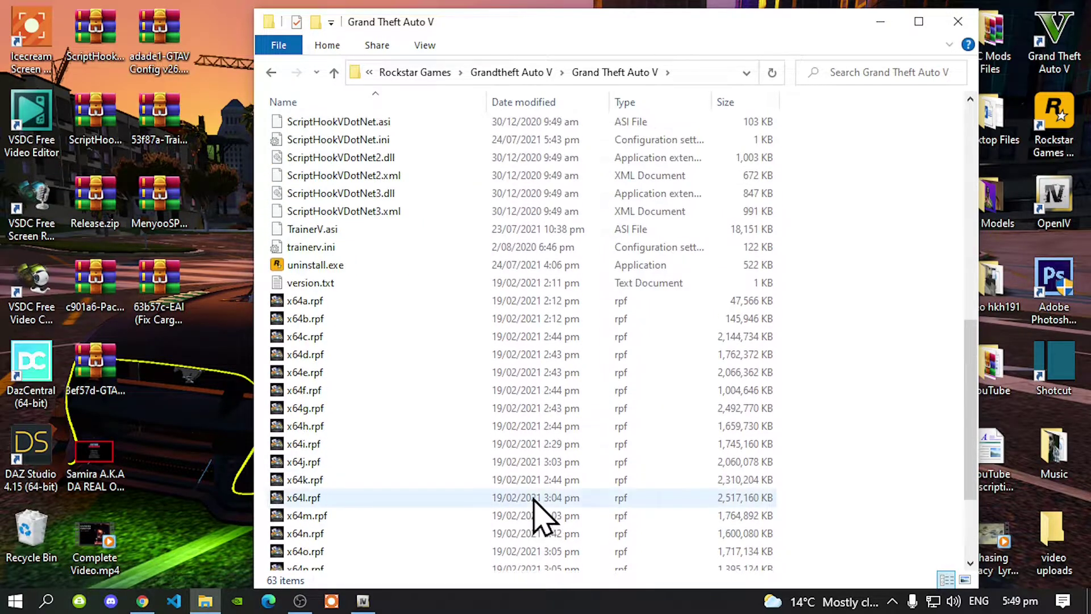
{"action": "scroll", "coordinate": [534, 463], "scroll_direction": "up", "scroll_amount": 8}
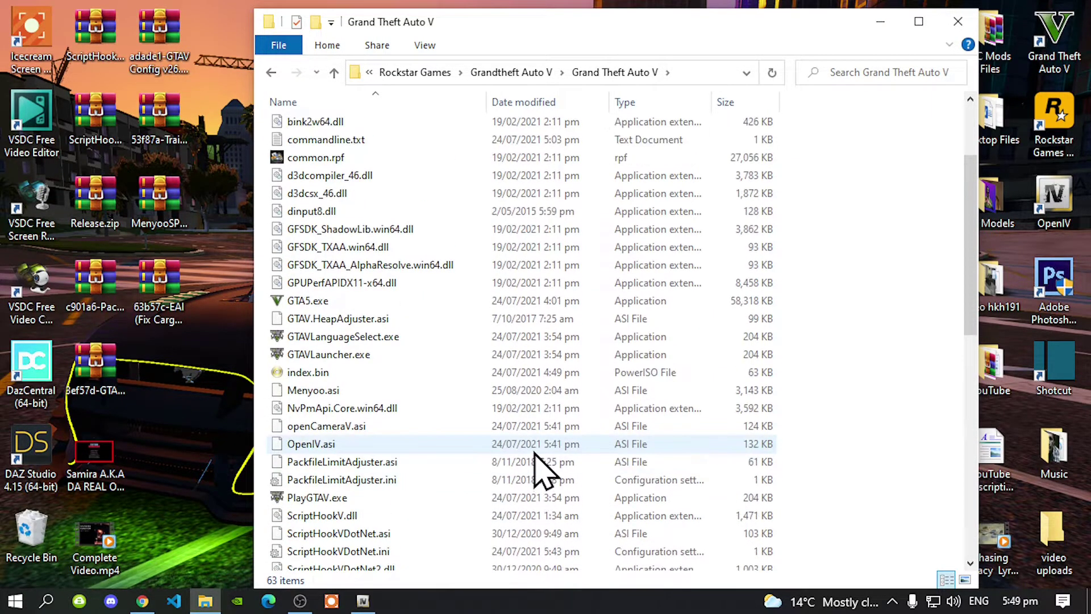
{"action": "scroll", "coordinate": [537, 463], "scroll_direction": "up", "scroll_amount": 3}
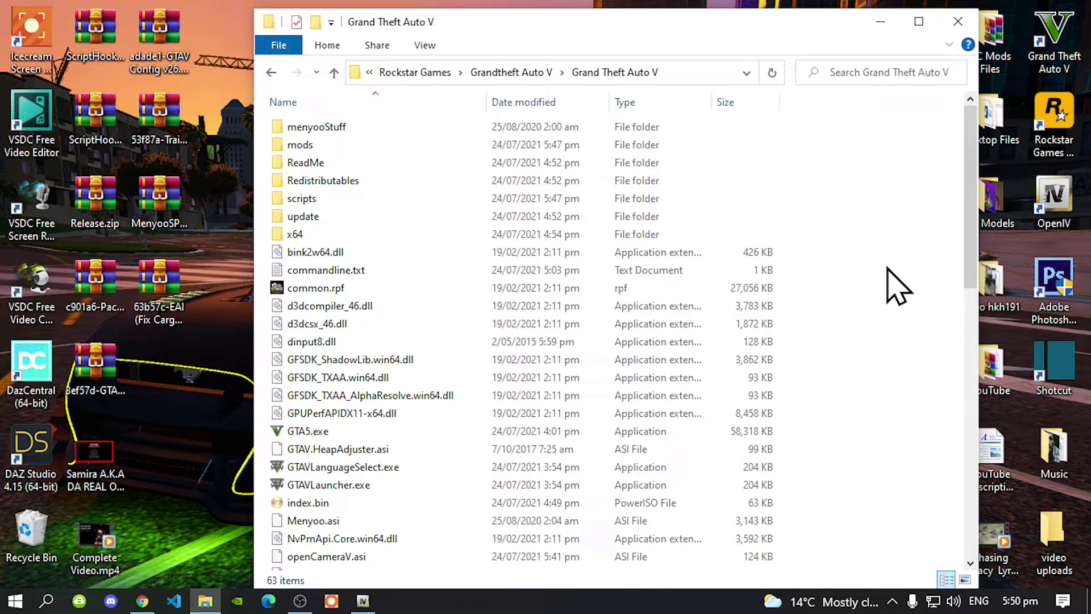
{"action": "scroll", "coordinate": [898, 287], "scroll_direction": "down", "scroll_amount": 9}
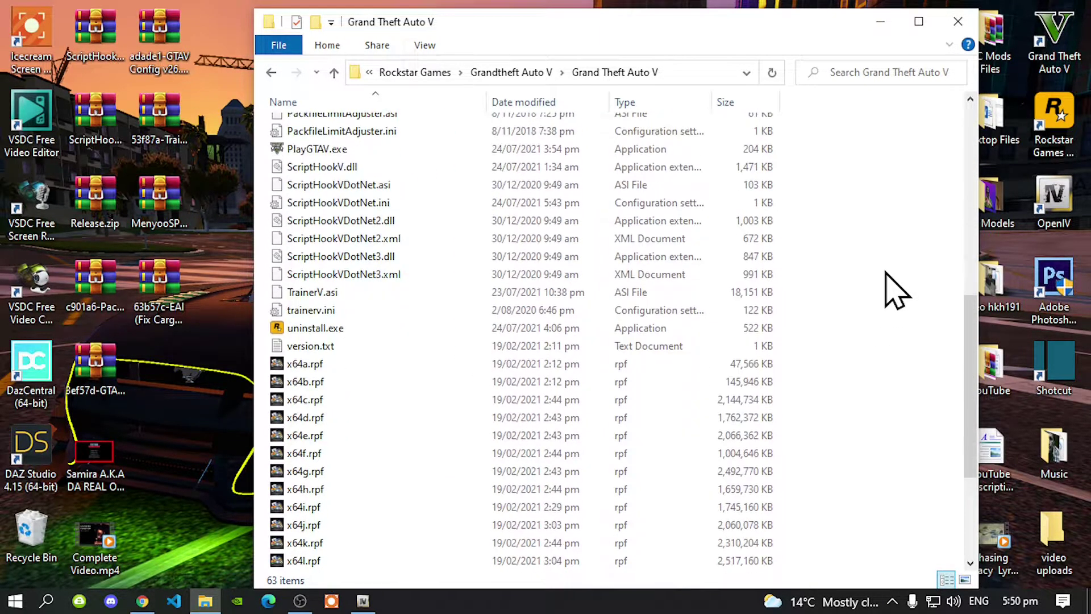
{"action": "scroll", "coordinate": [897, 290], "scroll_direction": "down", "scroll_amount": 4}
{"action": "scroll", "coordinate": [885, 304], "scroll_direction": "up", "scroll_amount": 6}
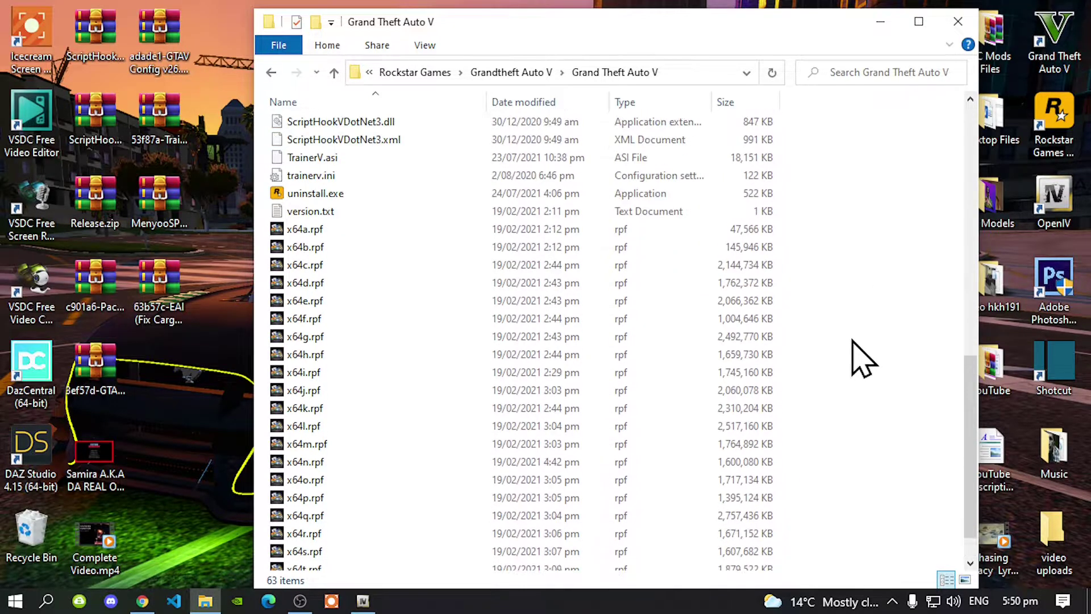
{"action": "scroll", "coordinate": [858, 361], "scroll_direction": "up", "scroll_amount": 6}
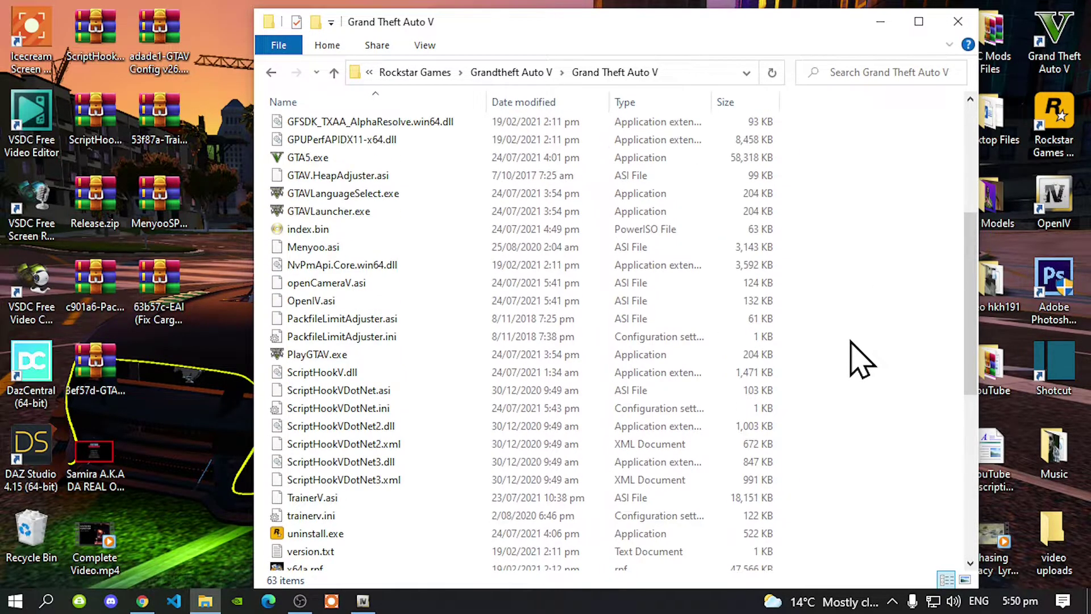
{"action": "scroll", "coordinate": [855, 363], "scroll_direction": "up", "scroll_amount": 1}
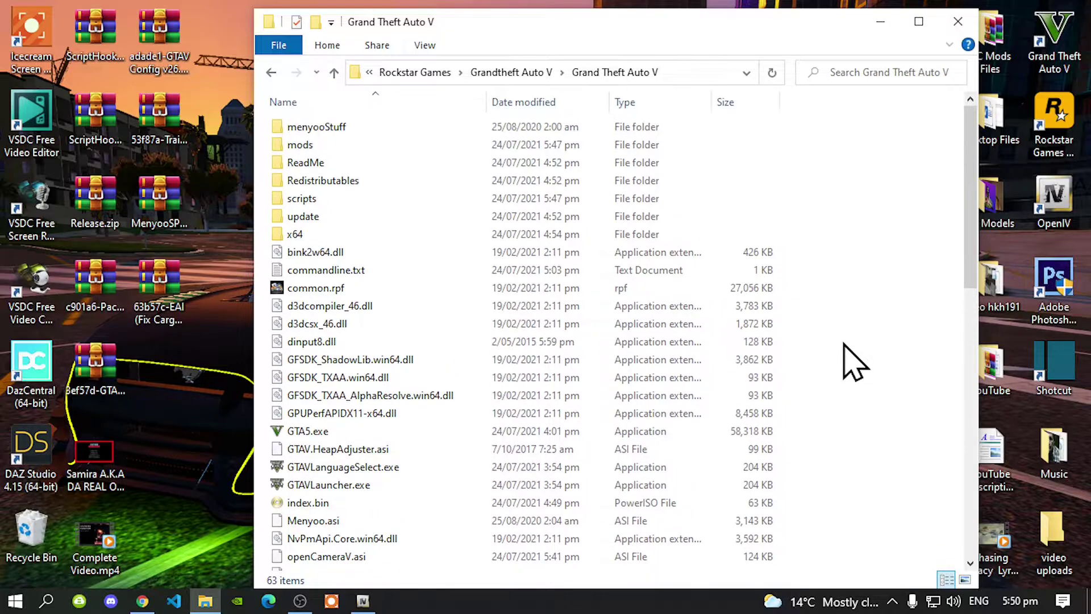
{"action": "left_click", "coordinate": [149, 45]}
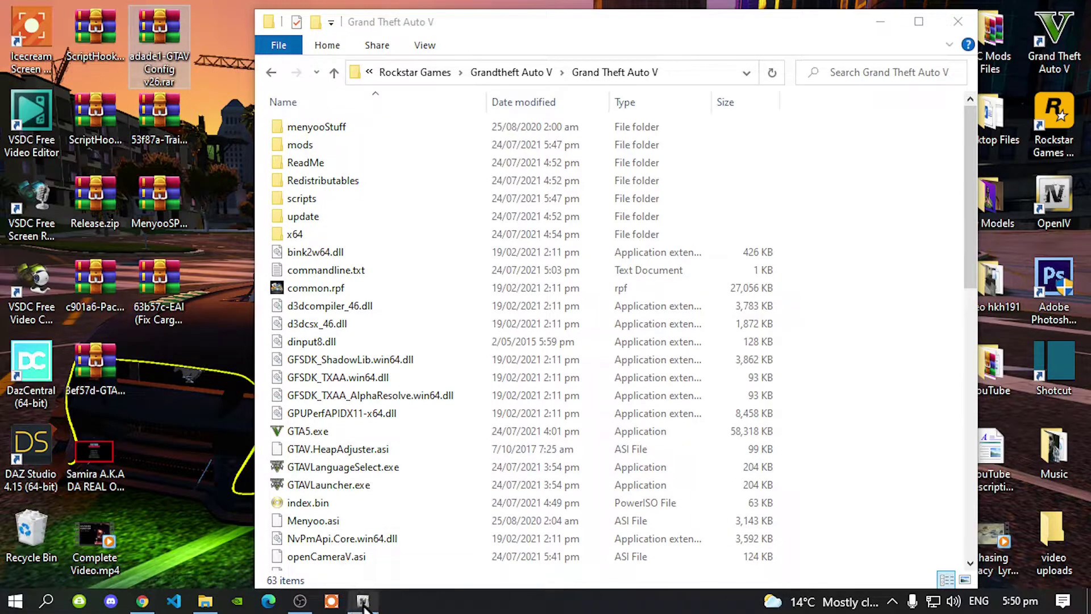
- Turn on OpenIV's edit mode and confirm it
{"action": "mouse_move", "coordinate": [363, 606]}
{"action": "left_click", "coordinate": [364, 540]}
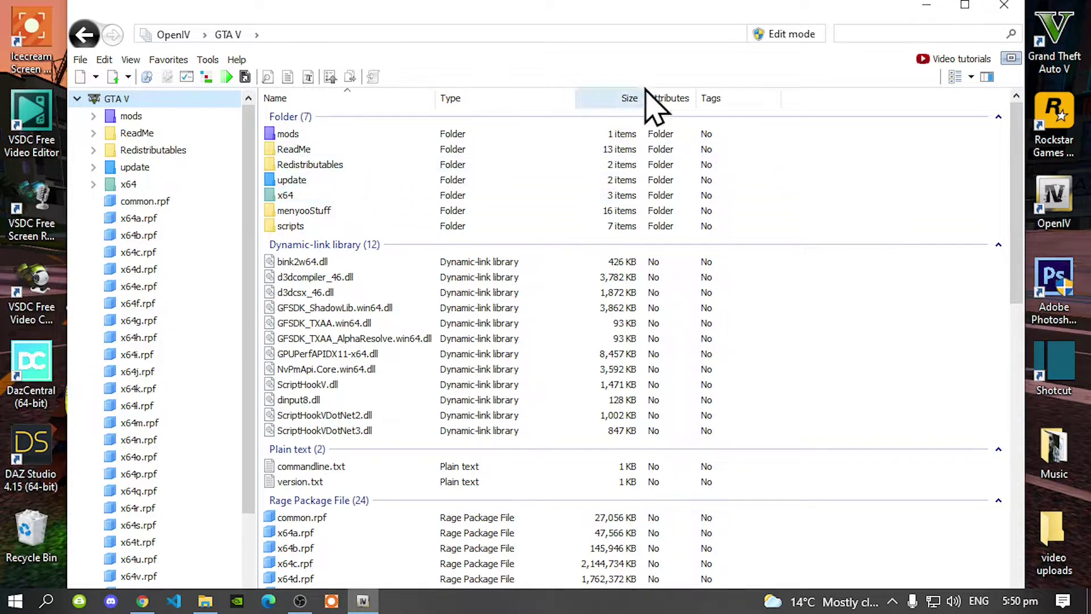
{"action": "left_click", "coordinate": [791, 37]}
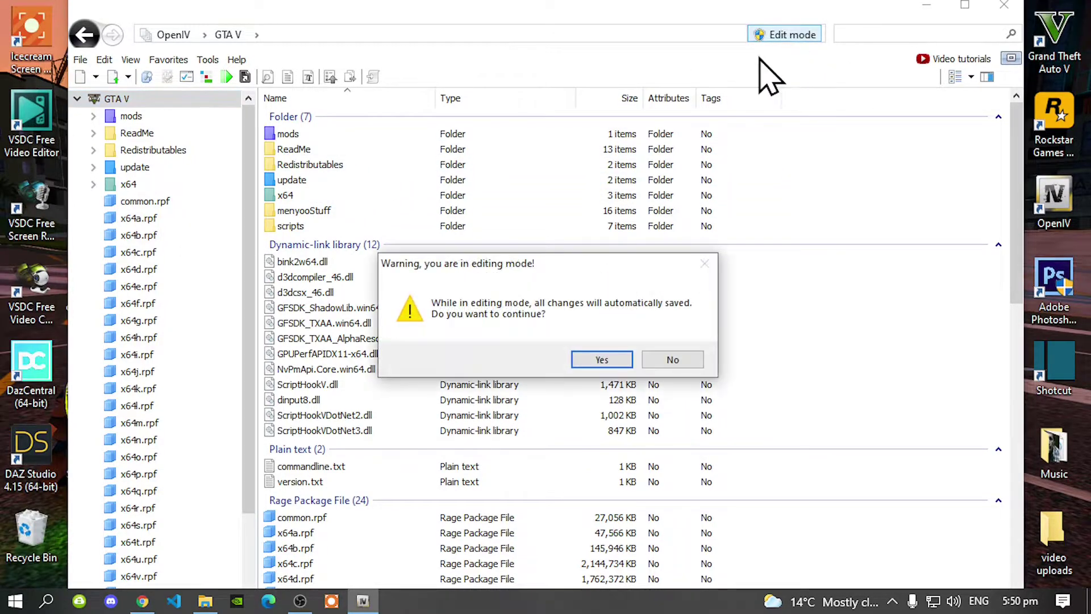
{"action": "left_click", "coordinate": [603, 361]}
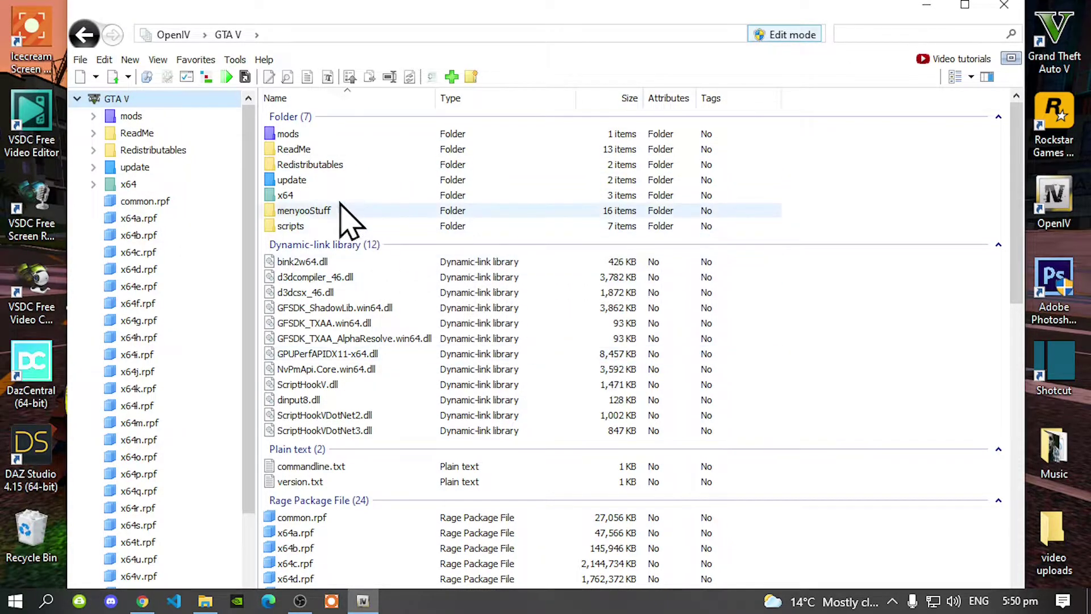
- Browse to mods\update\update.rpf\common\data and select gameconfig.xml
{"action": "double_click", "coordinate": [287, 135]}
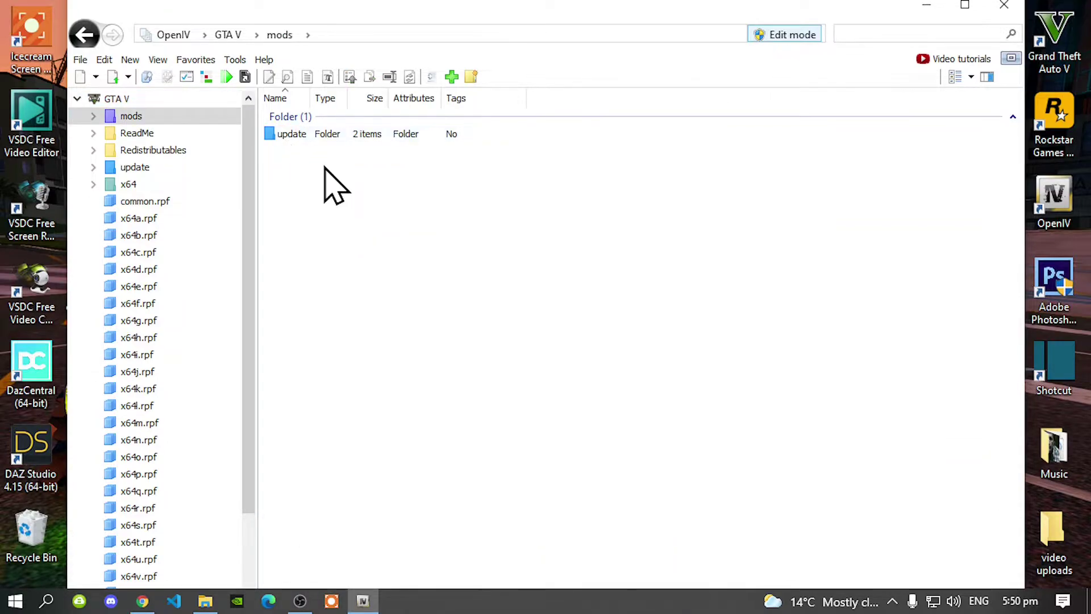
{"action": "double_click", "coordinate": [302, 136]}
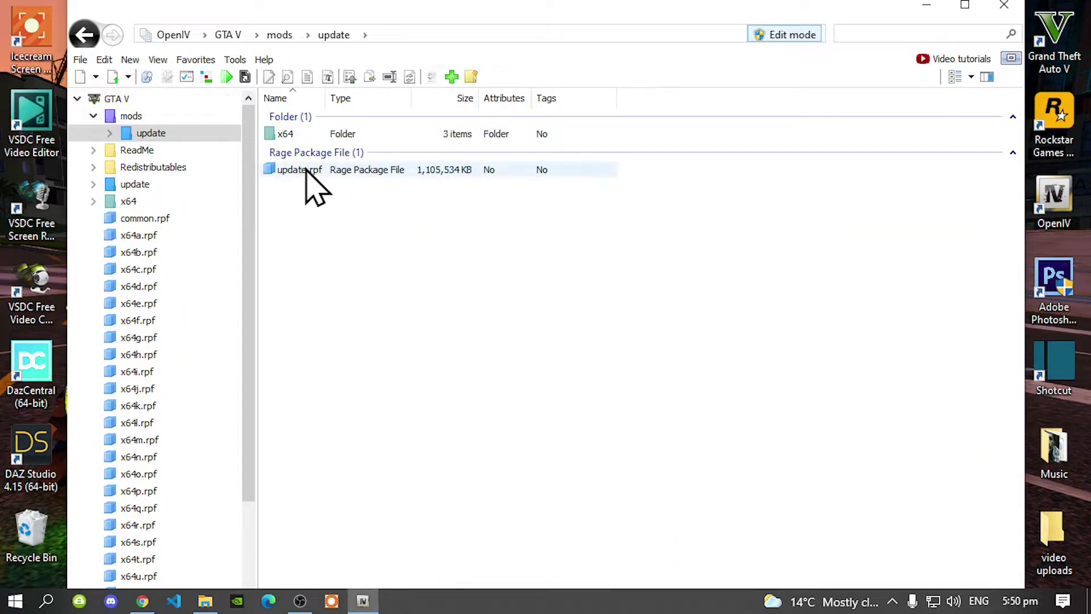
{"action": "double_click", "coordinate": [302, 170]}
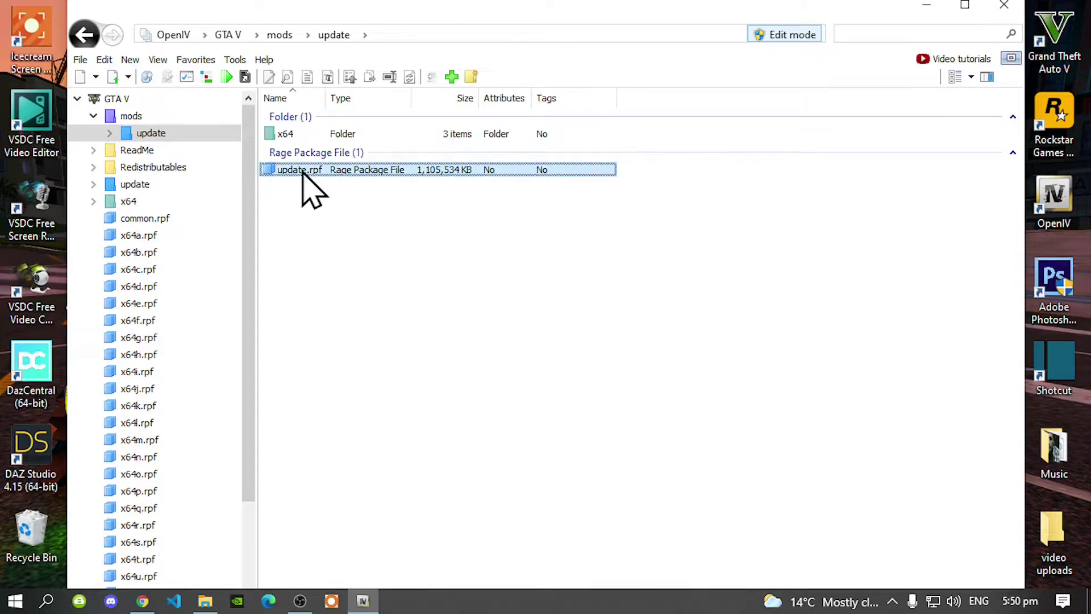
{"action": "double_click", "coordinate": [294, 136]}
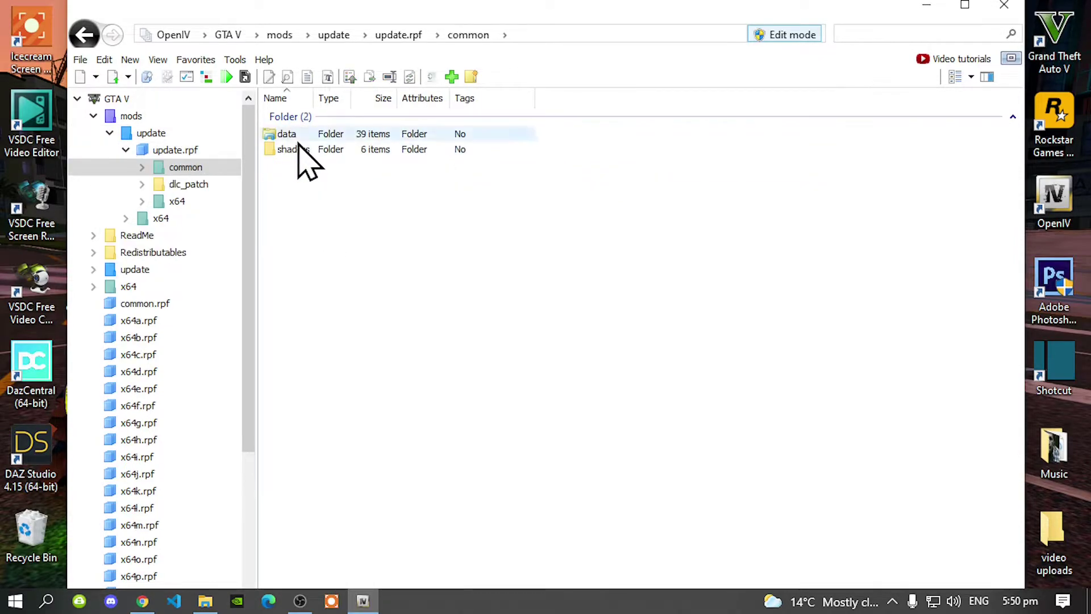
{"action": "double_click", "coordinate": [292, 137]}
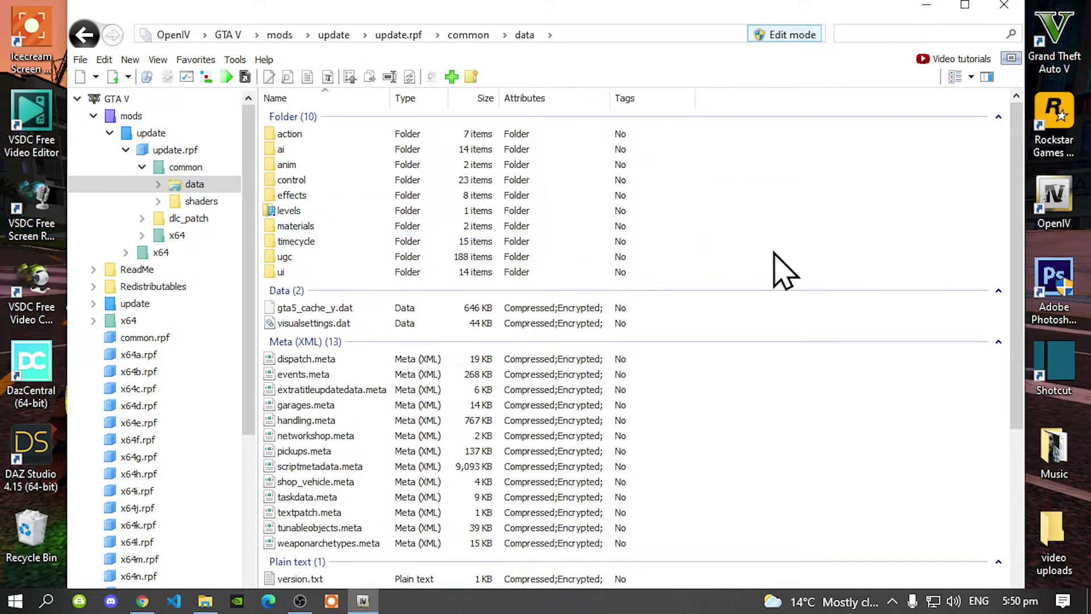
{"action": "scroll", "coordinate": [779, 267], "scroll_direction": "down", "scroll_amount": 5}
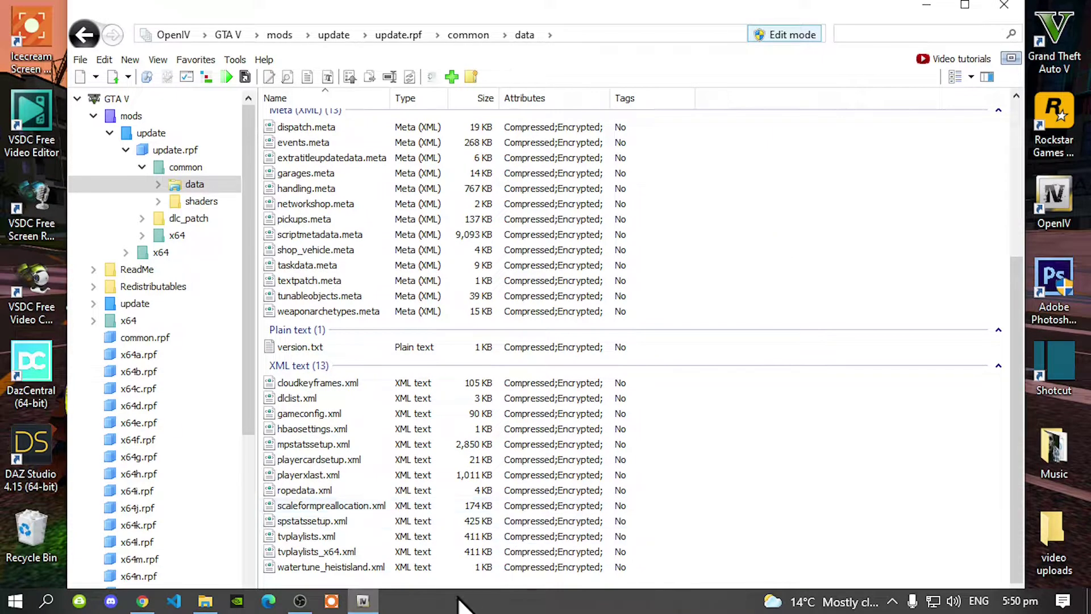
{"action": "left_click", "coordinate": [305, 418]}
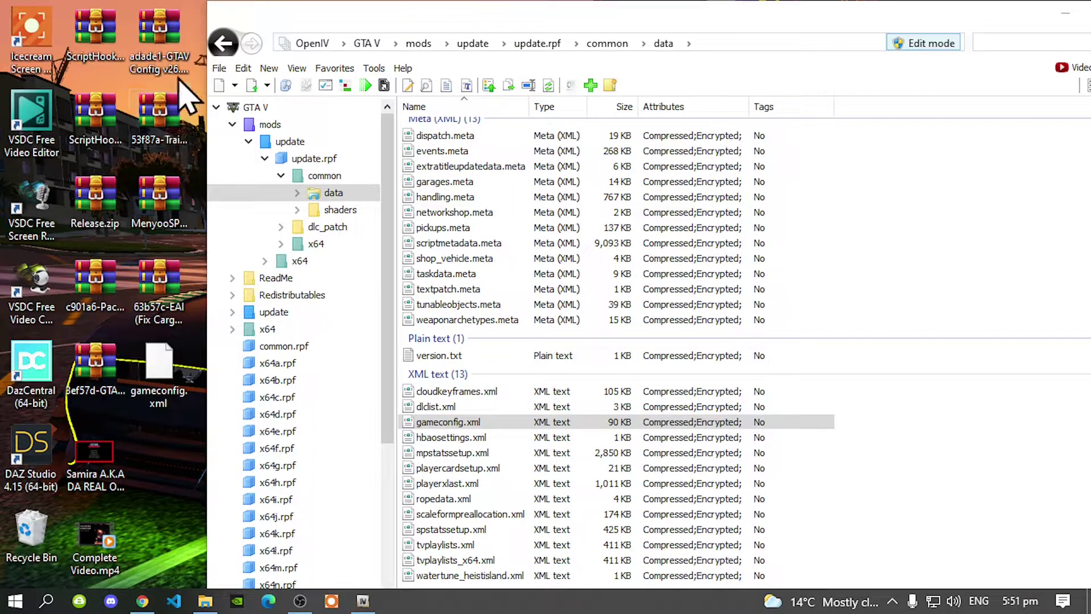
- Open adade1-GTAV Config v26.rar at its Gta Config v26 for v 1.0.2372.0 folder
{"action": "left_click", "coordinate": [177, 54]}
{"action": "double_click", "coordinate": [168, 39]}
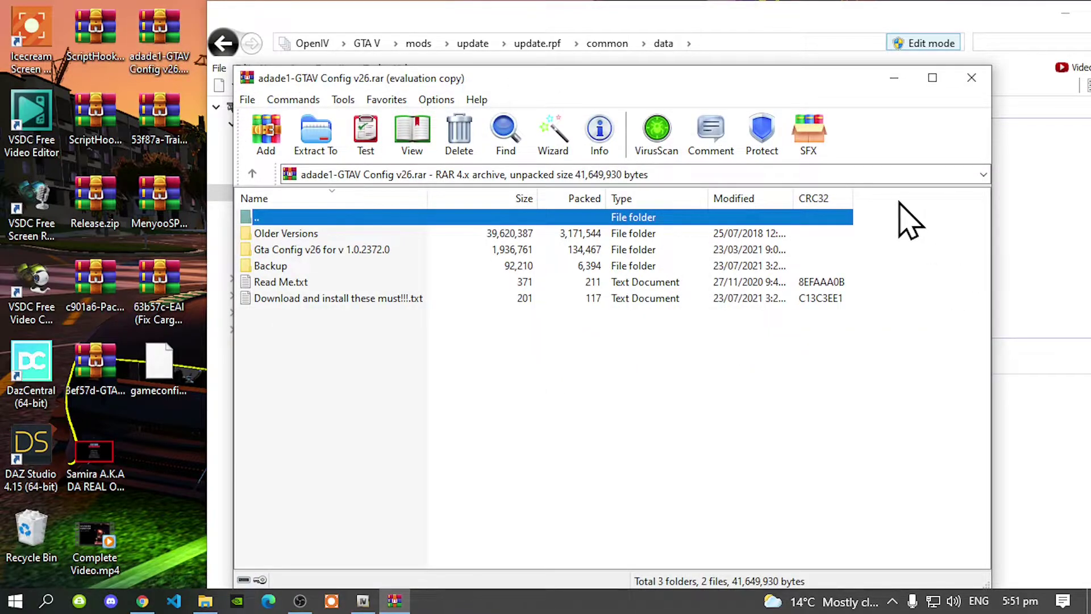
{"action": "left_click", "coordinate": [769, 340]}
{"action": "left_click_drag", "start_coordinate": [262, 77], "coordinate": [684, 65]}
{"action": "double_click", "coordinate": [705, 235]}
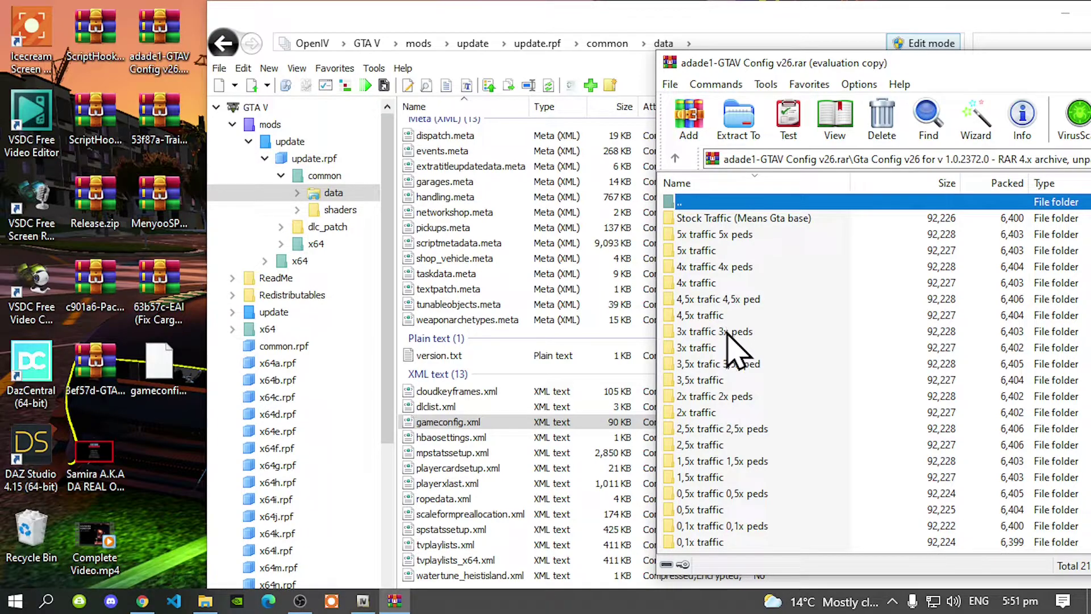
- Replace OpenIV's data gameconfig.xml with the 5x traffic 5x peds version from the archive
{"action": "double_click", "coordinate": [717, 236]}
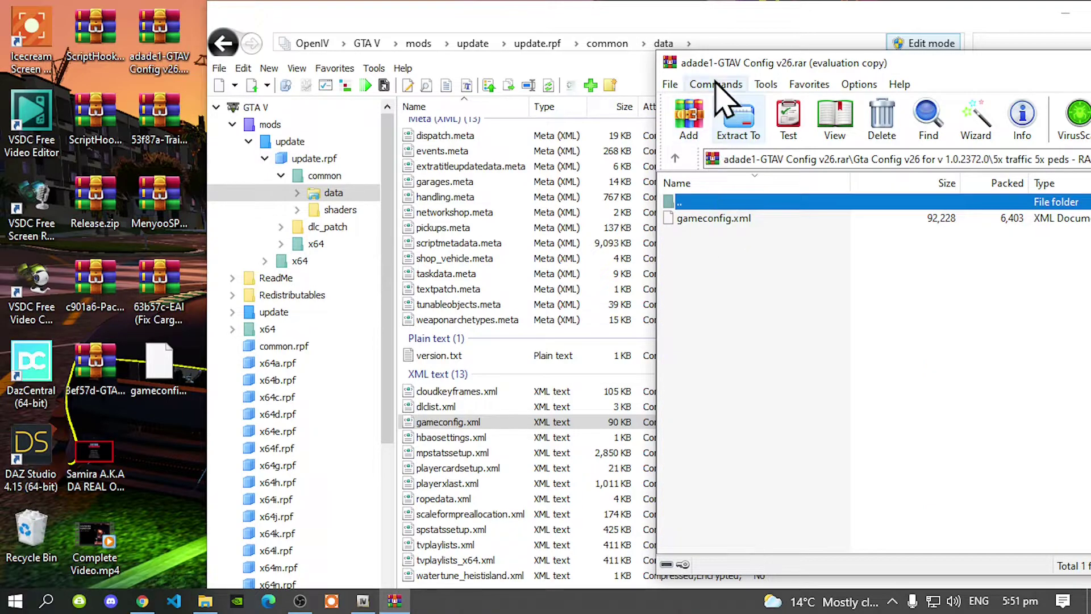
{"action": "left_click_drag", "start_coordinate": [710, 65], "coordinate": [927, 76]}
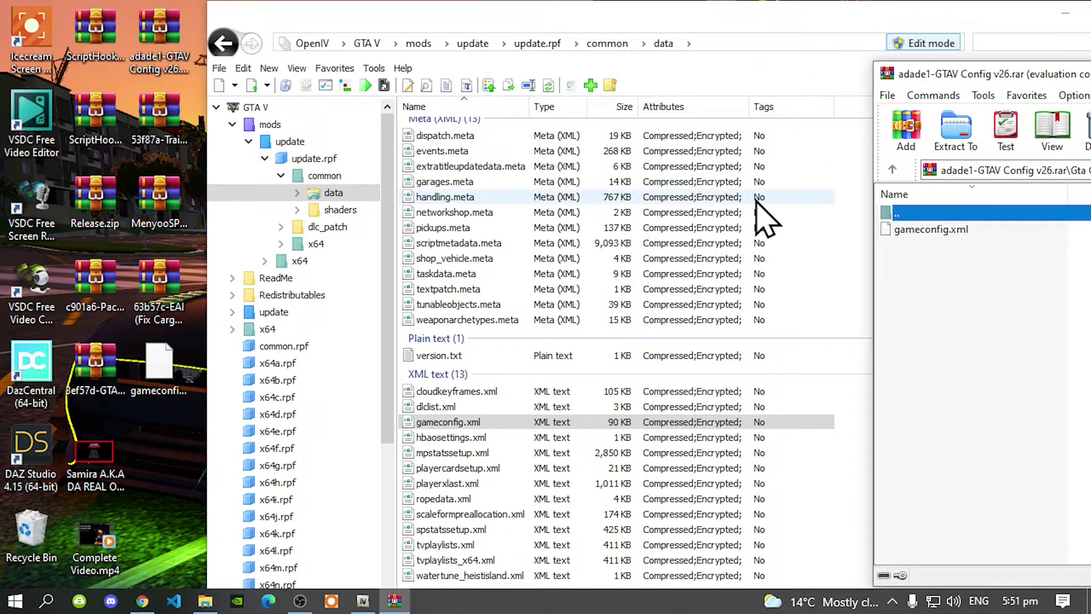
{"action": "left_click", "coordinate": [945, 230]}
{"action": "left_click_drag", "start_coordinate": [945, 230], "coordinate": [805, 487]}
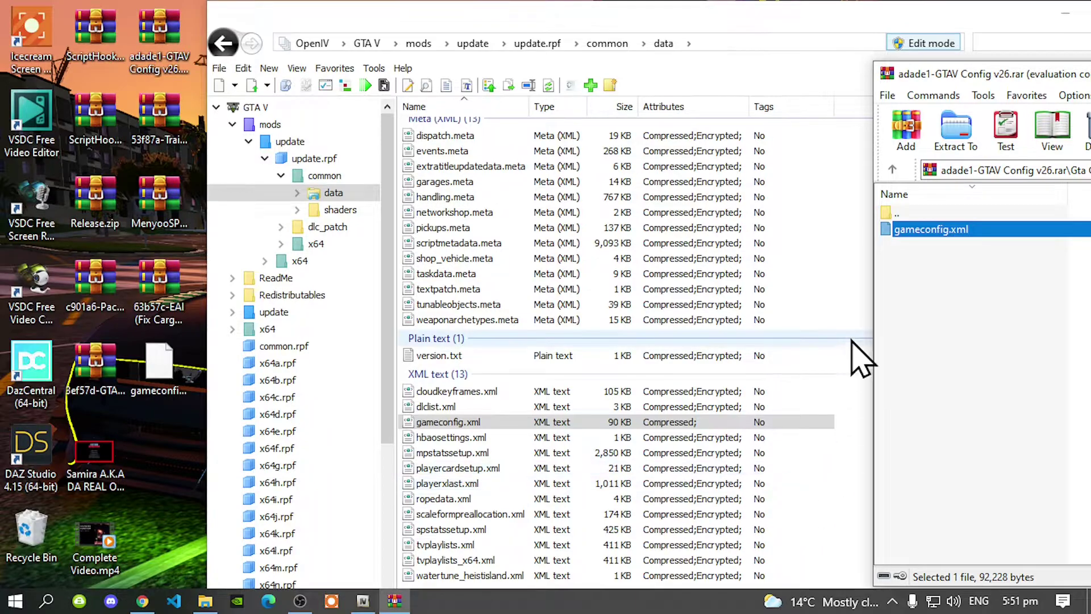
- Close WinRAR and turn off OpenIV's edit mode
{"action": "left_click_drag", "start_coordinate": [960, 74], "coordinate": [316, 61]}
{"action": "left_click", "coordinate": [958, 53]}
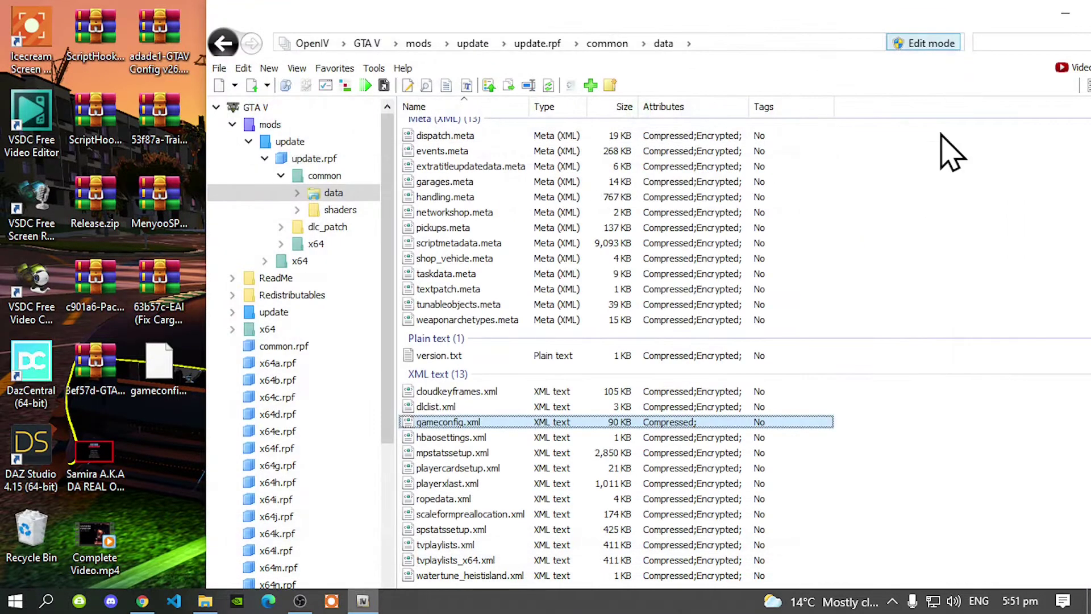
{"action": "left_click", "coordinate": [930, 45]}
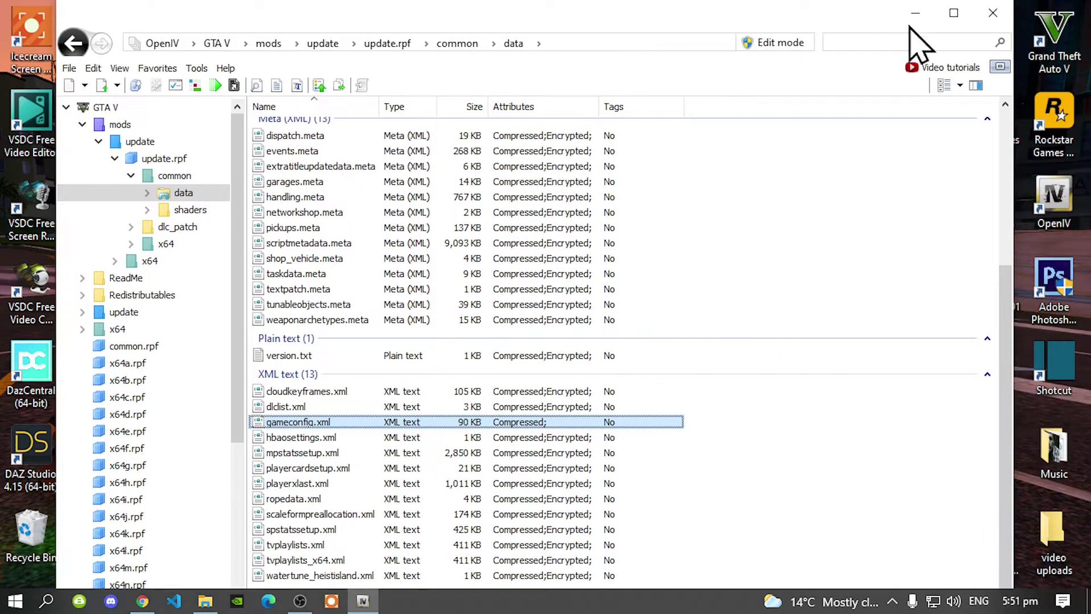
- Close OpenIV and the Grand Theft Auto V Explorer window, returning to the desktop
{"action": "left_click", "coordinate": [994, 11]}
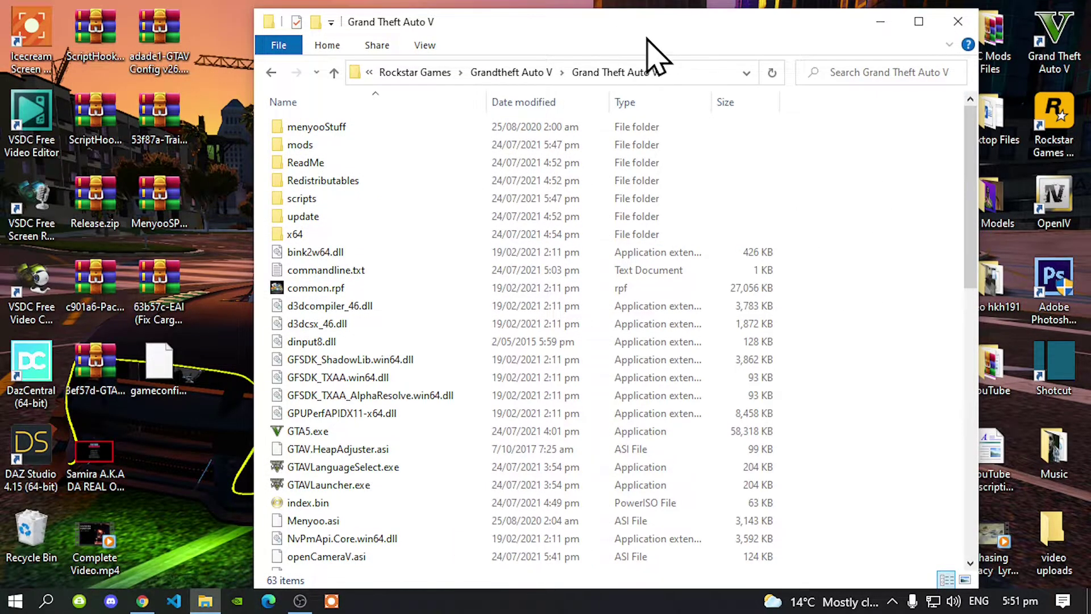
{"action": "left_click_drag", "start_coordinate": [649, 31], "coordinate": [605, 30]}
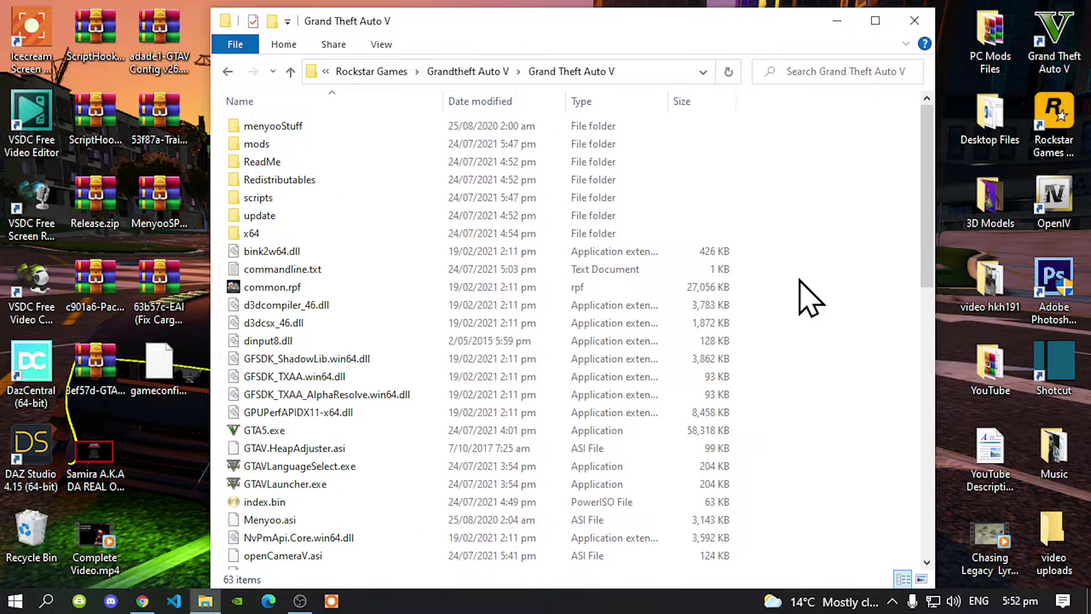
{"action": "right_click", "coordinate": [809, 296]}
{"action": "key", "text": "Escape"}
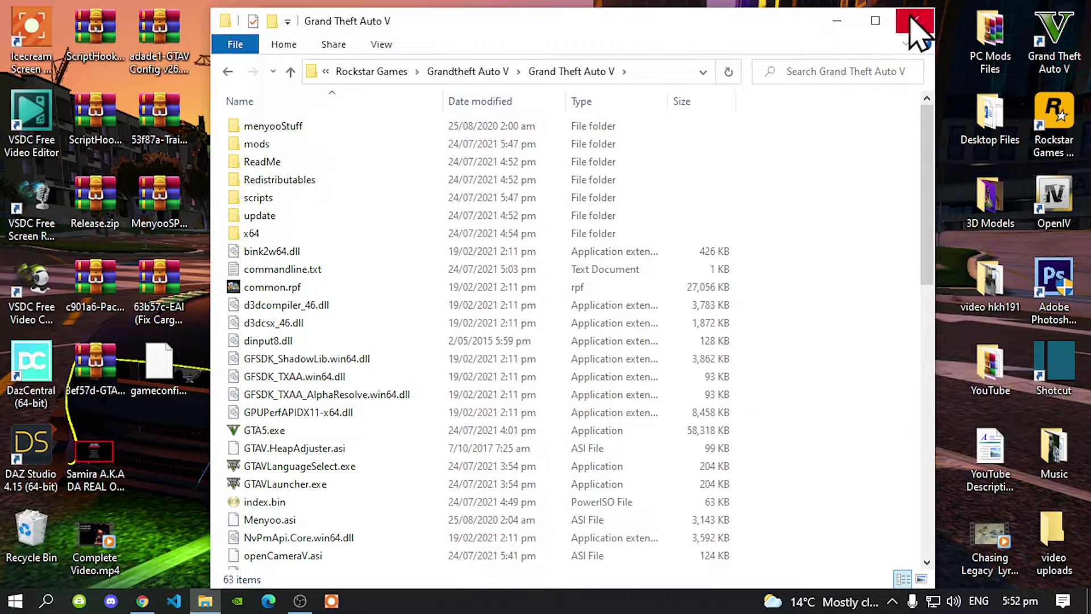
{"action": "left_click", "coordinate": [915, 23]}
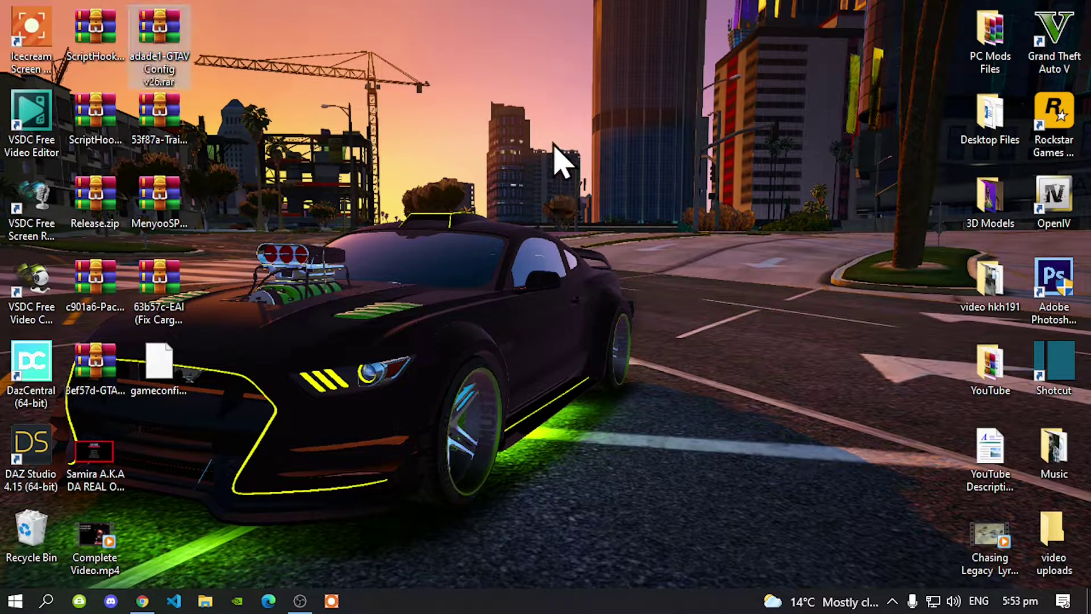
{"action": "right_click", "coordinate": [551, 142]}
- Refresh the desktop, then walk around the apartment in-game toward the front door
{"action": "left_click", "coordinate": [612, 191]}
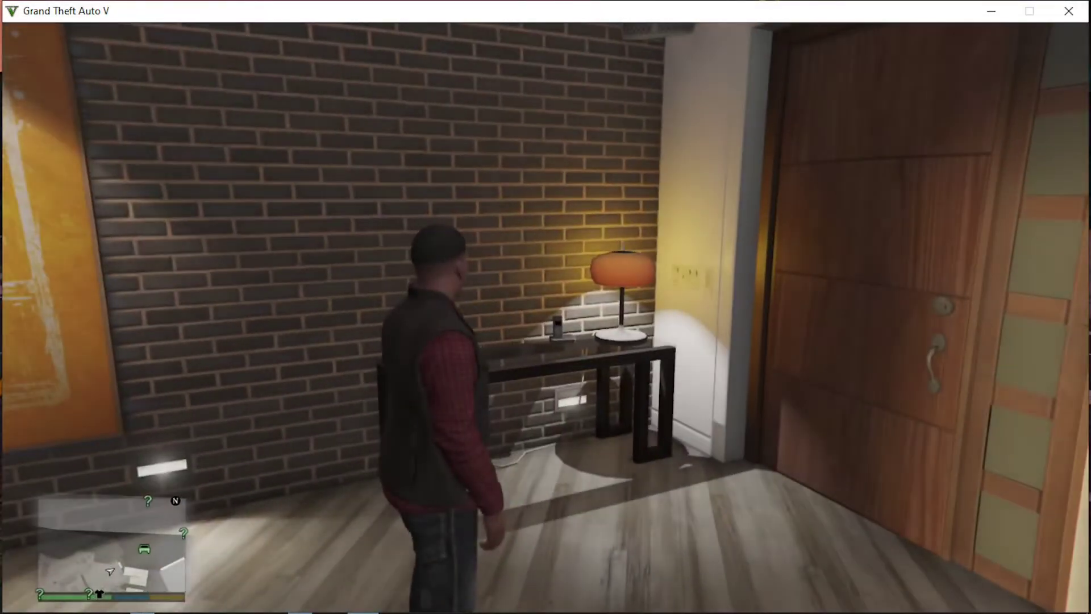
{"action": "key", "text": "w"}
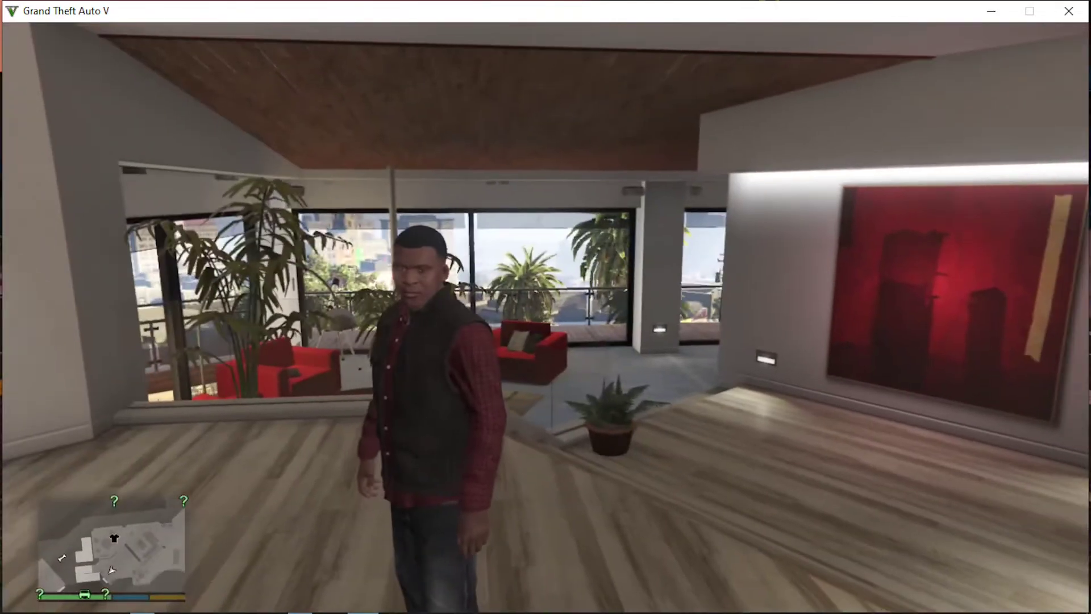
{"action": "key", "text": "w"}
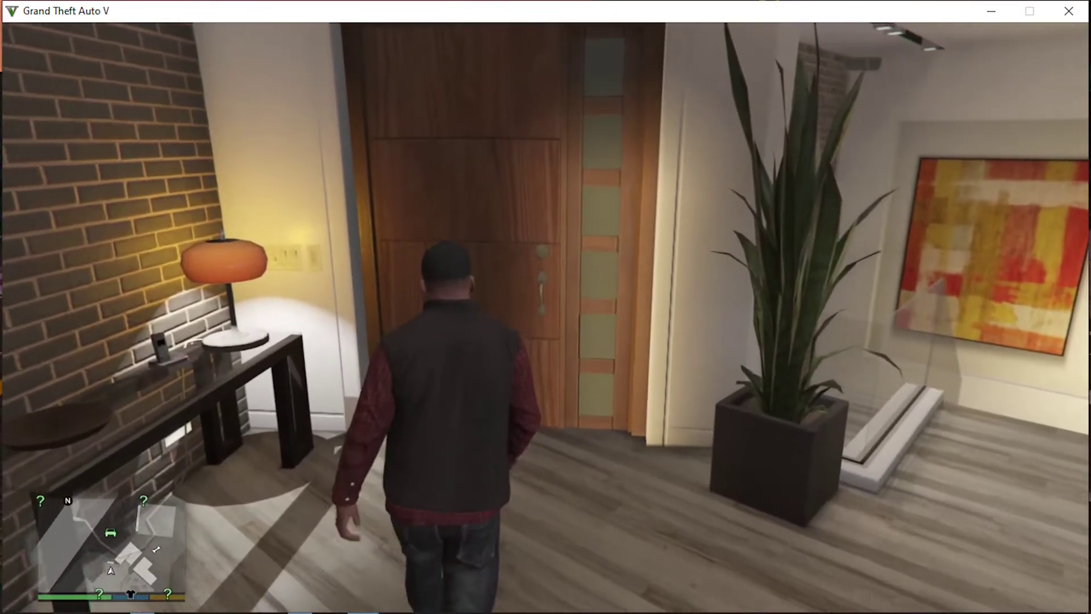
{"action": "key", "text": "w"}
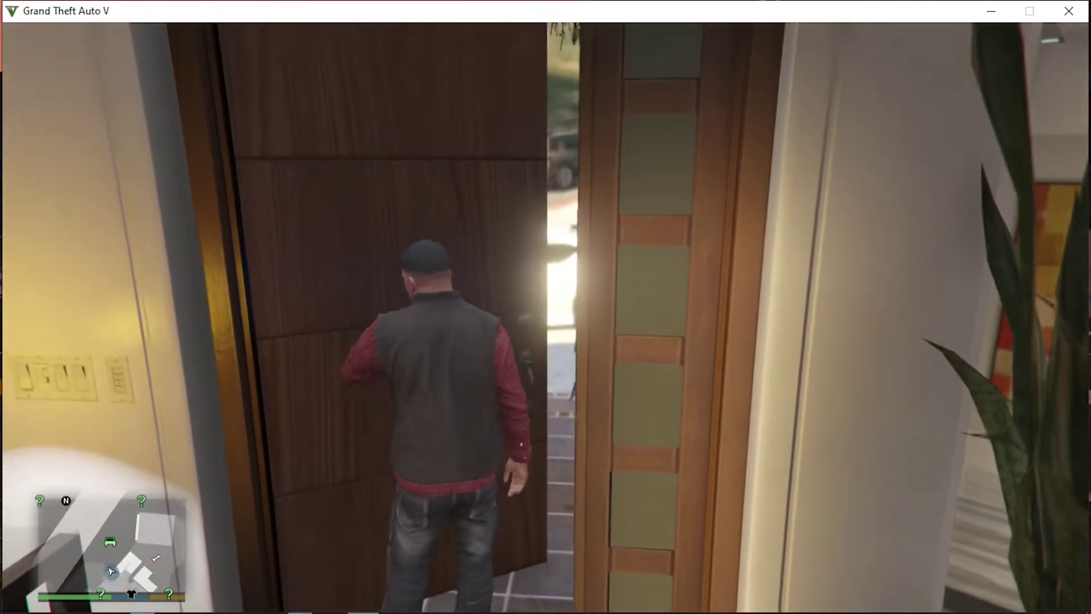
{"action": "key", "text": "s"}
{"action": "key", "text": "s"}
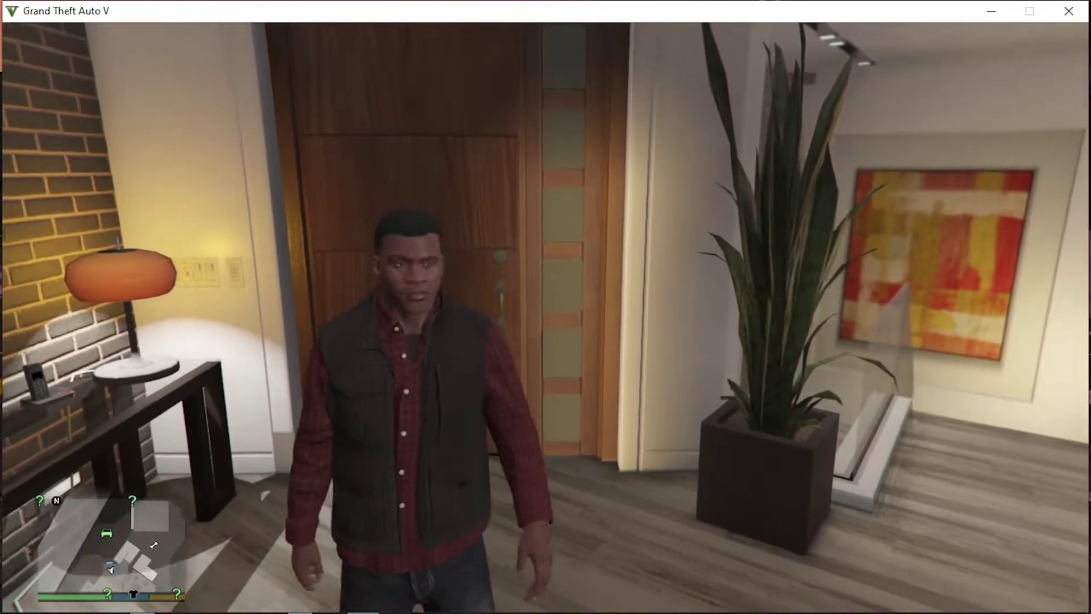
{"action": "key", "text": "w"}
{"action": "key", "text": "s"}
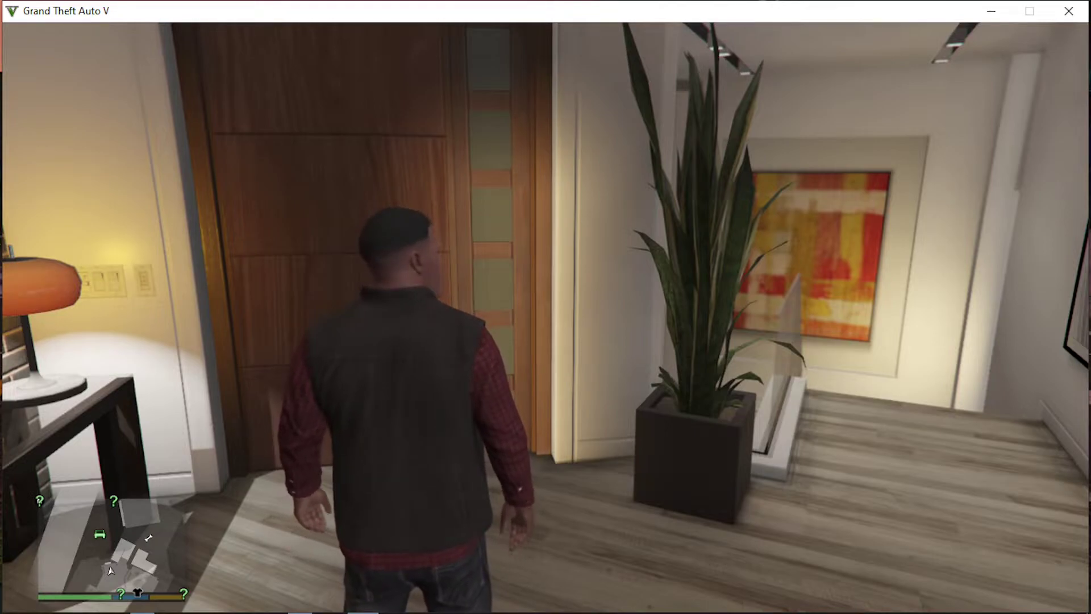
- Toggle the Simple Trainer menu with F3, then open Menyoo with F8
{"action": "key", "text": "F3"}
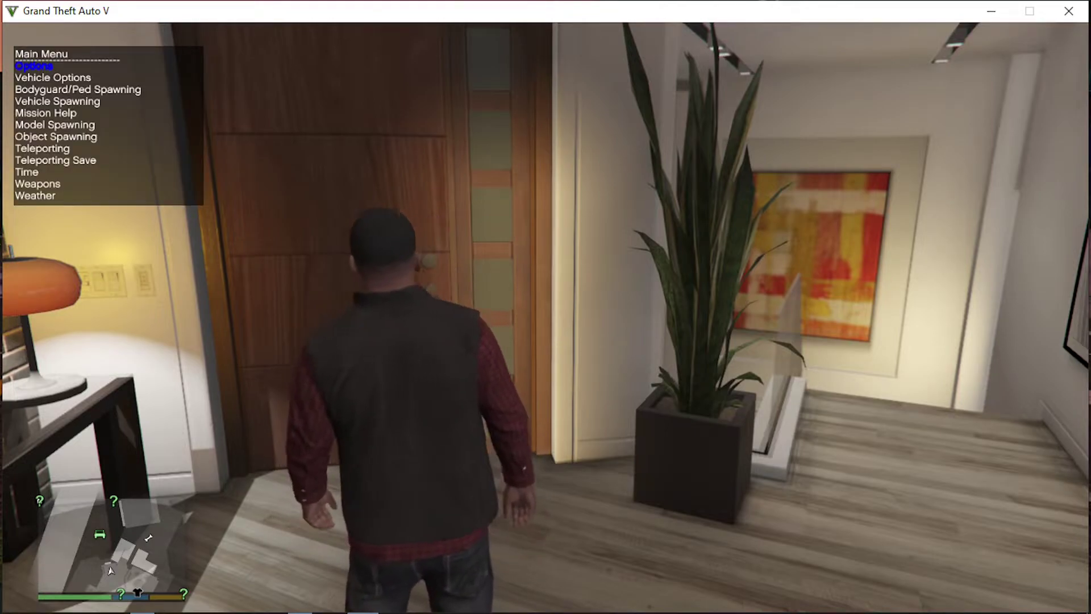
{"action": "key", "text": "F3"}
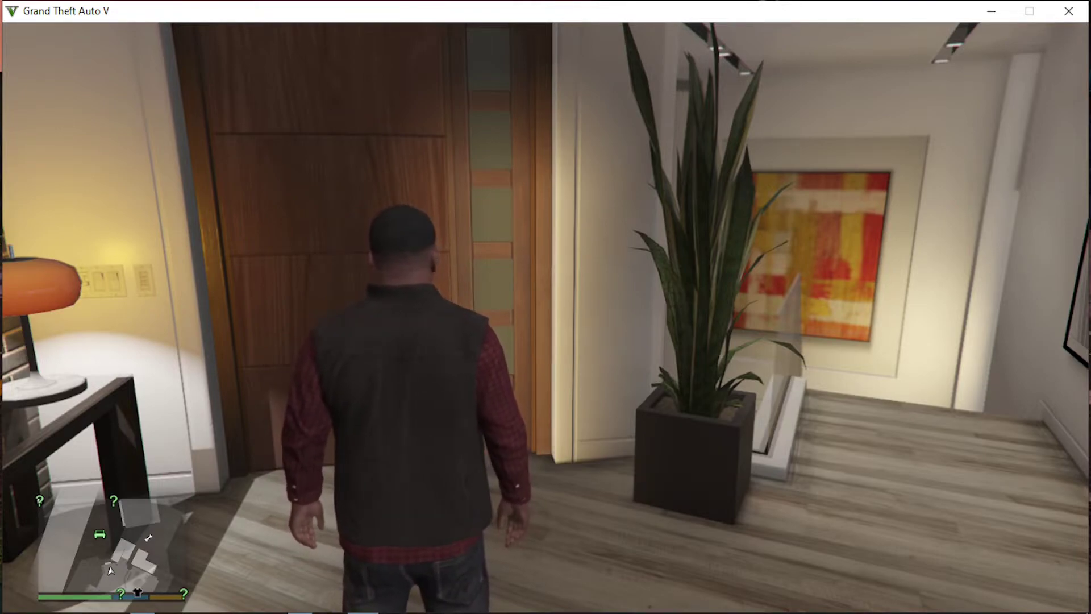
{"action": "key", "text": "F8"}
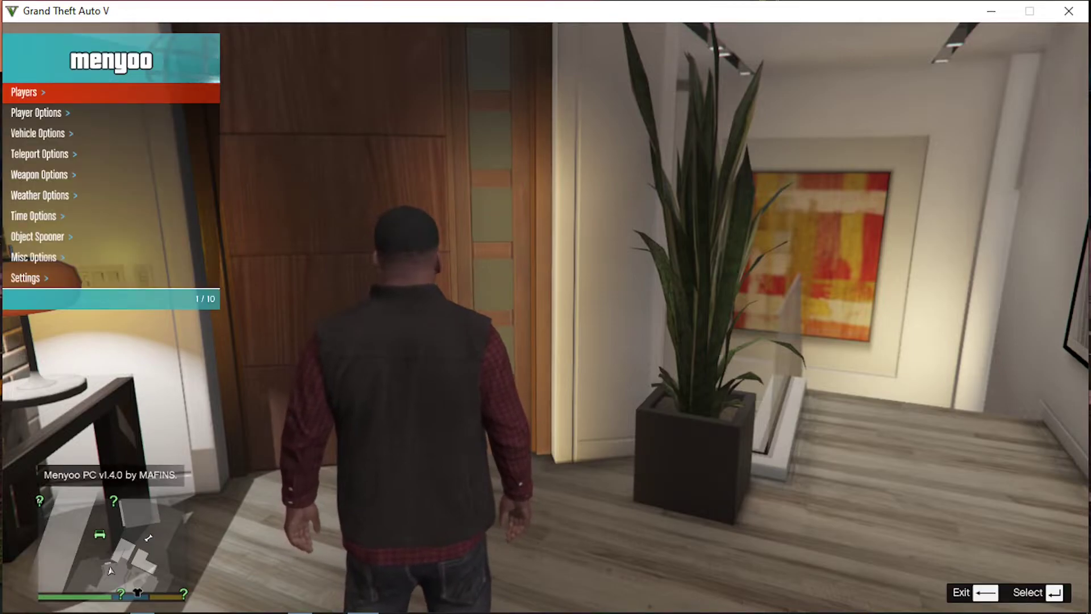